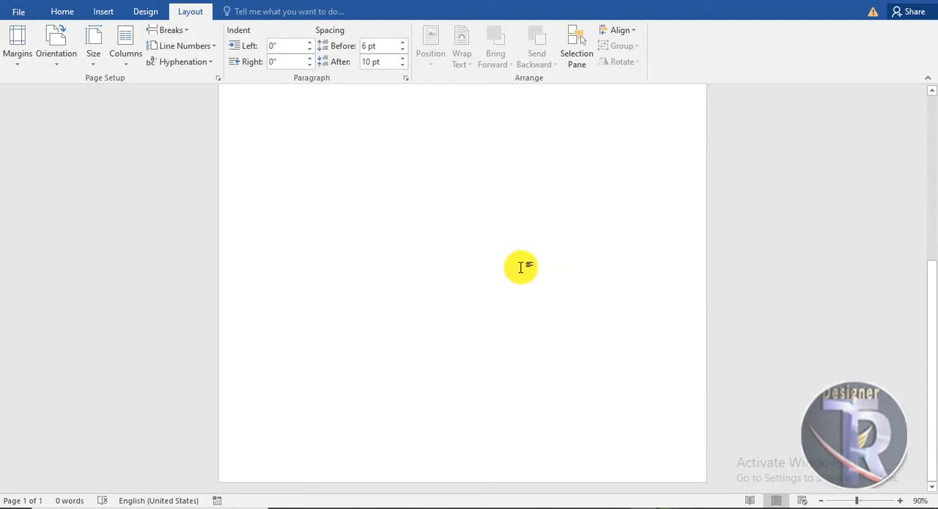
Draw a wide rectangle about 0.73 inches high and 6.13 inches wide across the lower part of the page.
{"action": "left_click", "coordinate": [110, 13]}
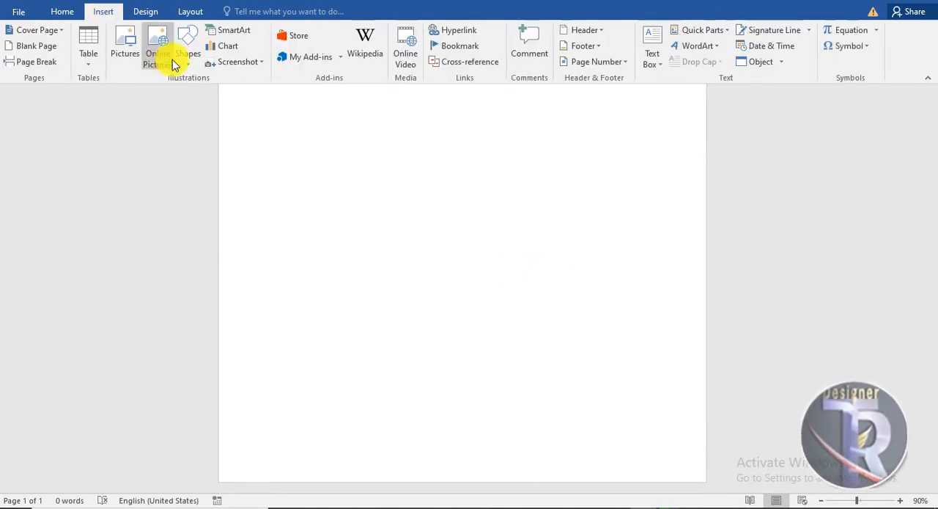
{"action": "left_click", "coordinate": [188, 57]}
{"action": "left_click", "coordinate": [282, 95]}
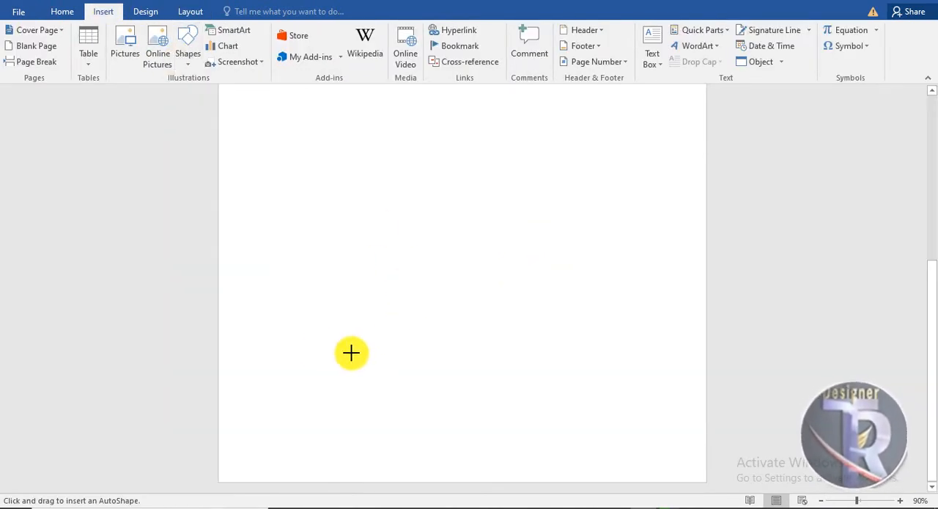
{"action": "left_click_drag", "start_coordinate": [315, 348], "coordinate": [679, 393]}
Edit the rectangle's points to remove its upper-left corner, leaving a long triangle.
{"action": "right_click", "coordinate": [488, 370]}
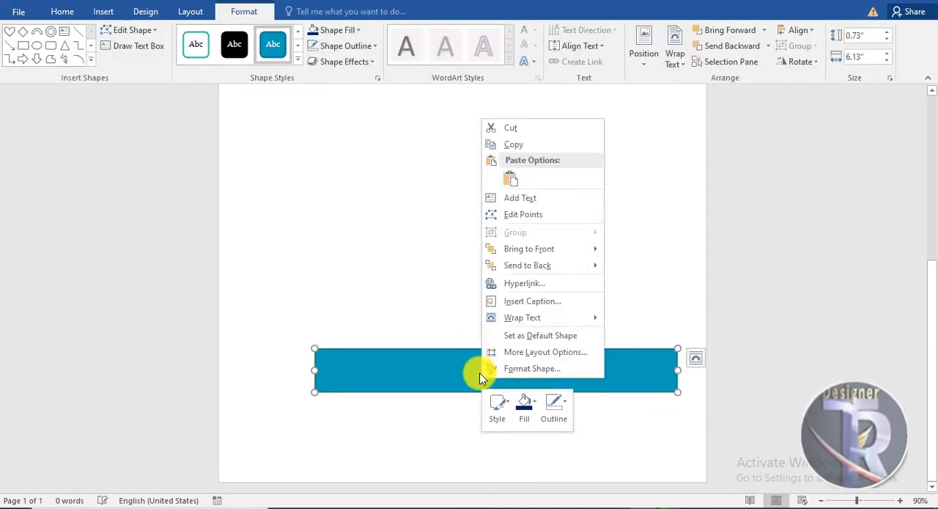
{"action": "left_click", "coordinate": [514, 214]}
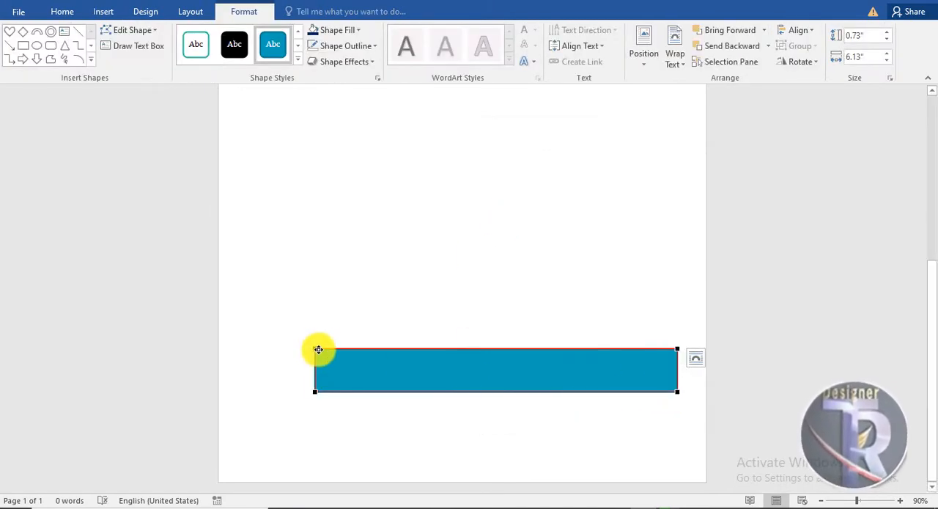
{"action": "right_click", "coordinate": [318, 347]}
{"action": "left_click", "coordinate": [350, 371]}
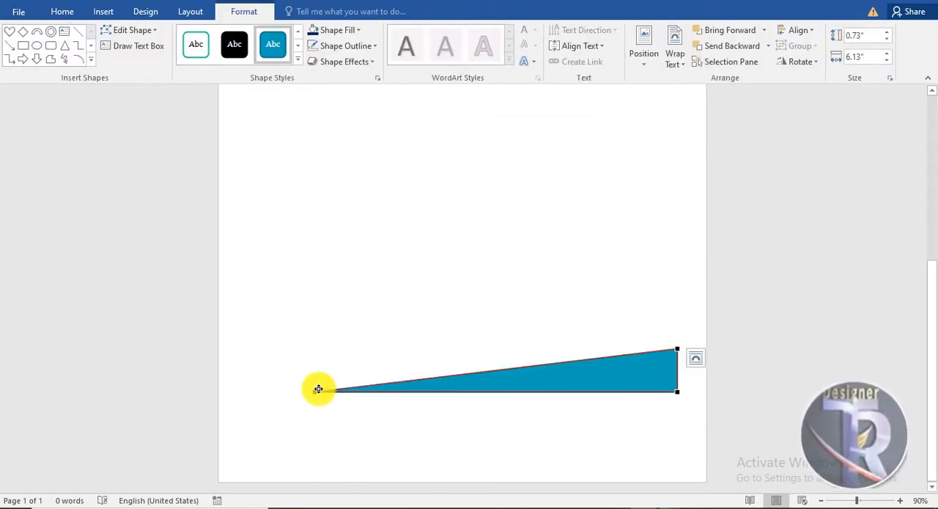
Bend the triangle's upper and lower edges upward with their point handles.
{"action": "left_click_drag", "start_coordinate": [439, 378], "coordinate": [421, 277]}
{"action": "left_click", "coordinate": [646, 349]}
{"action": "left_click_drag", "start_coordinate": [555, 363], "coordinate": [574, 319]}
{"action": "left_click_drag", "start_coordinate": [562, 392], "coordinate": [582, 308]}
Refine the lower edge's curvature from both end points to form a smooth arc that tapers to the left.
{"action": "left_click", "coordinate": [315, 391]}
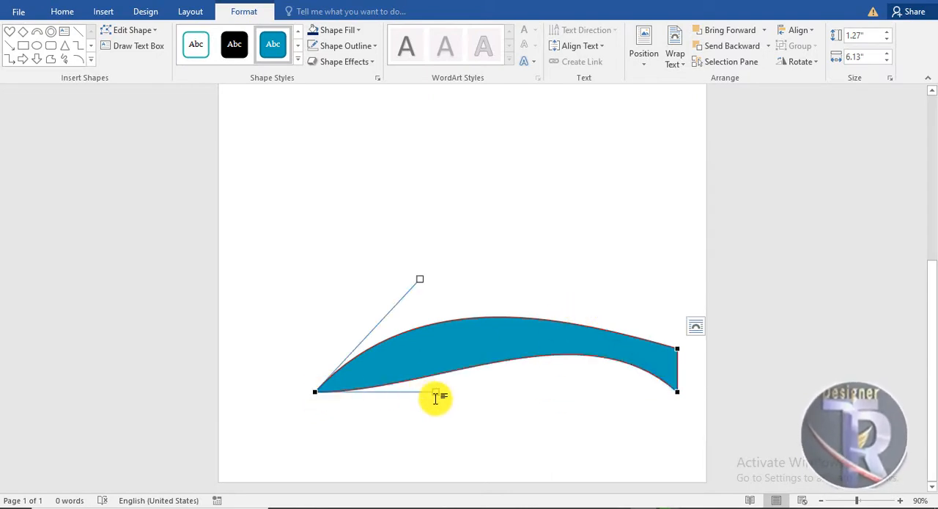
{"action": "left_click_drag", "start_coordinate": [435, 391], "coordinate": [430, 327]}
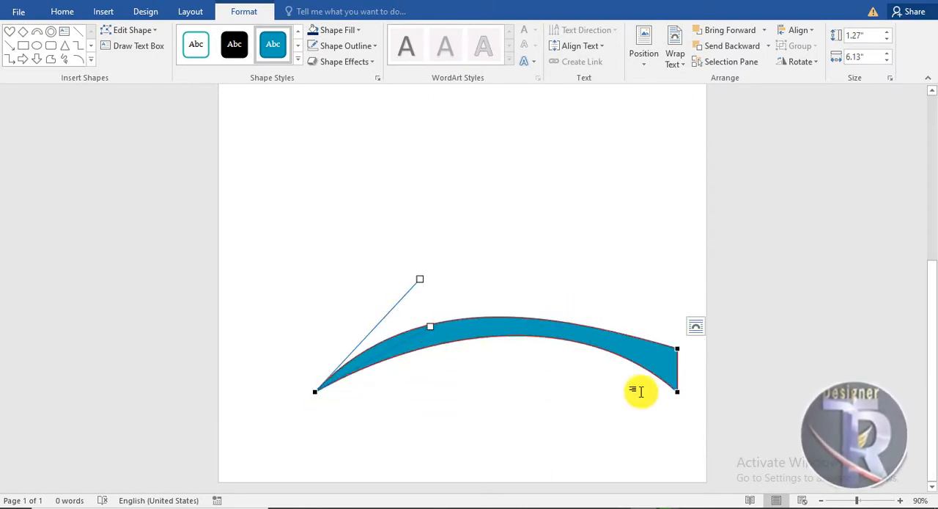
{"action": "left_click", "coordinate": [678, 391]}
{"action": "left_click_drag", "start_coordinate": [583, 308], "coordinate": [565, 327]}
{"action": "left_click", "coordinate": [565, 279]}
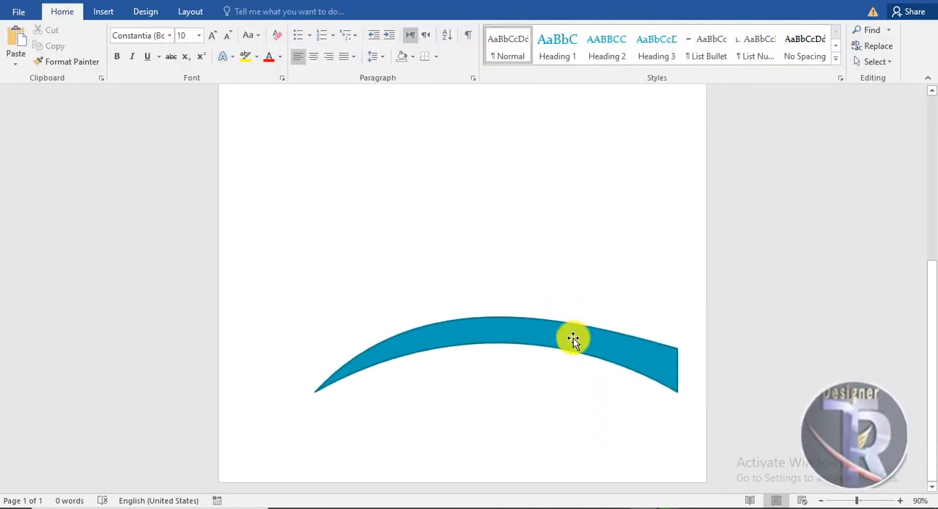
Rotate the arc counterclockwise and position it across the page's lower-right corner, running off the page edges.
{"action": "left_click", "coordinate": [573, 338]}
{"action": "left_click_drag", "start_coordinate": [499, 296], "coordinate": [614, 319]}
{"action": "left_click_drag", "start_coordinate": [534, 328], "coordinate": [550, 324]}
{"action": "left_click_drag", "start_coordinate": [597, 343], "coordinate": [582, 355]}
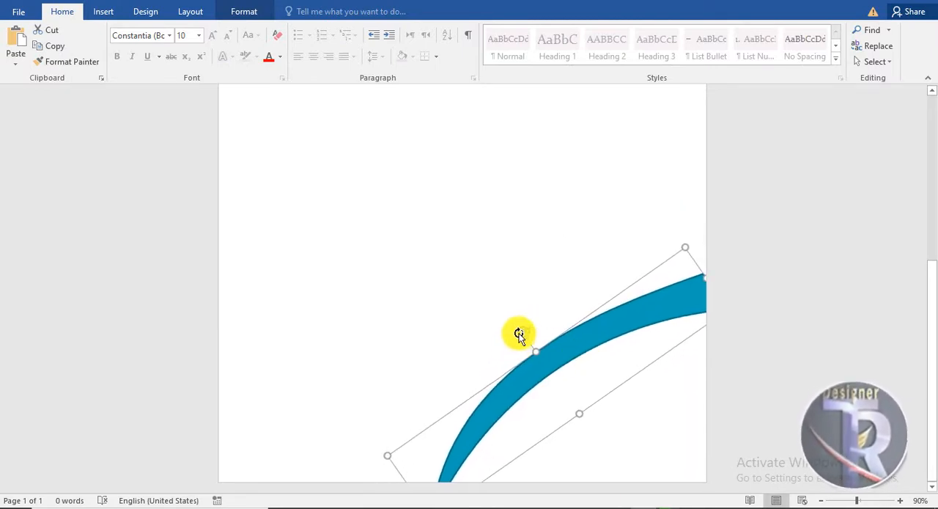
{"action": "left_click_drag", "start_coordinate": [522, 333], "coordinate": [528, 331]}
{"action": "left_click", "coordinate": [586, 377]}
{"action": "scroll", "coordinate": [587, 376], "scroll_direction": "down", "scroll_amount": 5}
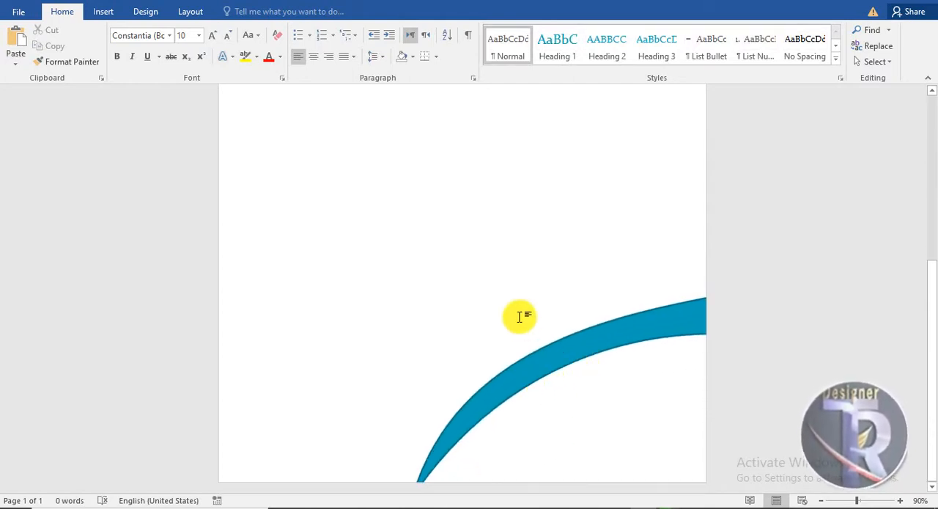
Undo the last adjustment, then raise the arc and enlarge it to about 1.75 by 7.59 inches across the page's lower-right corner.
{"action": "key", "text": "ctrl+z"}
{"action": "scroll", "coordinate": [532, 304], "scroll_direction": "up", "scroll_amount": 5}
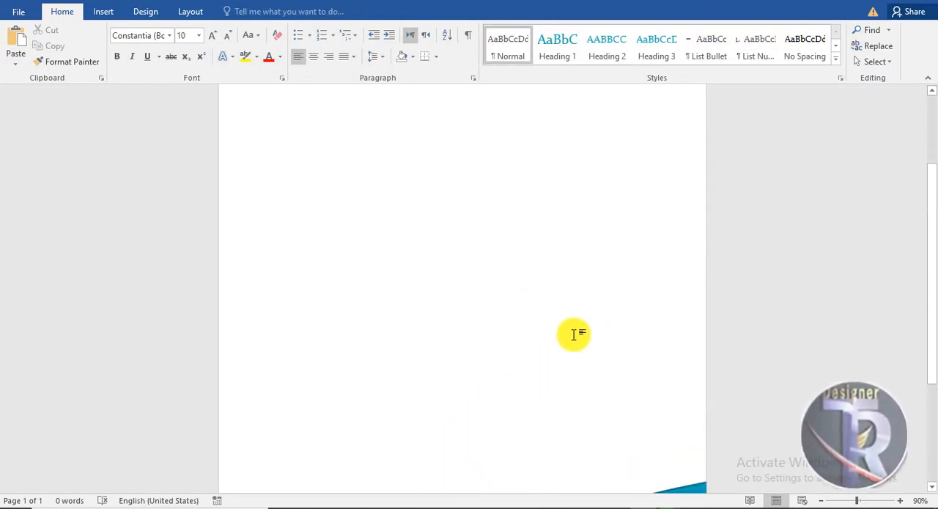
{"action": "scroll", "coordinate": [574, 335], "scroll_direction": "down", "scroll_amount": 5}
{"action": "left_click_drag", "start_coordinate": [654, 331], "coordinate": [654, 270]}
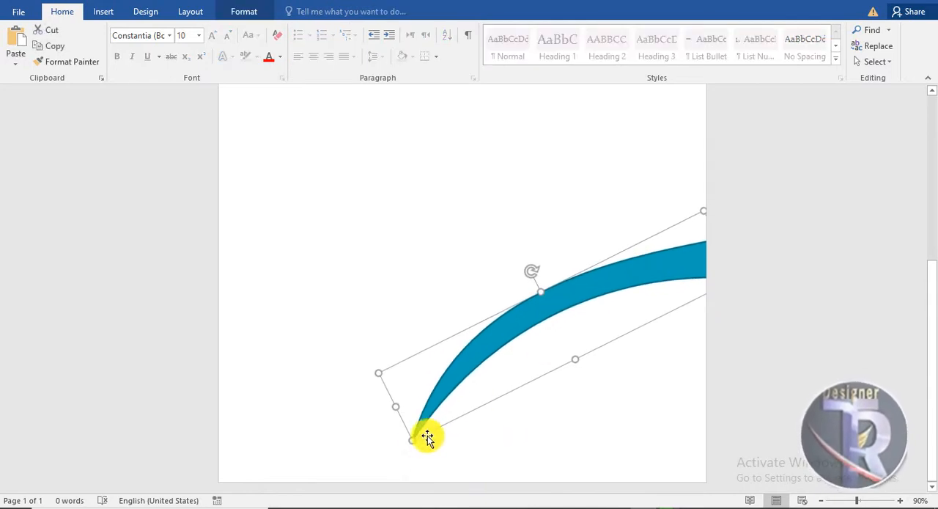
{"action": "left_click_drag", "start_coordinate": [406, 445], "coordinate": [348, 502]}
{"action": "left_click_drag", "start_coordinate": [383, 446], "coordinate": [382, 448]}
{"action": "left_click", "coordinate": [734, 432]}
{"action": "scroll", "coordinate": [733, 431], "scroll_direction": "down", "scroll_amount": 5}
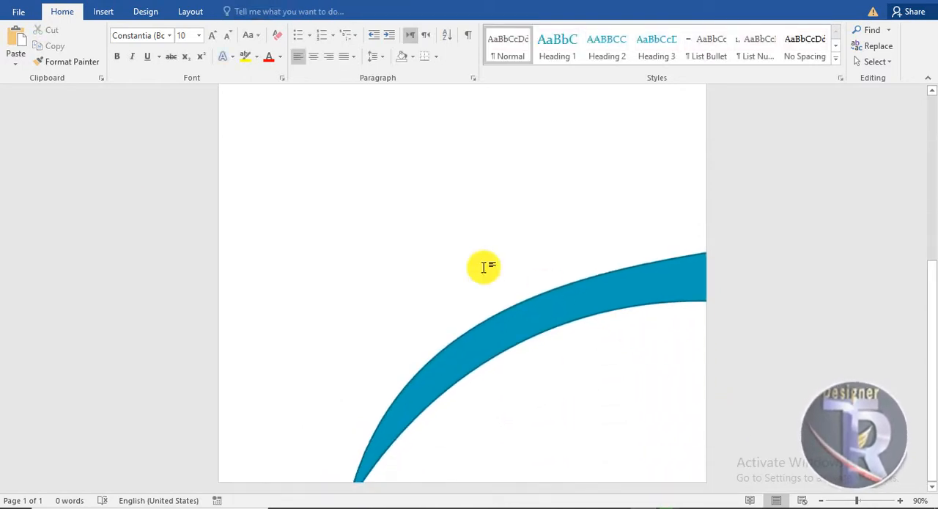
Draw a circle about 1.12 inches across and copy it so that three circles are spaced along the arc.
{"action": "left_click", "coordinate": [104, 11]}
{"action": "left_click", "coordinate": [188, 57]}
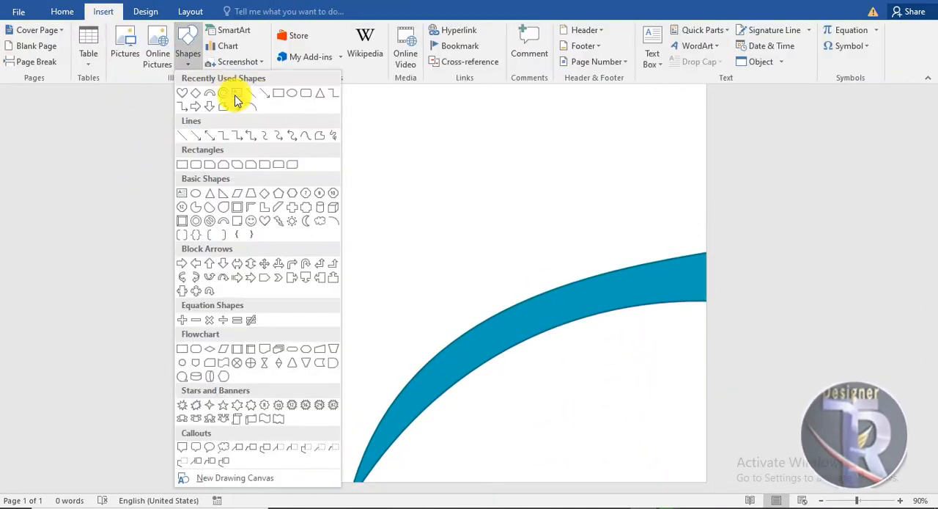
{"action": "left_click", "coordinate": [291, 96]}
{"action": "left_click_drag", "start_coordinate": [579, 259], "coordinate": [405, 408]}
{"action": "left_click", "coordinate": [613, 367]}
{"action": "left_click", "coordinate": [622, 300]}
{"action": "left_click", "coordinate": [514, 398]}
{"action": "left_click", "coordinate": [487, 333]}
{"action": "left_click", "coordinate": [453, 450]}
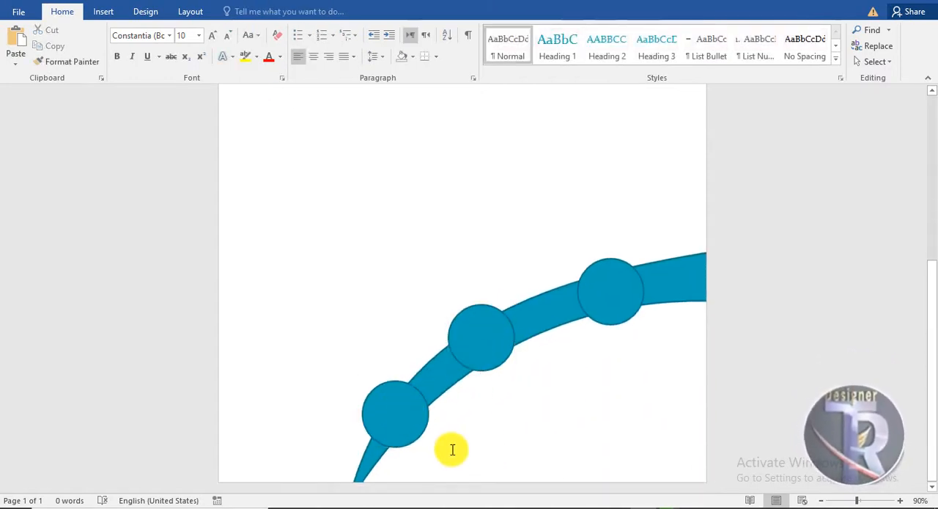
Fill all three circles with black.
{"action": "left_click", "coordinate": [407, 423]}
{"action": "left_click", "coordinate": [597, 297], "text": "shift"}
{"action": "left_click", "coordinate": [244, 11]}
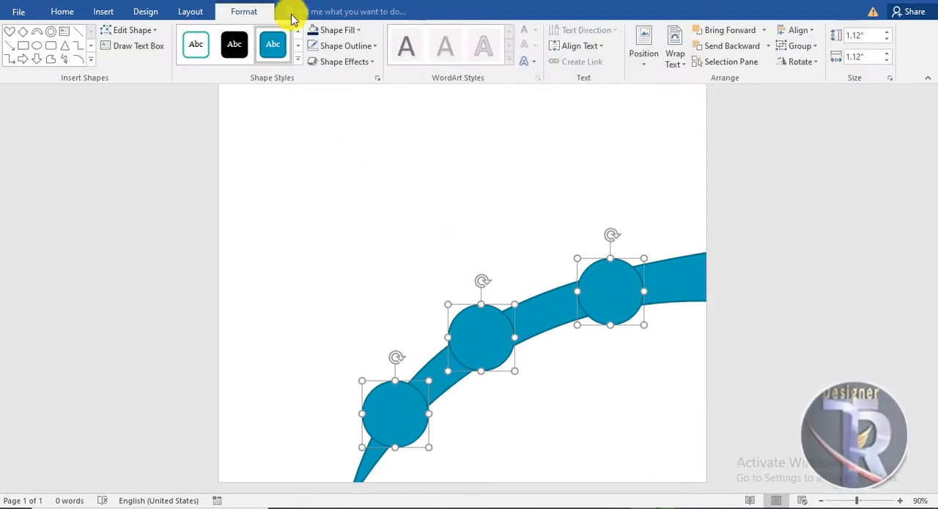
{"action": "left_click", "coordinate": [352, 30]}
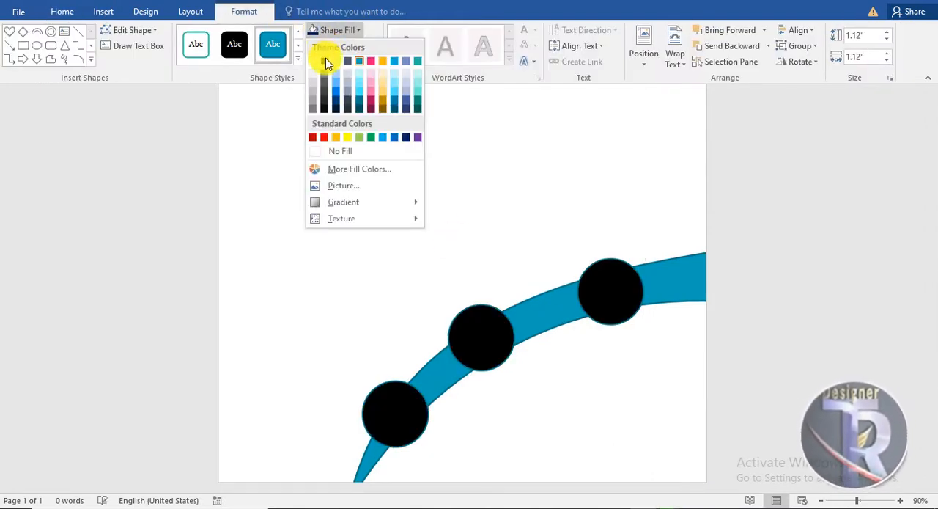
{"action": "left_click", "coordinate": [325, 61]}
Give the three circles a white outline with a weight of 2¼ pt.
{"action": "left_click", "coordinate": [351, 44]}
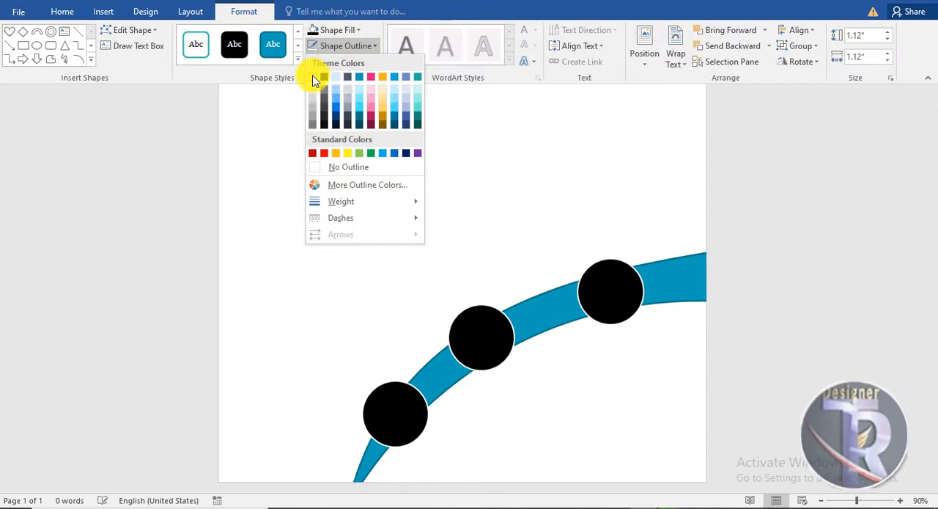
{"action": "left_click", "coordinate": [313, 77]}
{"action": "left_click", "coordinate": [329, 45]}
{"action": "mouse_move", "coordinate": [332, 201]}
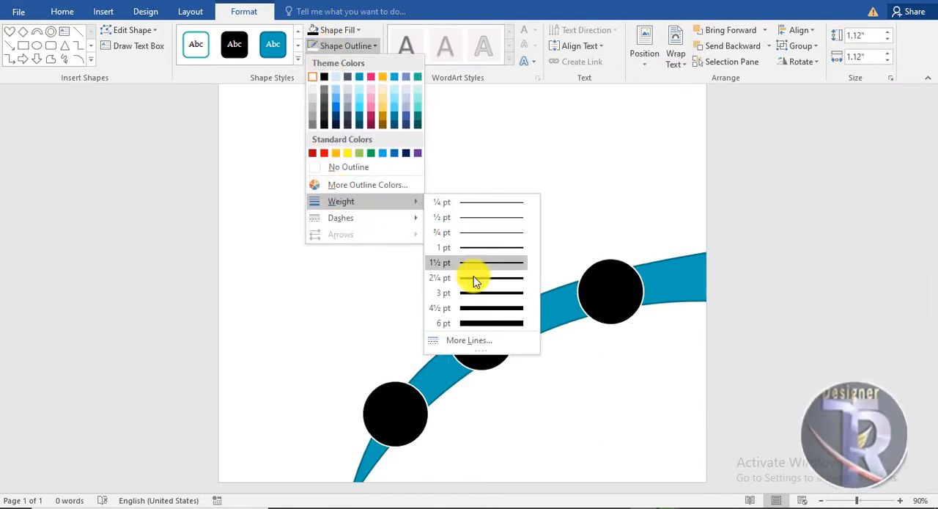
{"action": "left_click", "coordinate": [477, 278]}
Remove the arc's outline and fill it with dark blue.
{"action": "left_click", "coordinate": [697, 280]}
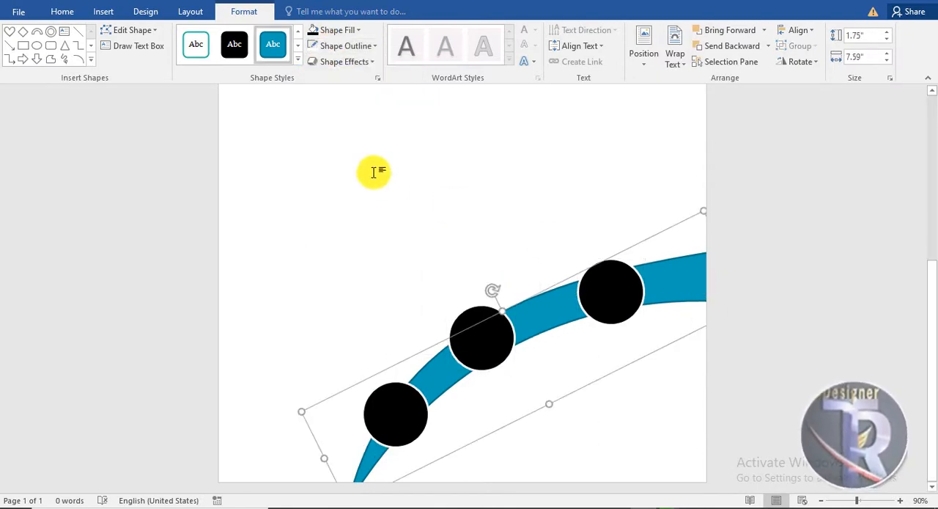
{"action": "left_click", "coordinate": [345, 45]}
{"action": "left_click", "coordinate": [347, 170]}
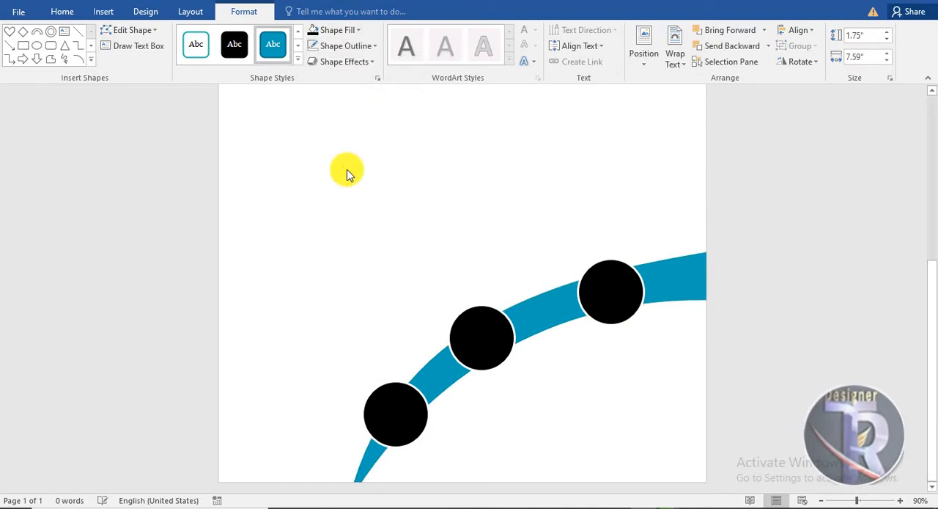
{"action": "left_click", "coordinate": [338, 32]}
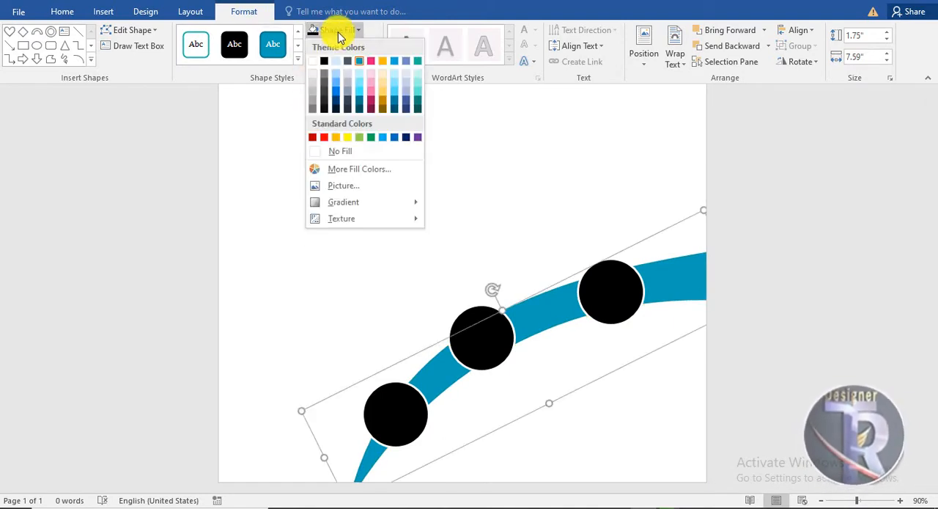
{"action": "left_click", "coordinate": [335, 94]}
{"action": "scroll", "coordinate": [623, 404], "scroll_direction": "up", "scroll_amount": 3}
{"action": "left_click", "coordinate": [602, 317]}
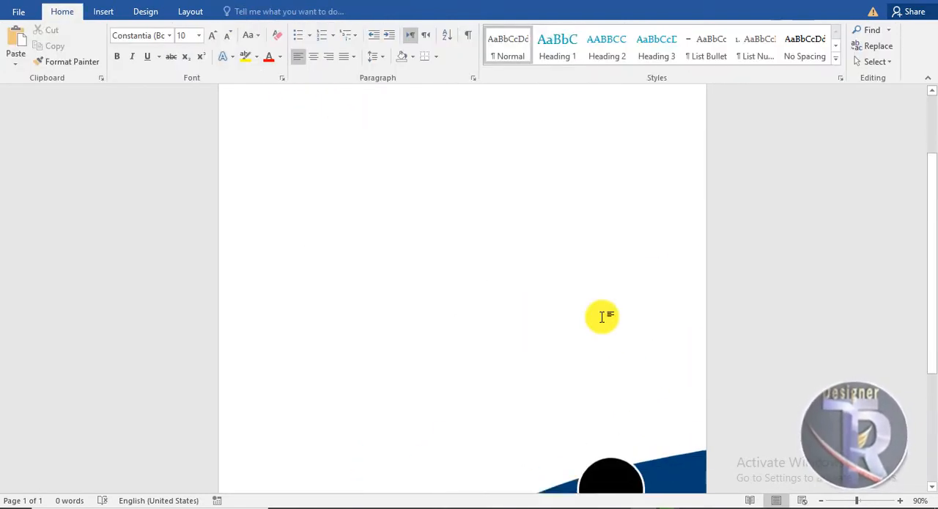
Draw a vertical rectangle along the page's right edge and stretch it down to the arc, about 8.31 by 2.93 inches.
{"action": "scroll", "coordinate": [602, 316], "scroll_direction": "up", "scroll_amount": 5}
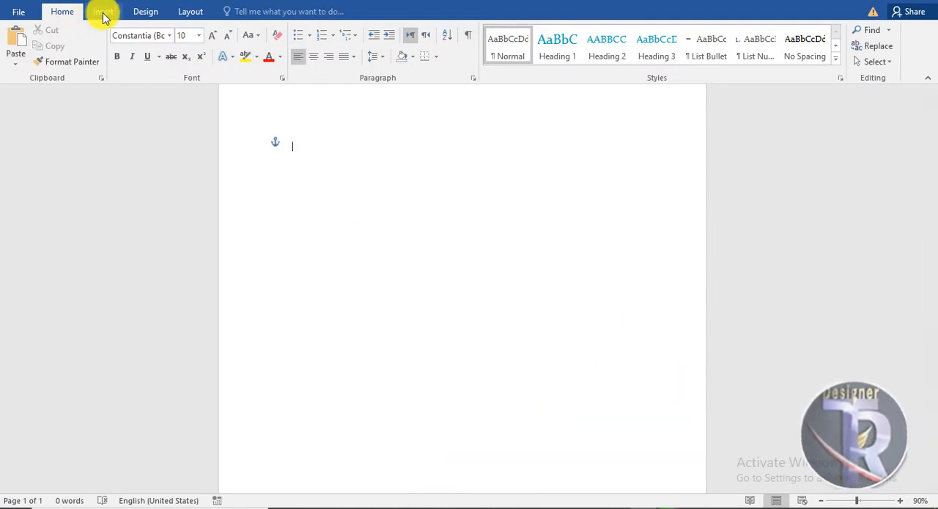
{"action": "left_click", "coordinate": [103, 12]}
{"action": "left_click", "coordinate": [187, 47]}
{"action": "left_click", "coordinate": [285, 95]}
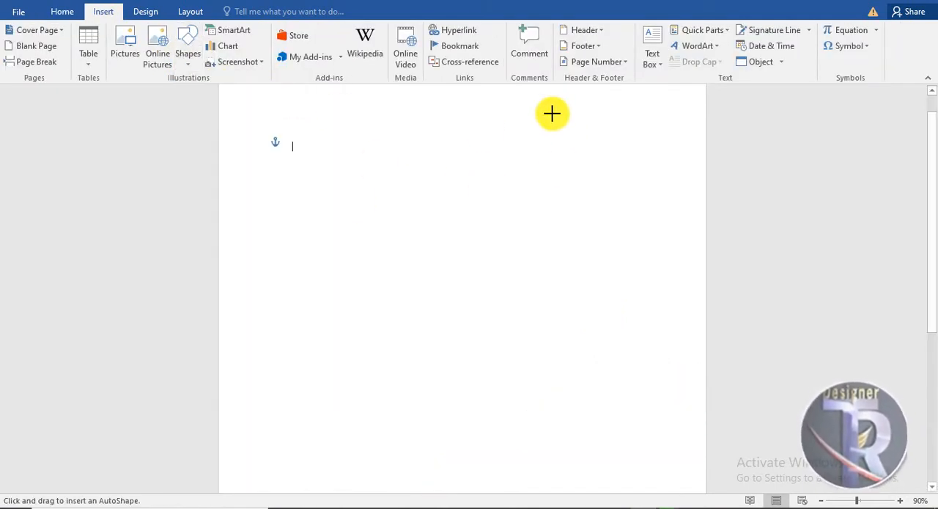
{"action": "left_click_drag", "start_coordinate": [536, 95], "coordinate": [708, 459]}
{"action": "scroll", "coordinate": [618, 282], "scroll_direction": "down", "scroll_amount": 3}
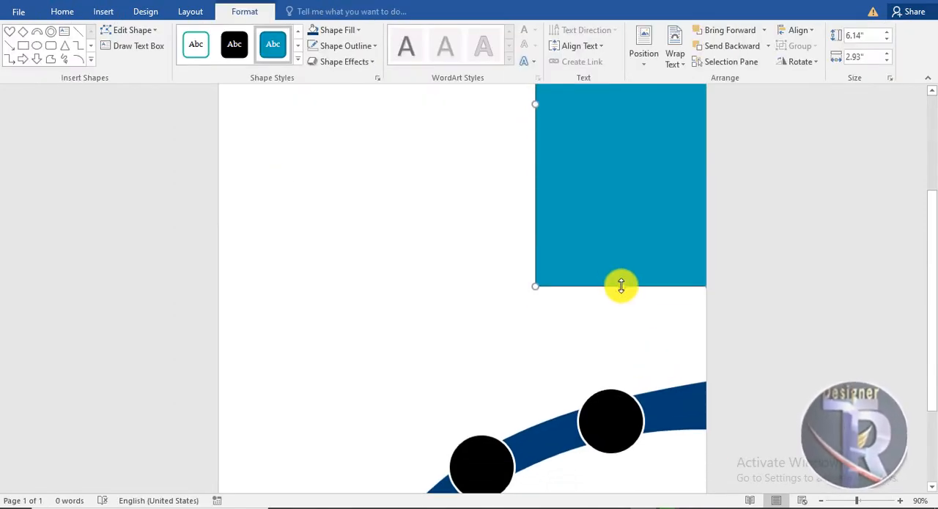
{"action": "left_click_drag", "start_coordinate": [618, 283], "coordinate": [629, 421]}
{"action": "scroll", "coordinate": [626, 381], "scroll_direction": "down", "scroll_amount": 3}
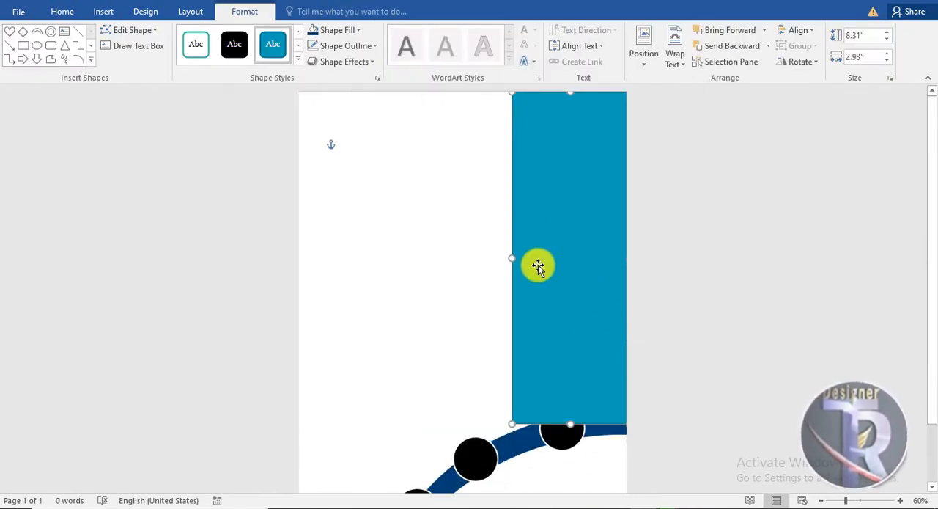
Edit the vertical rectangle's points to curve its left side inward and extend its lower-left corner down onto the arc.
{"action": "right_click", "coordinate": [533, 237]}
{"action": "left_click", "coordinate": [578, 332]}
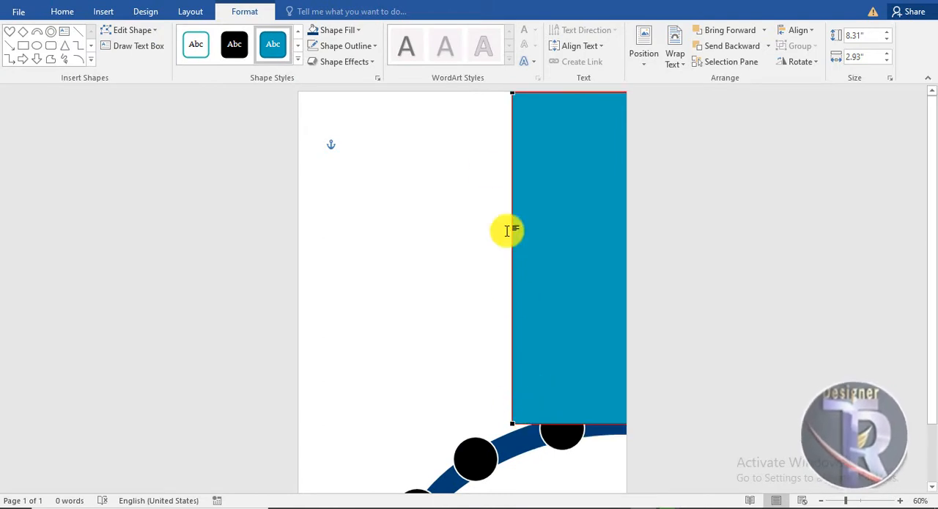
{"action": "left_click_drag", "start_coordinate": [511, 202], "coordinate": [580, 209]}
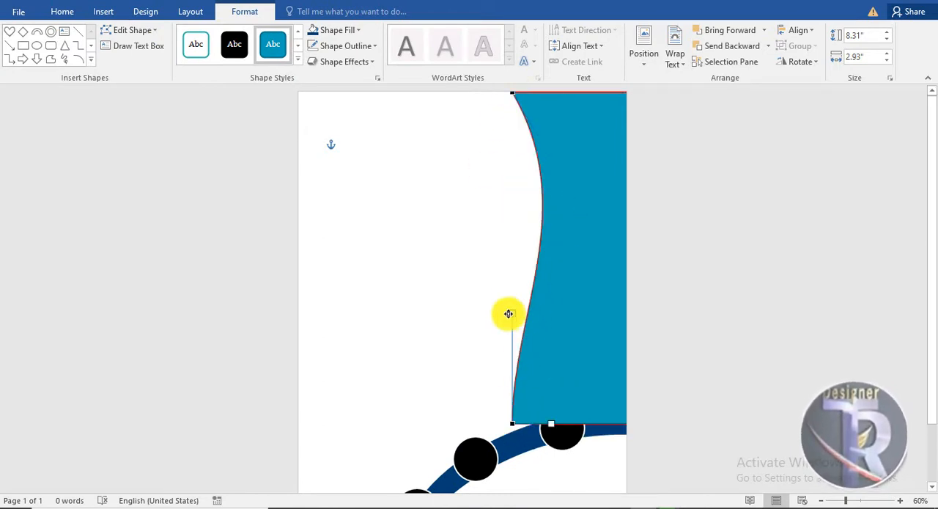
{"action": "left_click_drag", "start_coordinate": [507, 312], "coordinate": [572, 334]}
{"action": "left_click_drag", "start_coordinate": [516, 443], "coordinate": [548, 415]}
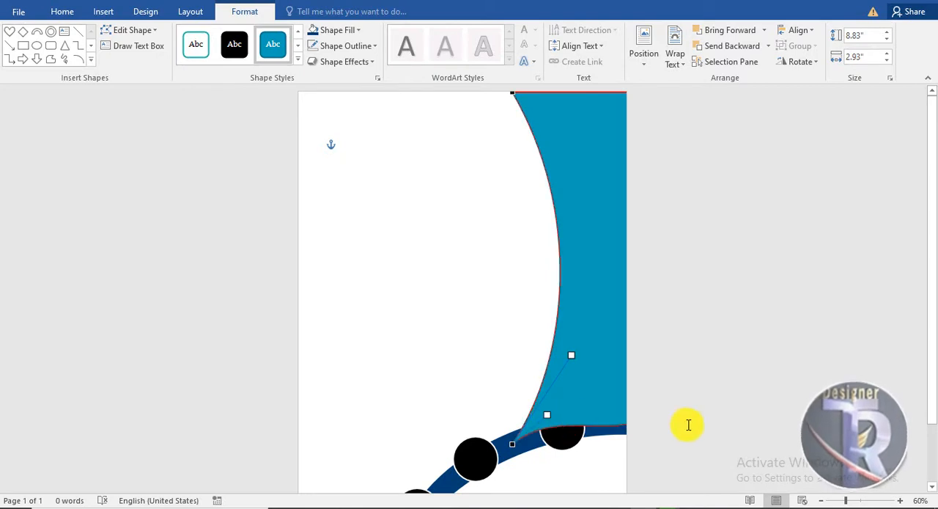
{"action": "left_click", "coordinate": [687, 425]}
Send the curved vertical panel behind the arc and circles.
{"action": "left_click", "coordinate": [620, 294]}
{"action": "right_click", "coordinate": [620, 294]}
{"action": "left_click", "coordinate": [644, 179]}
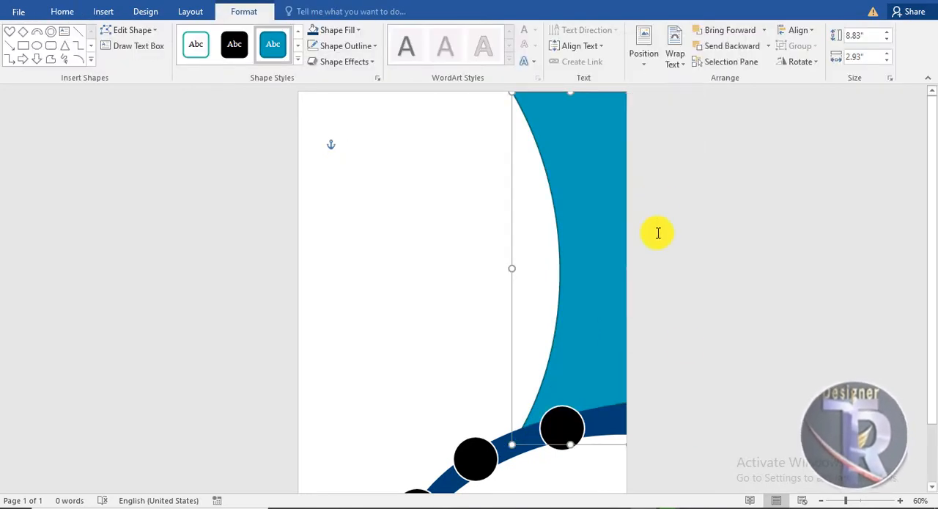
{"action": "left_click", "coordinate": [685, 342]}
Remove the outline of the curved vertical panel.
{"action": "left_click", "coordinate": [600, 222]}
{"action": "left_click", "coordinate": [246, 12]}
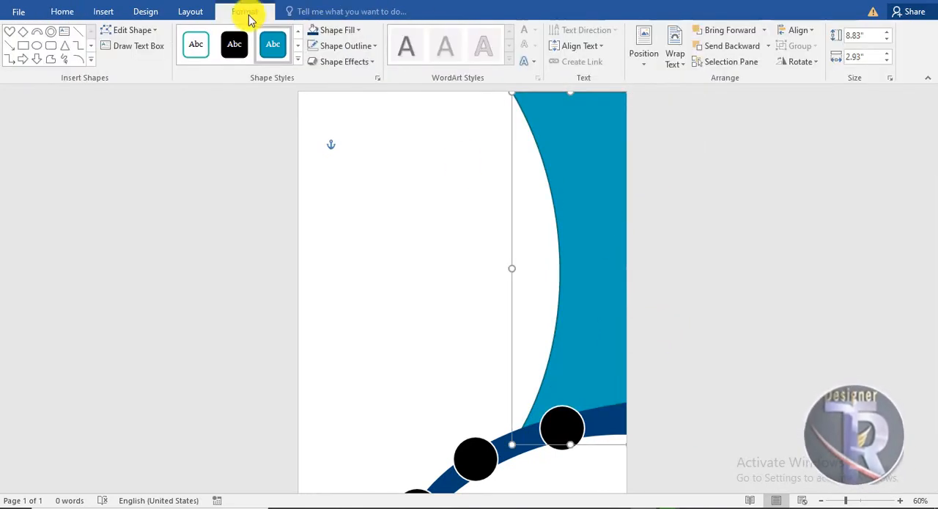
{"action": "left_click", "coordinate": [346, 46]}
{"action": "left_click", "coordinate": [364, 171]}
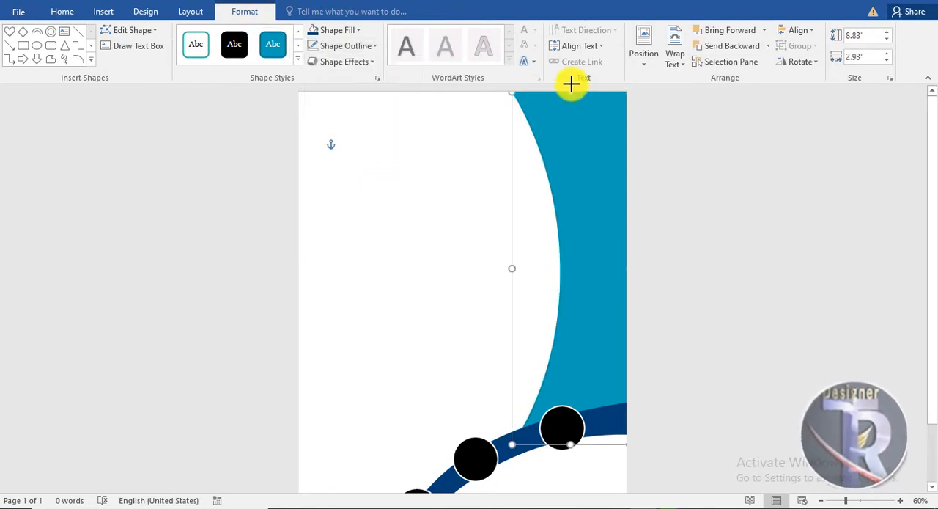
{"action": "left_click", "coordinate": [640, 234]}
Place a copy of the curved panel slightly to its left and send the copy to the back.
{"action": "left_click", "coordinate": [590, 221]}
{"action": "left_click_drag", "start_coordinate": [590, 233], "coordinate": [564, 232]}
{"action": "mouse_move", "coordinate": [597, 256]}
{"action": "left_mouse_down"}
{"action": "mouse_move", "coordinate": [624, 259]}
{"action": "mouse_move", "coordinate": [599, 258]}
{"action": "left_mouse_up"}
{"action": "right_click", "coordinate": [598, 259]}
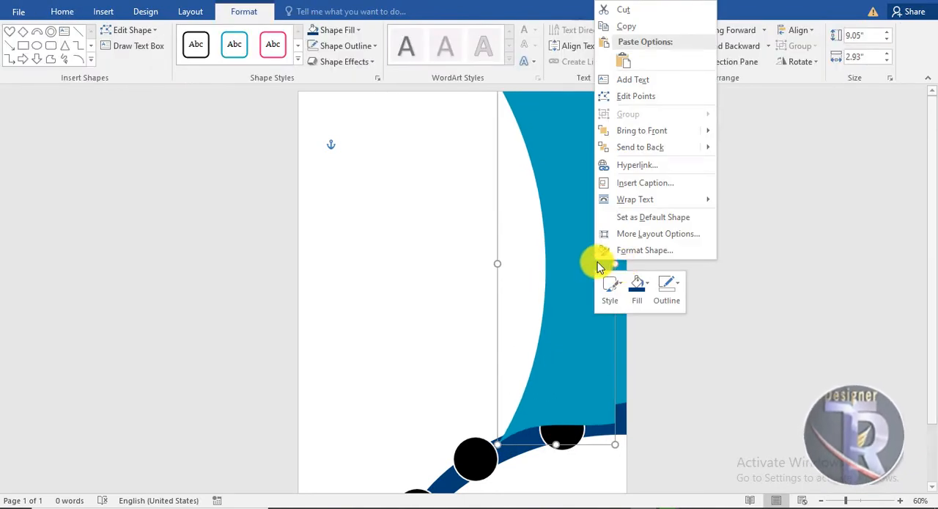
{"action": "left_click", "coordinate": [631, 144]}
{"action": "left_click", "coordinate": [723, 329]}
Fill the front curved side panel with dark blue, Light Blue, Background 2, Darker 75%.
{"action": "left_click", "coordinate": [550, 206]}
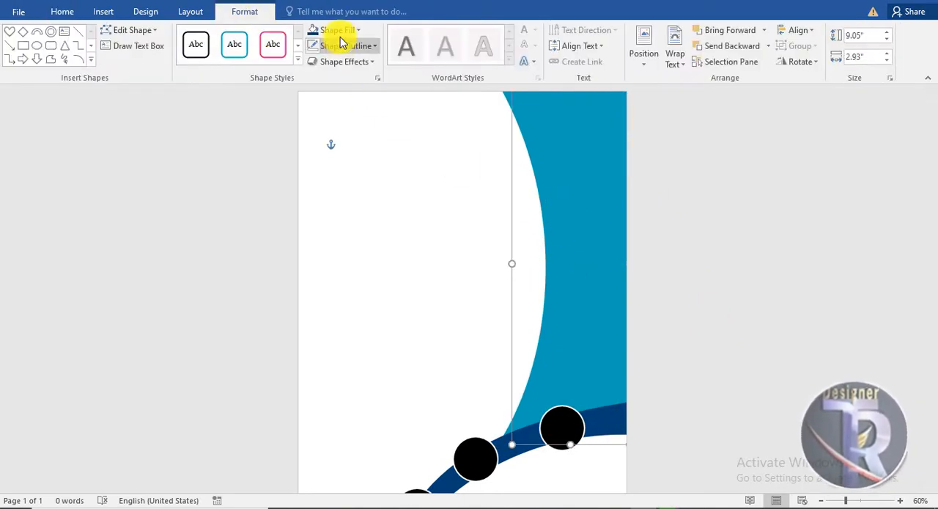
{"action": "left_click", "coordinate": [339, 32]}
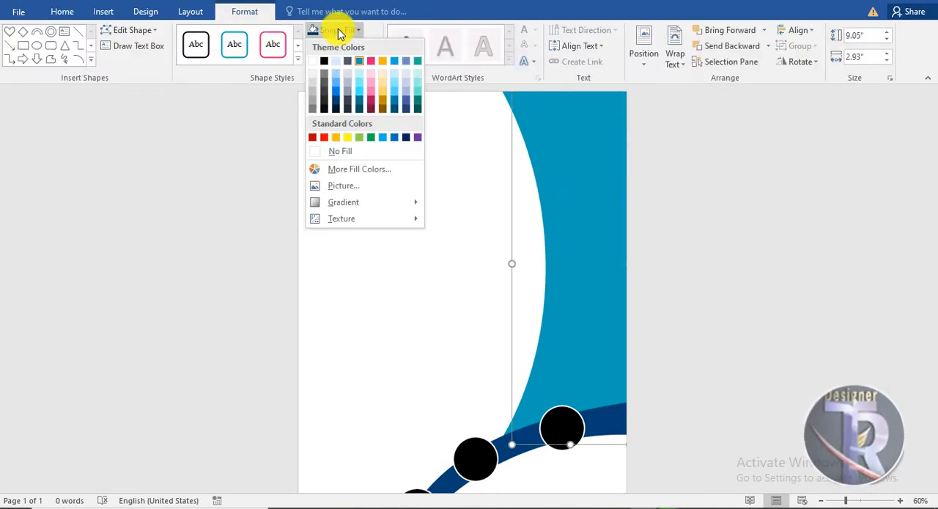
{"action": "left_click", "coordinate": [337, 102]}
Fill the curved panel copy behind it with a bright blue so it forms a lighter edge strip.
{"action": "left_click", "coordinate": [553, 222]}
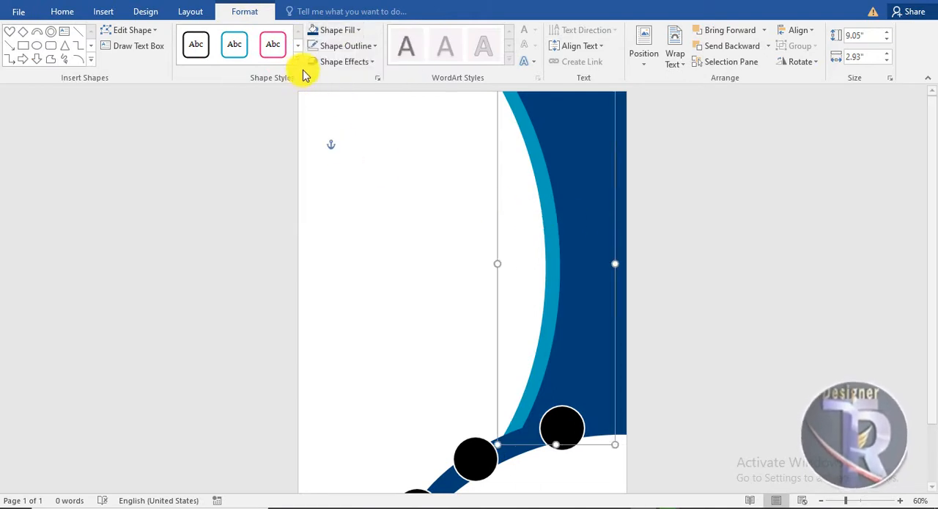
{"action": "left_click", "coordinate": [331, 30]}
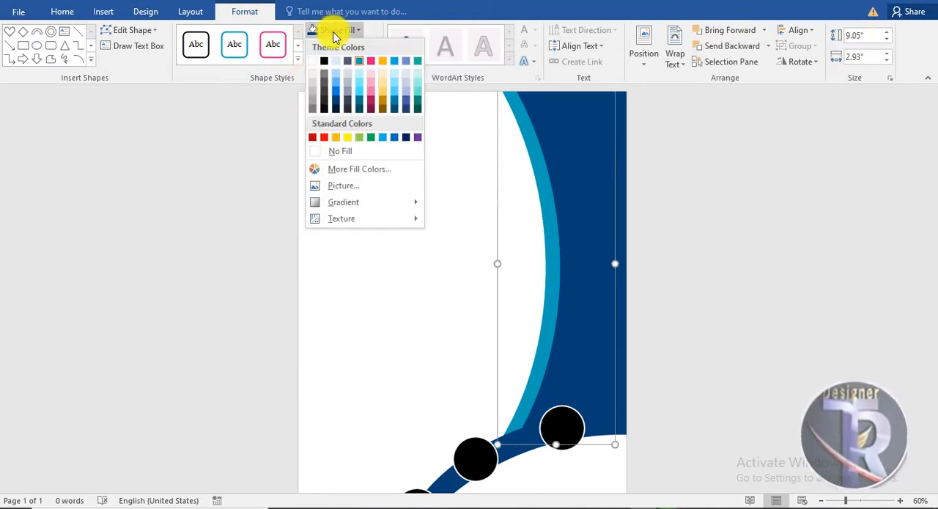
{"action": "left_click", "coordinate": [337, 90]}
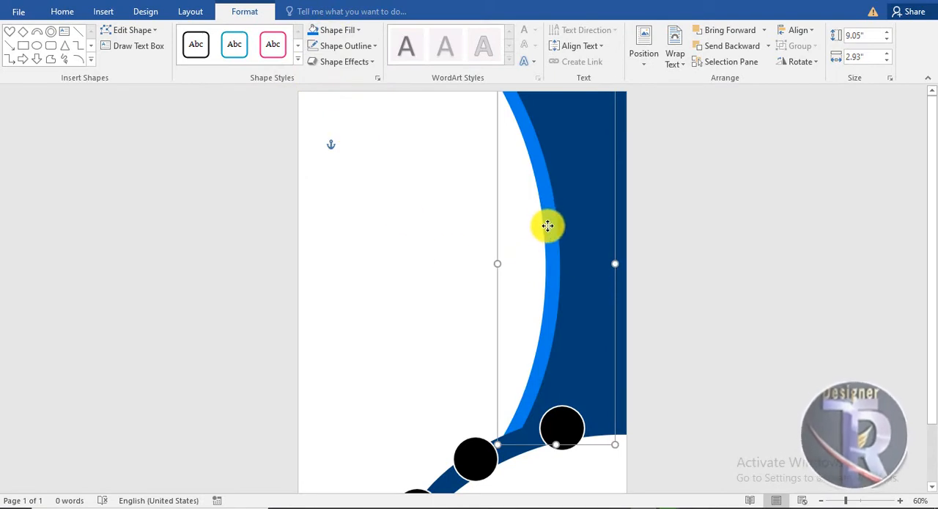
{"action": "left_click", "coordinate": [716, 375]}
Enlarge the two upper circles and position them along the arc, the largest over the lower end of the bright blue strip.
{"action": "scroll", "coordinate": [717, 373], "scroll_direction": "down", "scroll_amount": 2}
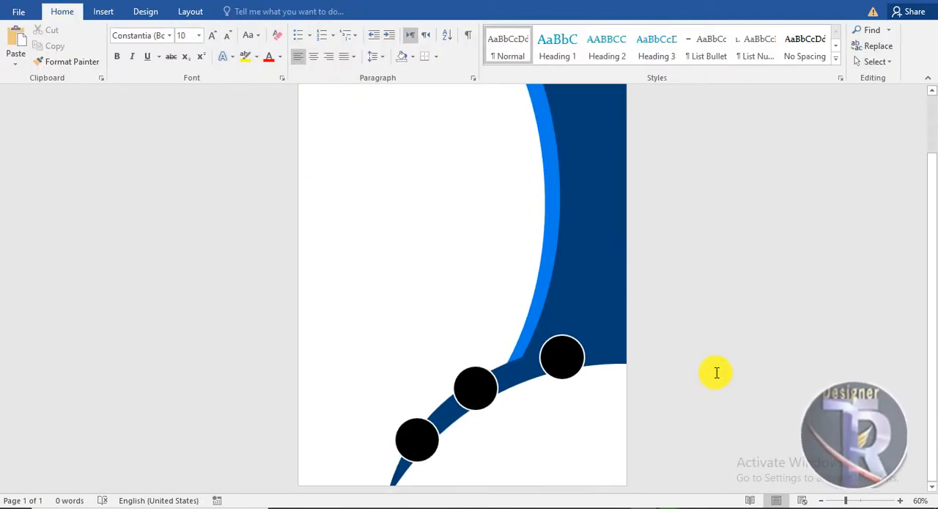
{"action": "left_click", "coordinate": [571, 369]}
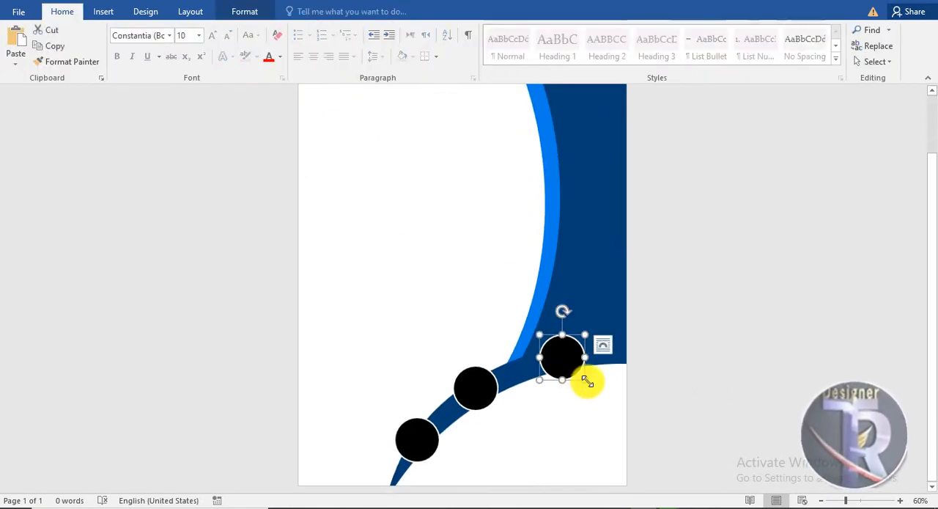
{"action": "left_click_drag", "start_coordinate": [586, 380], "coordinate": [547, 373]}
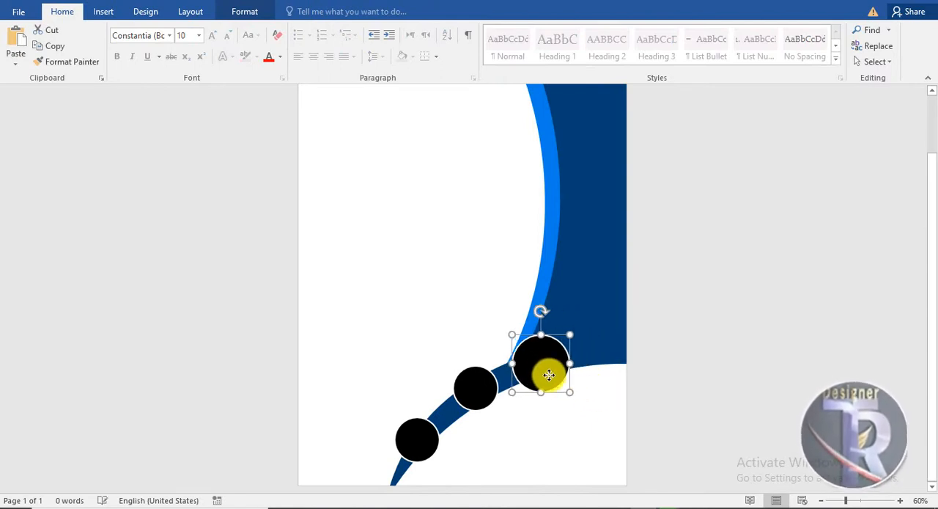
{"action": "left_click", "coordinate": [575, 447]}
{"action": "mouse_move", "coordinate": [482, 404]}
{"action": "left_mouse_down"}
{"action": "mouse_move", "coordinate": [475, 409]}
{"action": "mouse_move", "coordinate": [498, 428]}
{"action": "mouse_move", "coordinate": [482, 408]}
{"action": "left_mouse_up"}
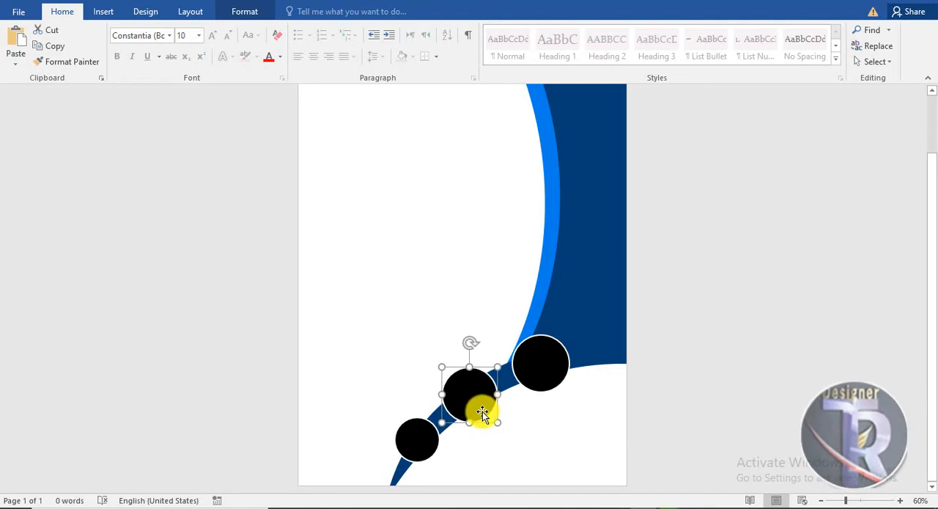
Move the lowest circle slightly down the arc and raise the largest circle slightly.
{"action": "left_click", "coordinate": [433, 444]}
{"action": "left_click_drag", "start_coordinate": [427, 444], "coordinate": [428, 450]}
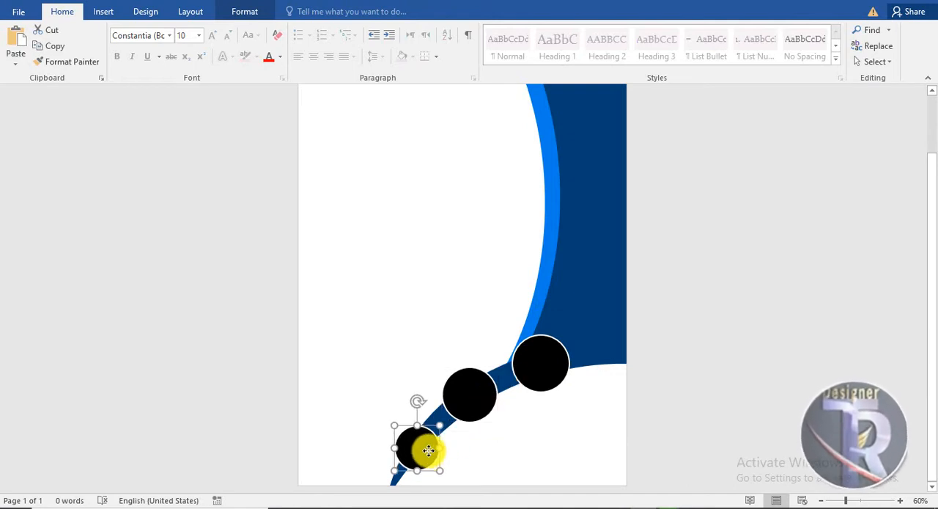
{"action": "left_click", "coordinate": [540, 467]}
{"action": "scroll", "coordinate": [689, 362], "scroll_direction": "up", "scroll_amount": 1}
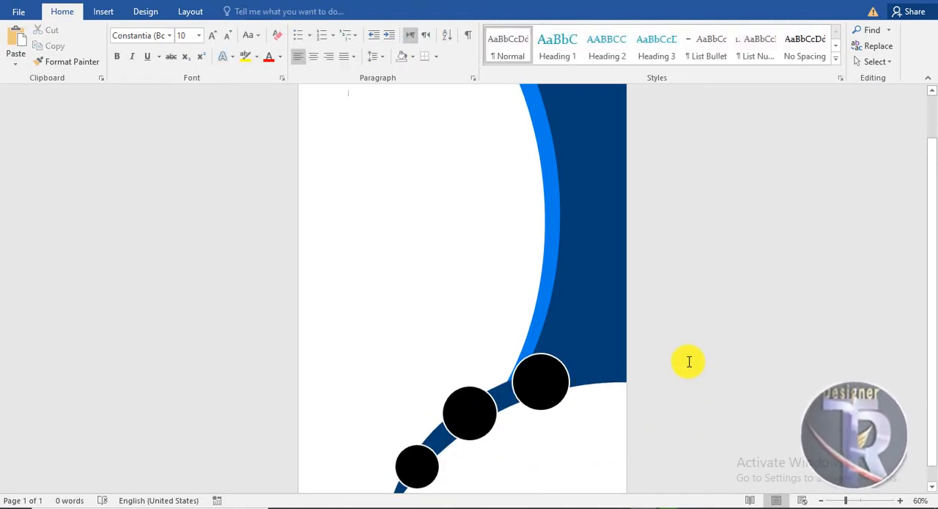
{"action": "left_click_drag", "start_coordinate": [521, 398], "coordinate": [543, 390]}
{"action": "left_click", "coordinate": [594, 436]}
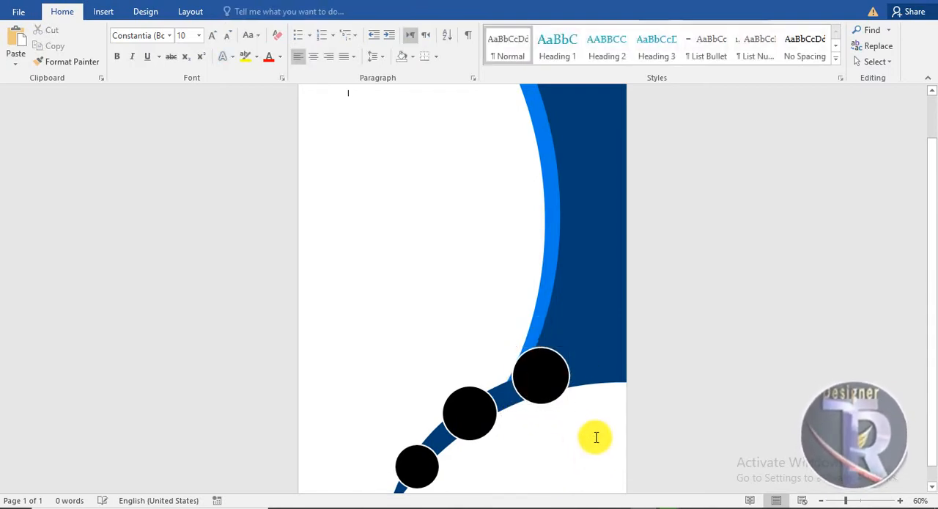
Draw a rectangle about 1.64" high and 2.65" wide in the page's lower-left corner.
{"action": "scroll", "coordinate": [587, 414], "scroll_direction": "down", "scroll_amount": 1}
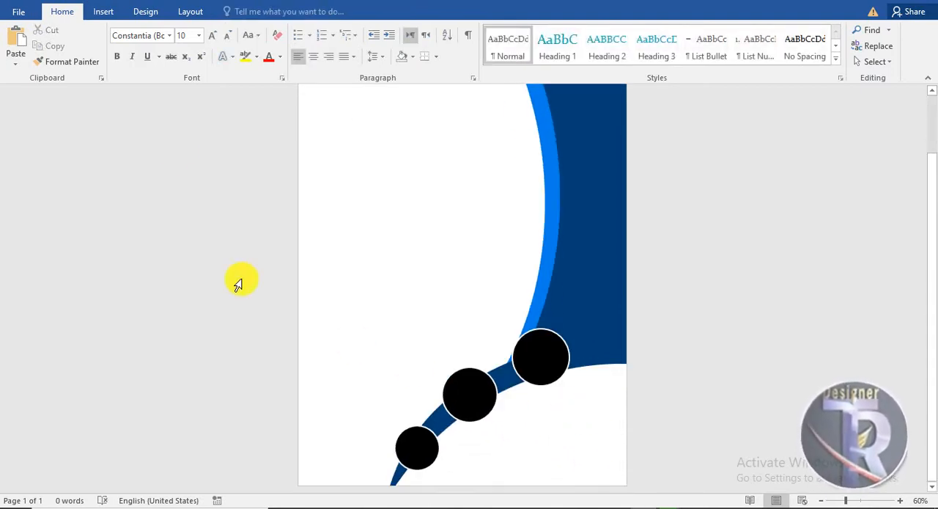
{"action": "left_click", "coordinate": [104, 12]}
{"action": "scroll", "coordinate": [408, 306], "scroll_direction": "down", "scroll_amount": 1}
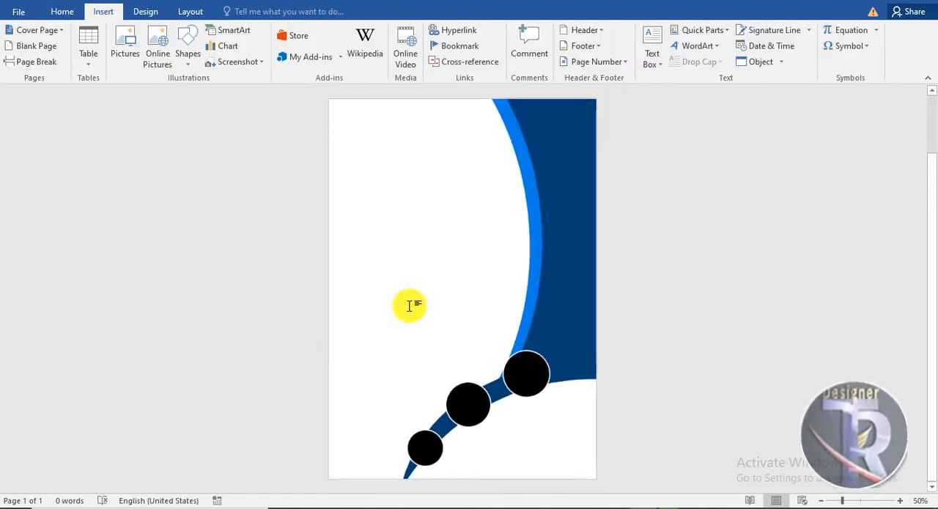
{"action": "scroll", "coordinate": [408, 308], "scroll_direction": "up", "scroll_amount": 6}
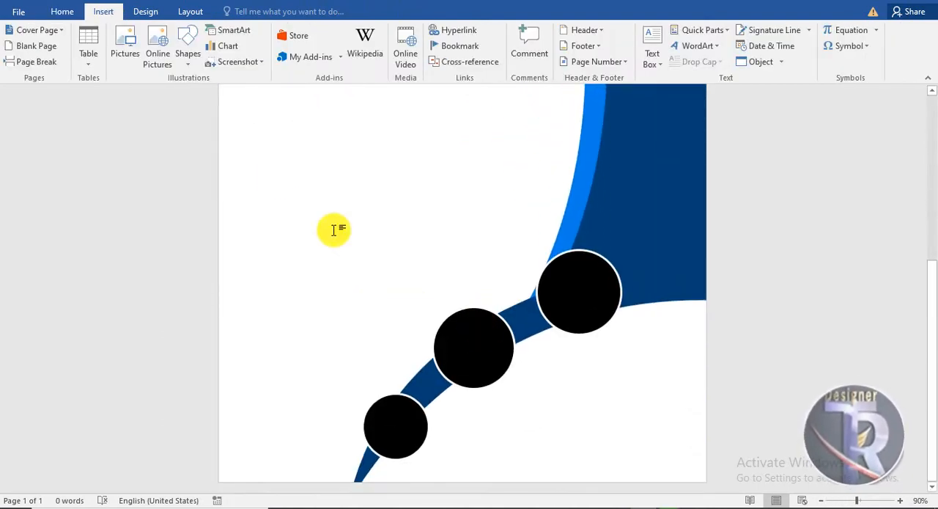
{"action": "left_click", "coordinate": [188, 53]}
{"action": "left_click", "coordinate": [291, 94]}
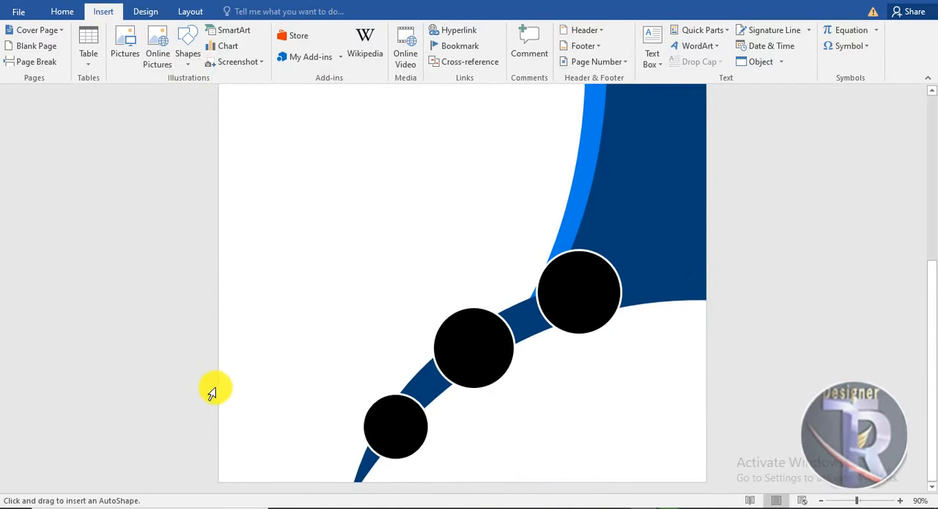
{"action": "left_click_drag", "start_coordinate": [218, 383], "coordinate": [376, 480]}
Edit the rectangle's points to extend its upper-right corner onto the arc, pull in its lower-right corner and curve its top edge downward.
{"action": "right_click", "coordinate": [341, 425]}
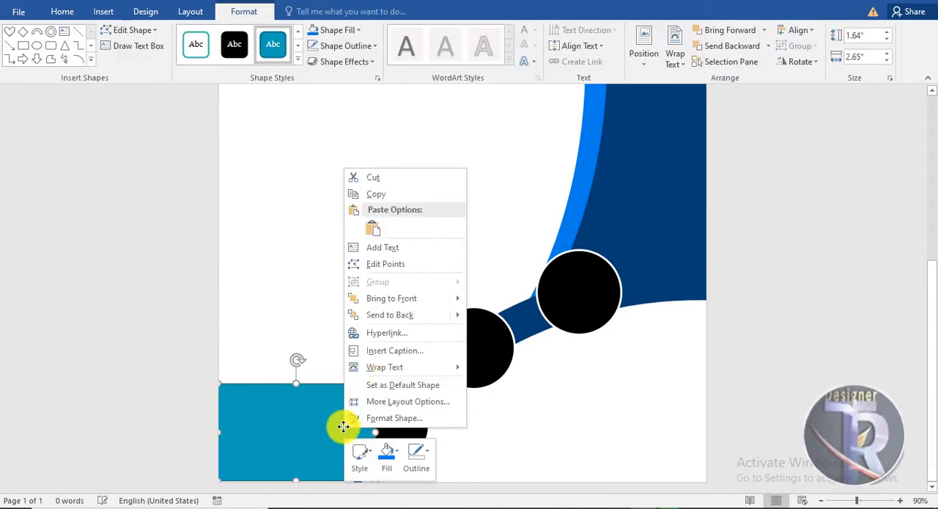
{"action": "left_click", "coordinate": [373, 266]}
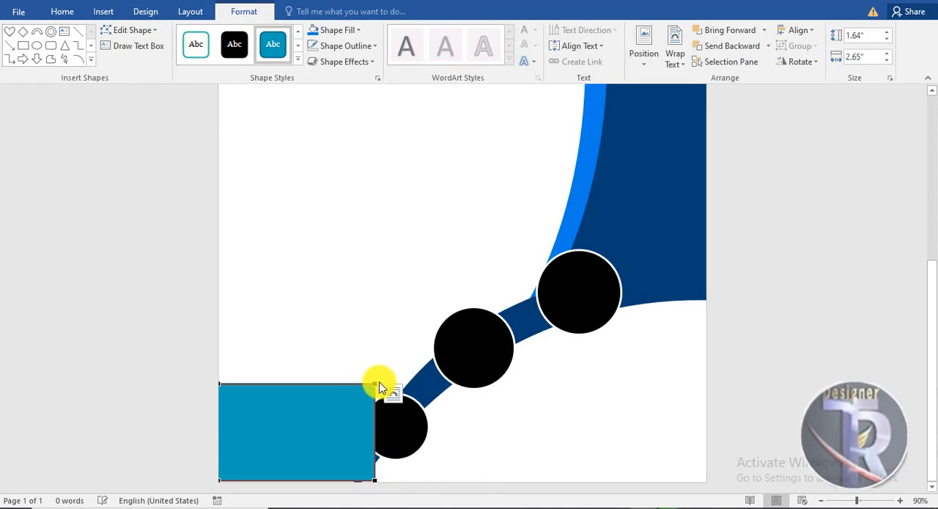
{"action": "left_click_drag", "start_coordinate": [377, 381], "coordinate": [413, 388]}
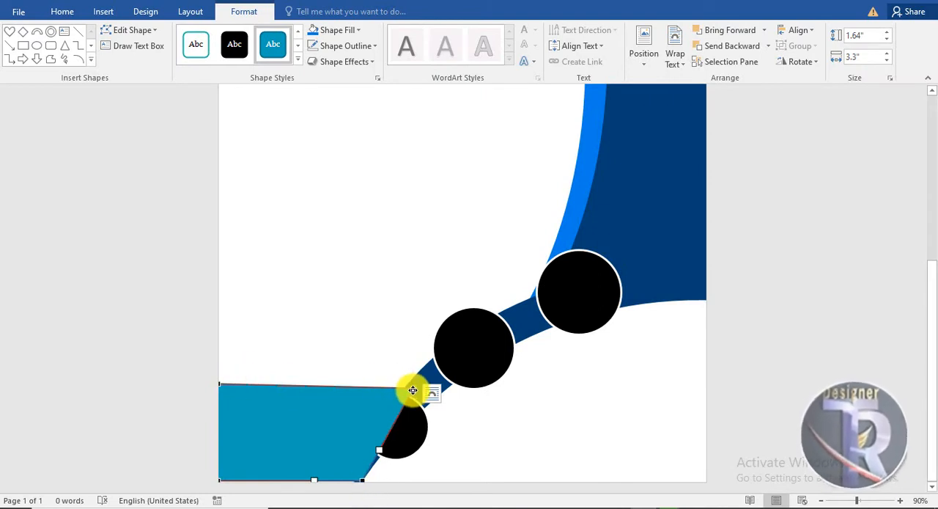
{"action": "left_click_drag", "start_coordinate": [356, 390], "coordinate": [335, 409]}
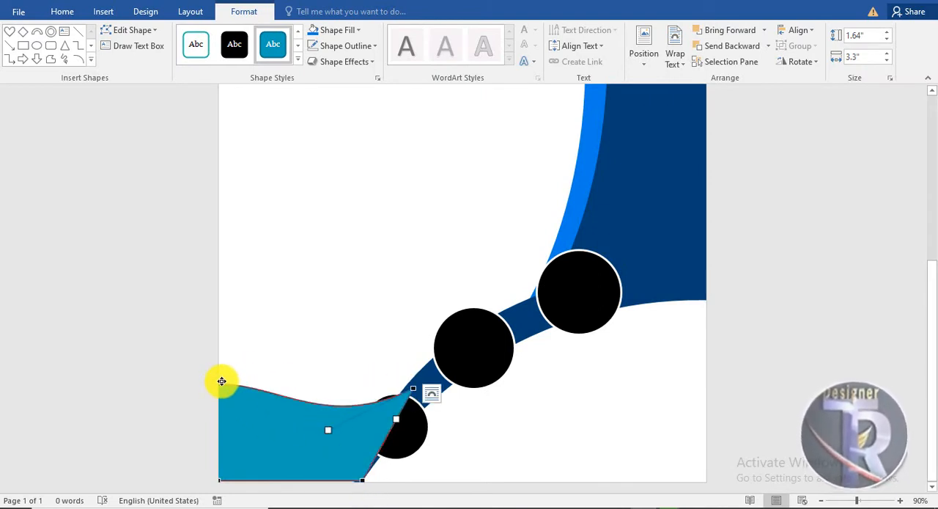
{"action": "left_click_drag", "start_coordinate": [271, 391], "coordinate": [267, 406]}
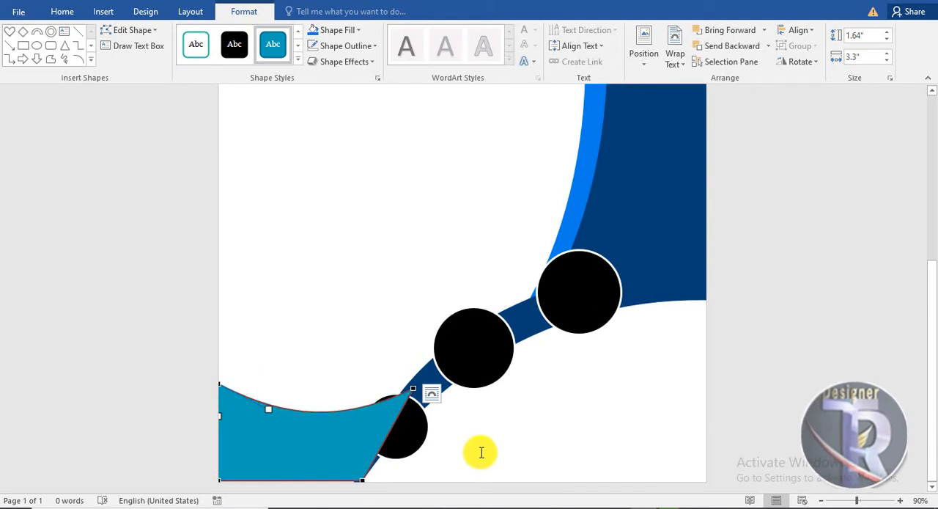
{"action": "left_click", "coordinate": [482, 450]}
Send the lower-left curved shape behind the arc and lowest circle and stretch it downward to a height of 1.76".
{"action": "left_click", "coordinate": [363, 427]}
{"action": "left_click", "coordinate": [724, 47]}
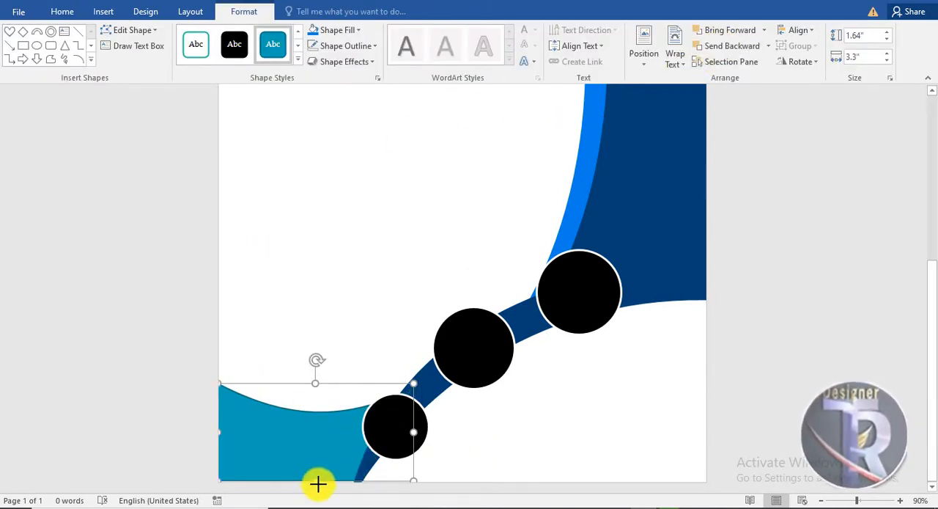
{"action": "left_click", "coordinate": [378, 306]}
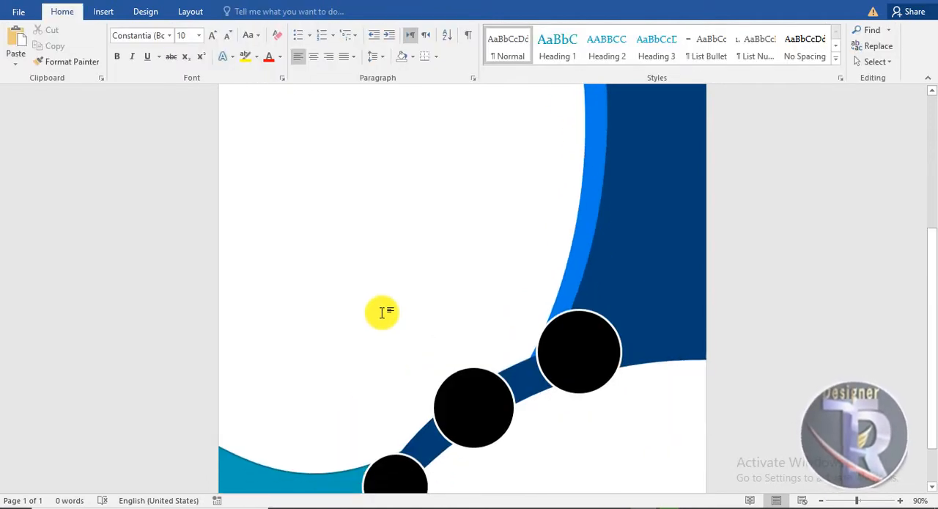
Try filling the lower-left curved shape with dark grey.
{"action": "left_click", "coordinate": [326, 438]}
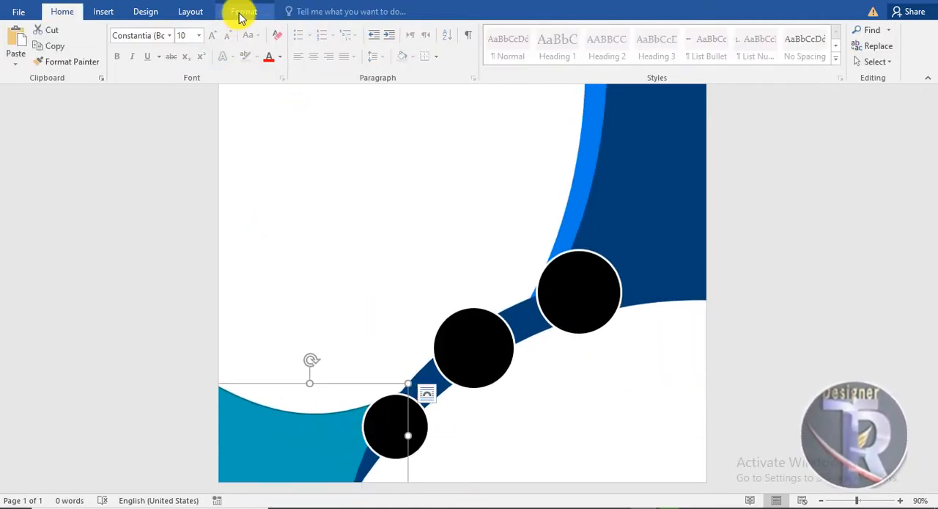
{"action": "left_click", "coordinate": [242, 12]}
{"action": "left_click", "coordinate": [339, 30]}
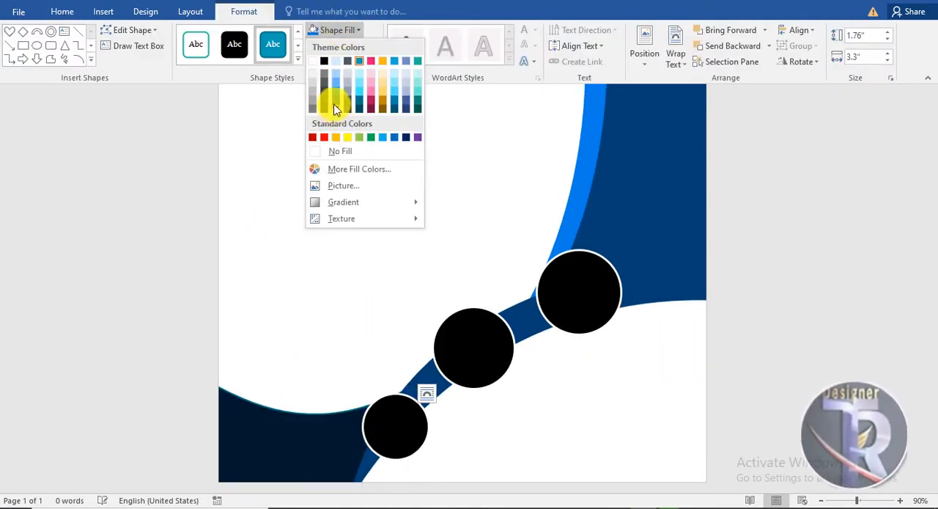
{"action": "left_click", "coordinate": [326, 97]}
{"action": "scroll", "coordinate": [330, 247], "scroll_direction": "up", "scroll_amount": 5}
{"action": "left_click", "coordinate": [349, 269]}
{"action": "scroll", "coordinate": [349, 269], "scroll_direction": "down", "scroll_amount": 3}
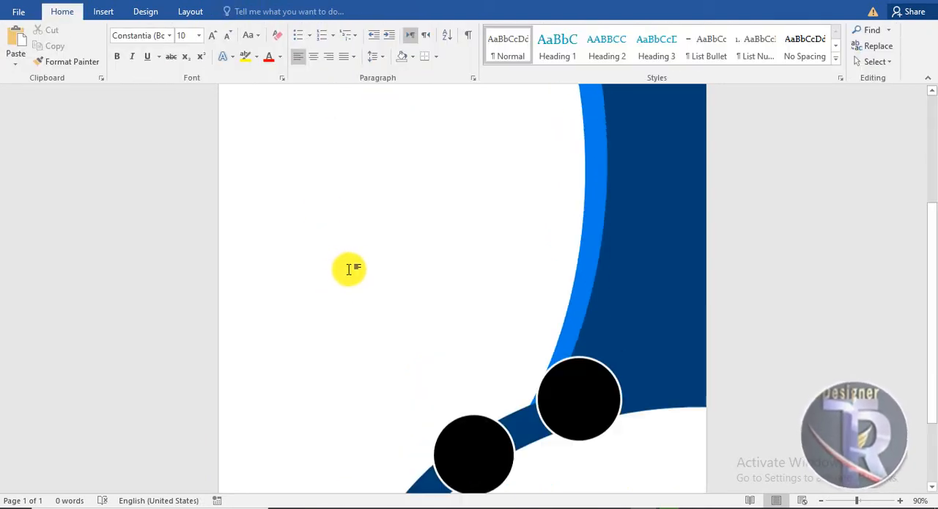
Fill the lower-left curved shape with the same dark blue as the arc and side panel.
{"action": "scroll", "coordinate": [349, 269], "scroll_direction": "down", "scroll_amount": 3}
{"action": "left_click", "coordinate": [303, 394]}
{"action": "left_click", "coordinate": [249, 11]}
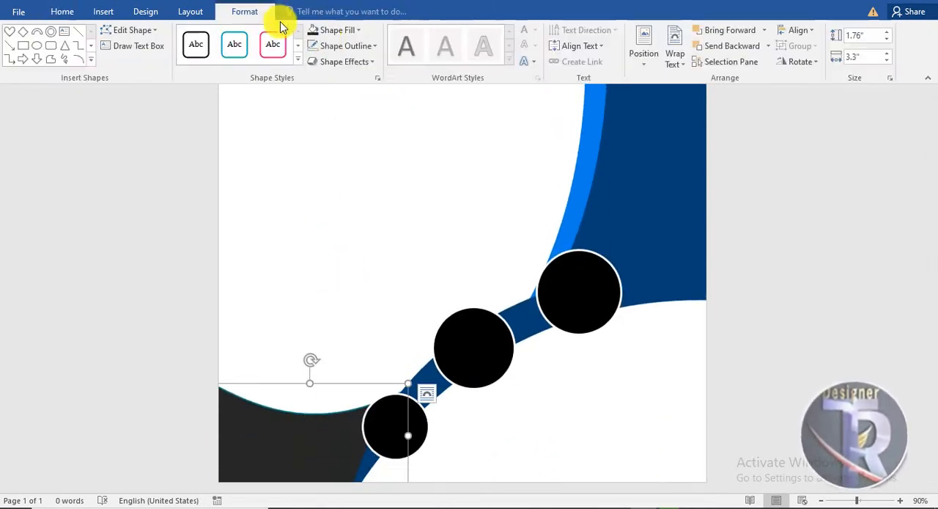
{"action": "left_click", "coordinate": [340, 32]}
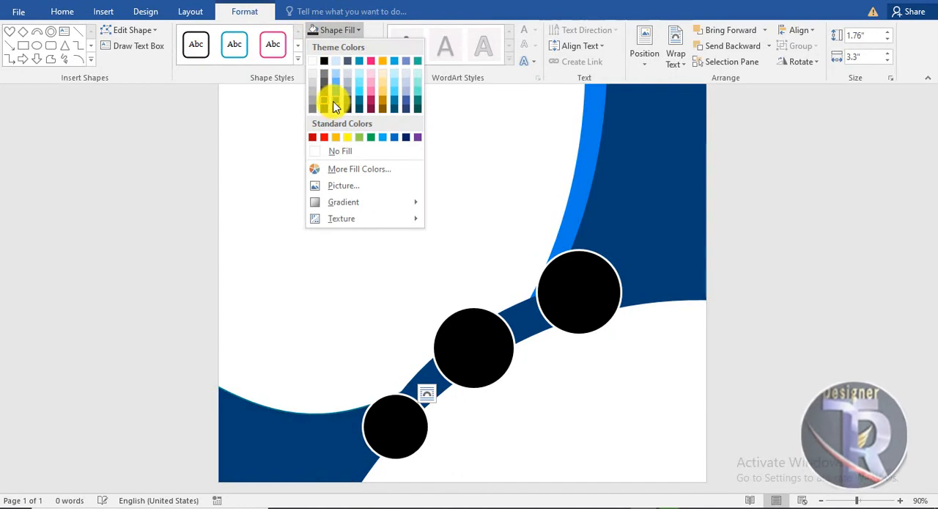
{"action": "left_click", "coordinate": [333, 103]}
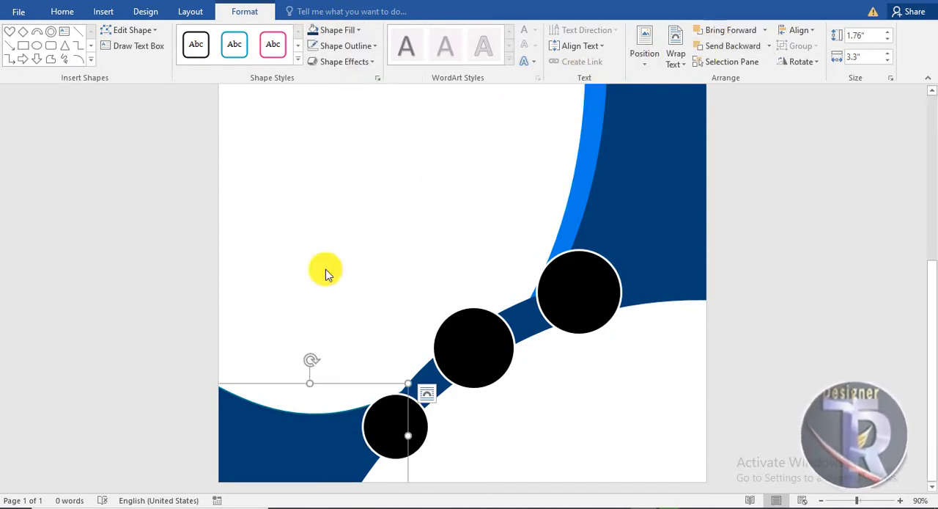
Place a copy of the lower-left curved shape slightly above it and send the copy to the back.
{"action": "left_click_drag", "start_coordinate": [303, 445], "coordinate": [311, 434]}
{"action": "left_click", "coordinate": [469, 456]}
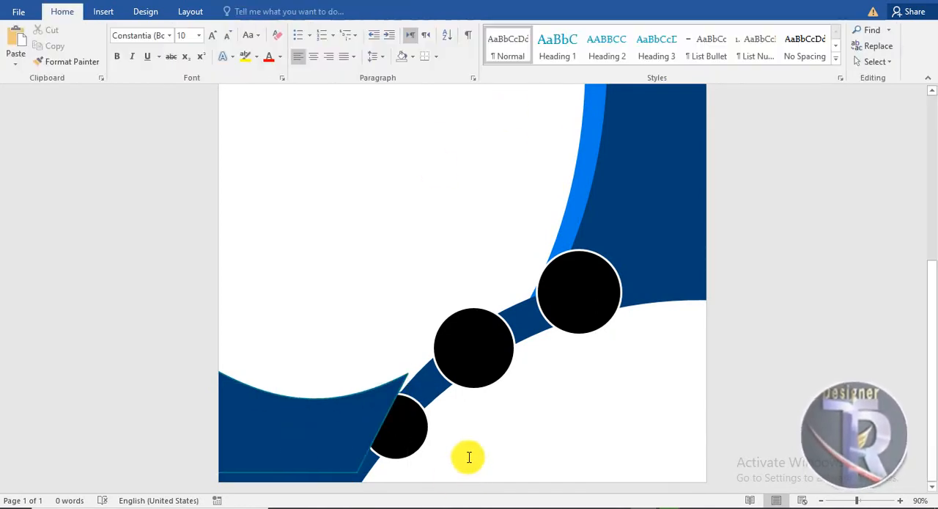
{"action": "left_click", "coordinate": [341, 431]}
{"action": "left_click", "coordinate": [253, 11]}
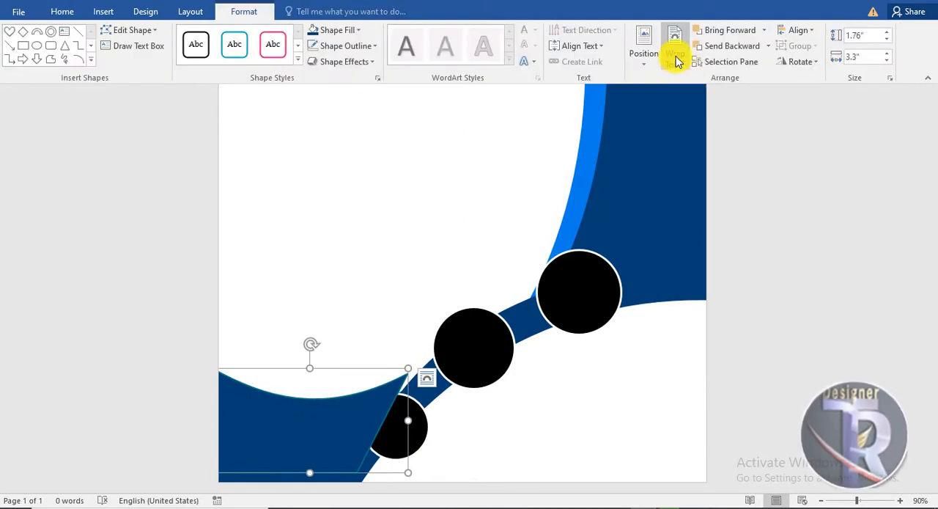
{"action": "left_click", "coordinate": [733, 46]}
{"action": "left_click", "coordinate": [768, 46]}
{"action": "left_click", "coordinate": [746, 79]}
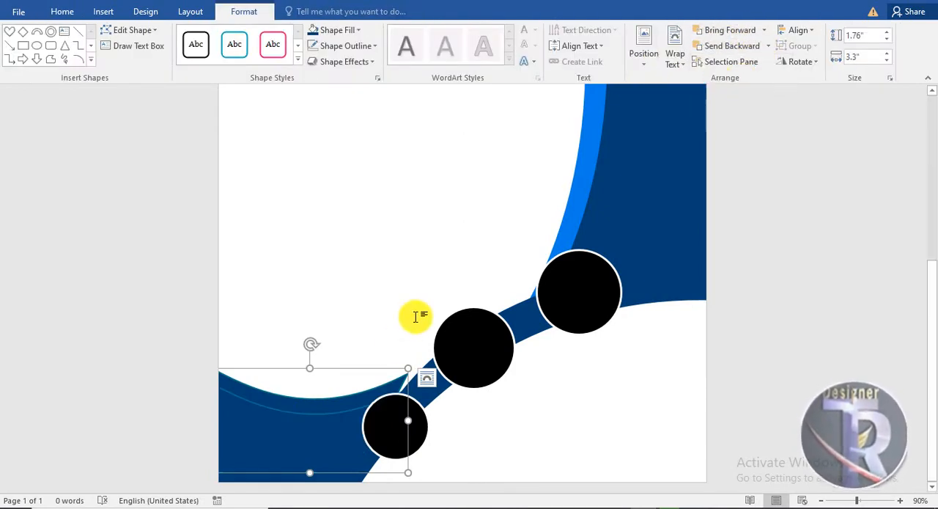
Give the front lower-left curved shape a white outline.
{"action": "left_click_drag", "start_coordinate": [286, 437], "coordinate": [286, 452]}
{"action": "left_click", "coordinate": [352, 45]}
{"action": "left_click", "coordinate": [314, 76]}
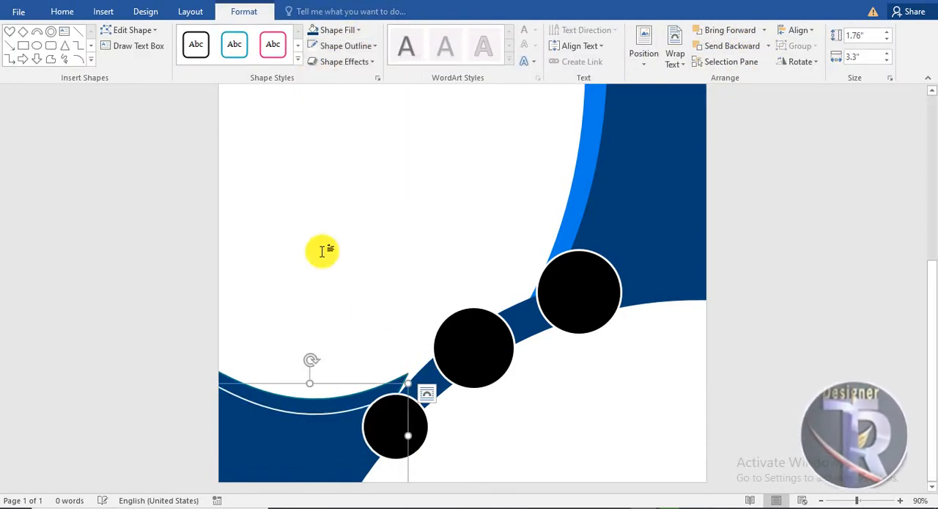
{"action": "scroll", "coordinate": [349, 324], "scroll_direction": "up", "scroll_amount": 5}
{"action": "left_click", "coordinate": [344, 312]}
Edit the points of the rear lower-left curved shape to extend its upper-right corner rightward to the dark blue arc.
{"action": "scroll", "coordinate": [337, 297], "scroll_direction": "down", "scroll_amount": 5}
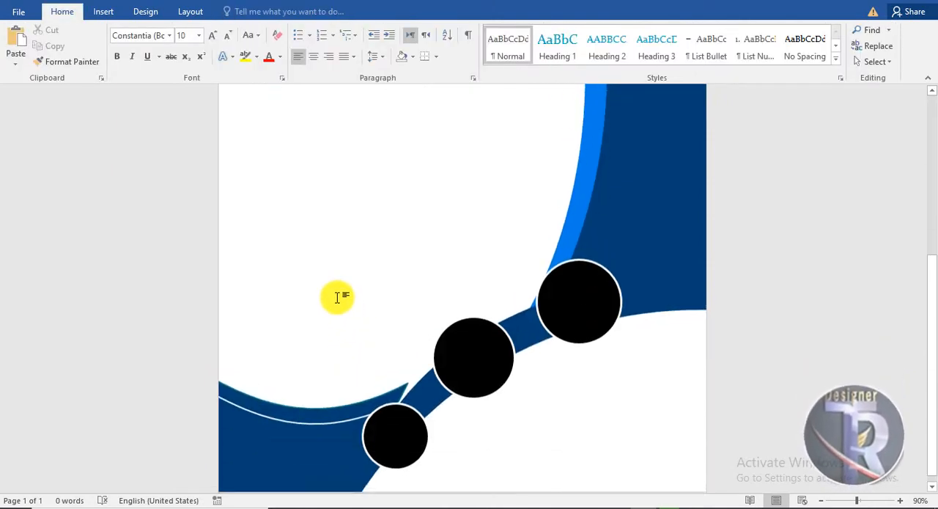
{"action": "left_click", "coordinate": [344, 404]}
{"action": "right_click", "coordinate": [340, 404]}
{"action": "left_click", "coordinate": [381, 240]}
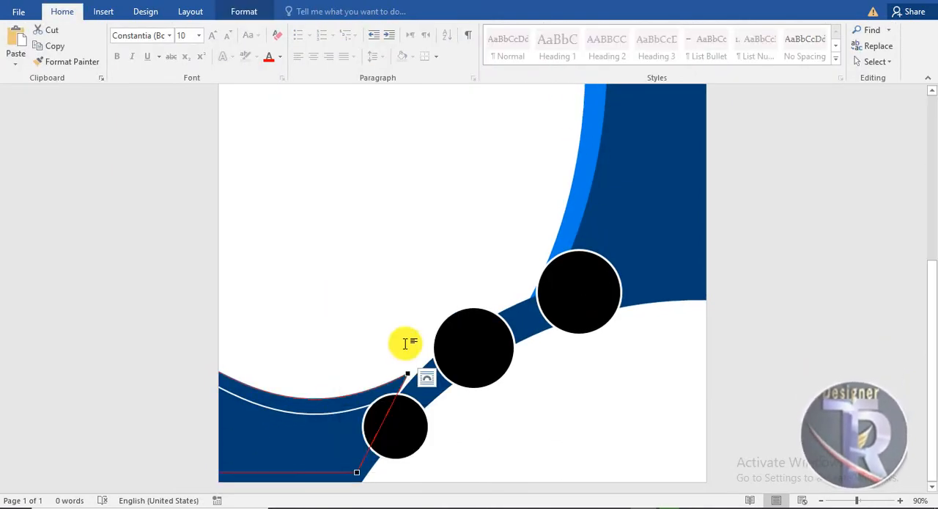
{"action": "left_click_drag", "start_coordinate": [422, 378], "coordinate": [424, 379]}
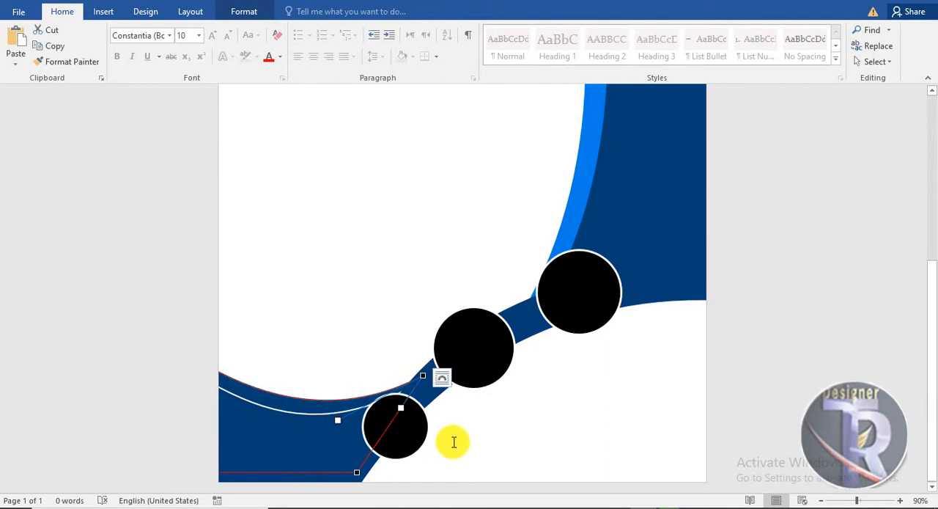
{"action": "left_click", "coordinate": [450, 440]}
Fill the rear lower-left curved shape with the same bright blue as the side panel's band.
{"action": "left_click", "coordinate": [303, 403]}
{"action": "left_click", "coordinate": [244, 11]}
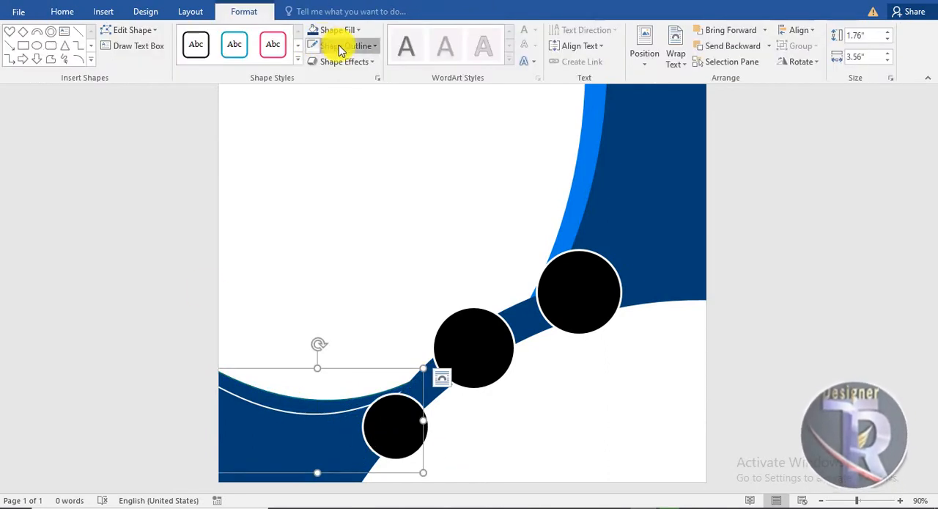
{"action": "left_click", "coordinate": [336, 46]}
{"action": "left_click", "coordinate": [335, 30]}
{"action": "left_click", "coordinate": [345, 29]}
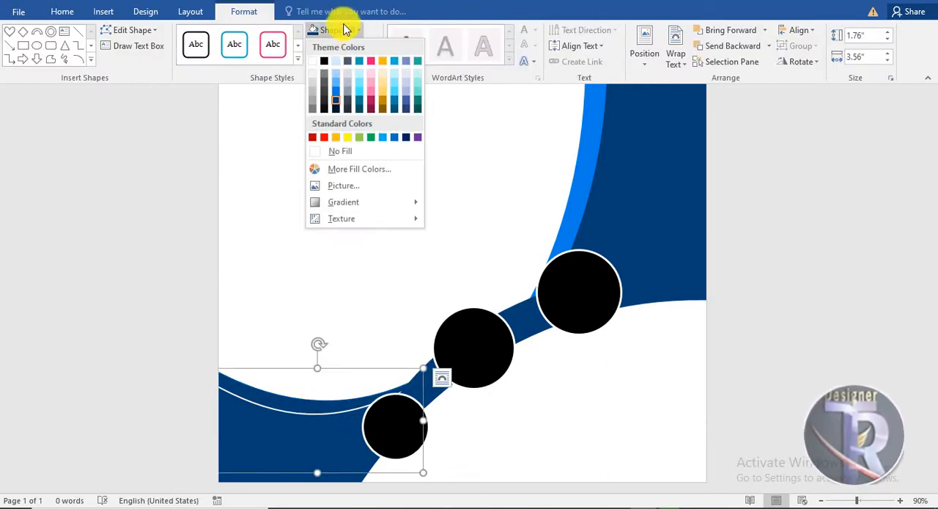
{"action": "left_click", "coordinate": [335, 95]}
{"action": "left_click", "coordinate": [545, 412]}
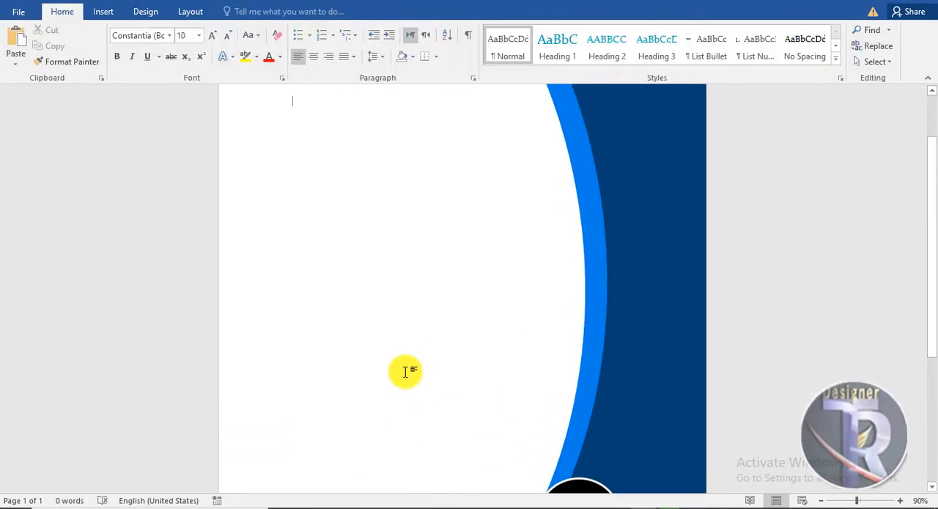
Move the smallest black circle slightly up and to the right along the arc.
{"action": "scroll", "coordinate": [400, 330], "scroll_direction": "down", "scroll_amount": 5}
{"action": "left_click_drag", "start_coordinate": [391, 414], "coordinate": [396, 413]}
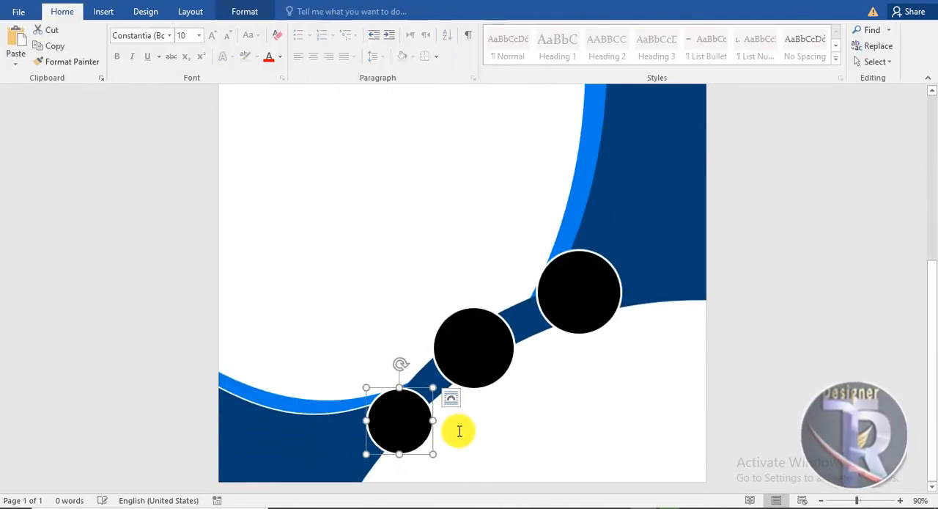
{"action": "left_click", "coordinate": [477, 432]}
Give the front dark blue side panel a white outline.
{"action": "left_click", "coordinate": [598, 186]}
{"action": "left_click", "coordinate": [266, 15]}
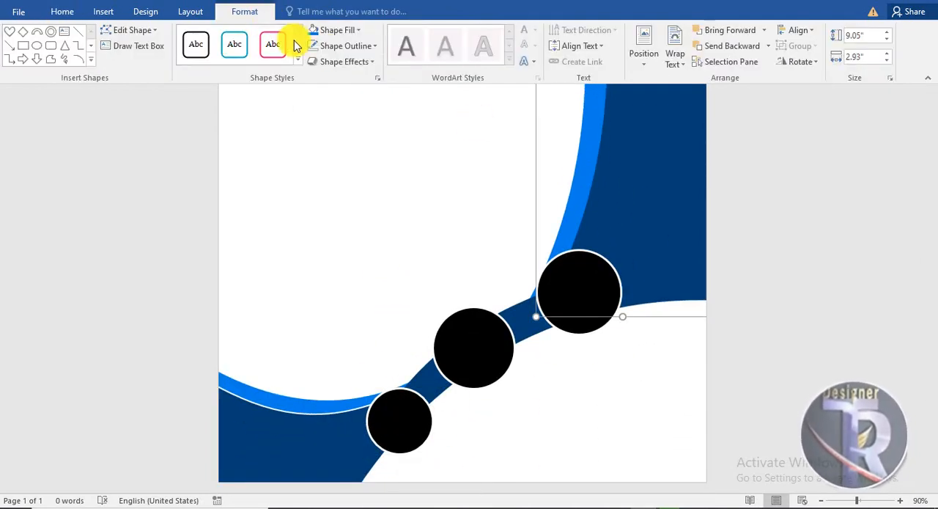
{"action": "left_click", "coordinate": [335, 45]}
{"action": "left_click", "coordinate": [314, 76]}
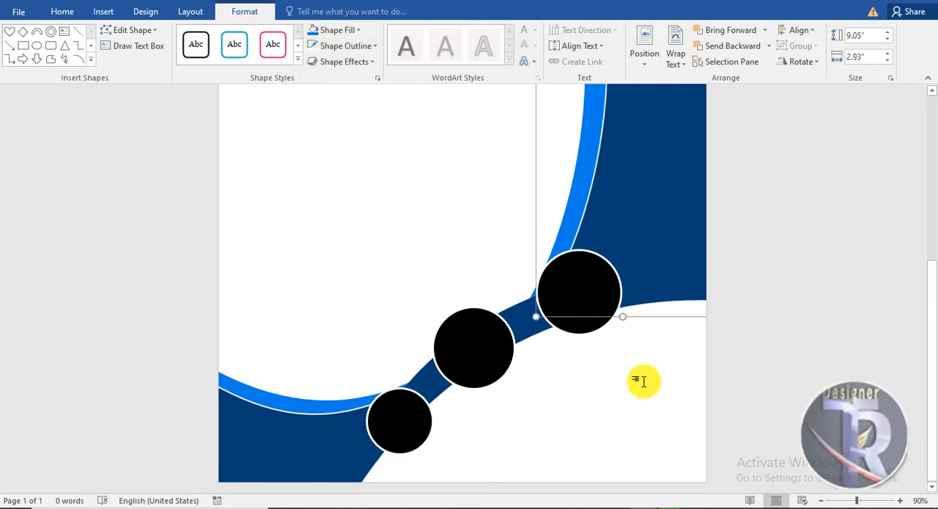
{"action": "left_click", "coordinate": [643, 382]}
{"action": "scroll", "coordinate": [623, 373], "scroll_direction": "up", "scroll_amount": 2}
{"action": "scroll", "coordinate": [613, 365], "scroll_direction": "down", "scroll_amount": 4}
{"action": "scroll", "coordinate": [612, 364], "scroll_direction": "up", "scroll_amount": 4}
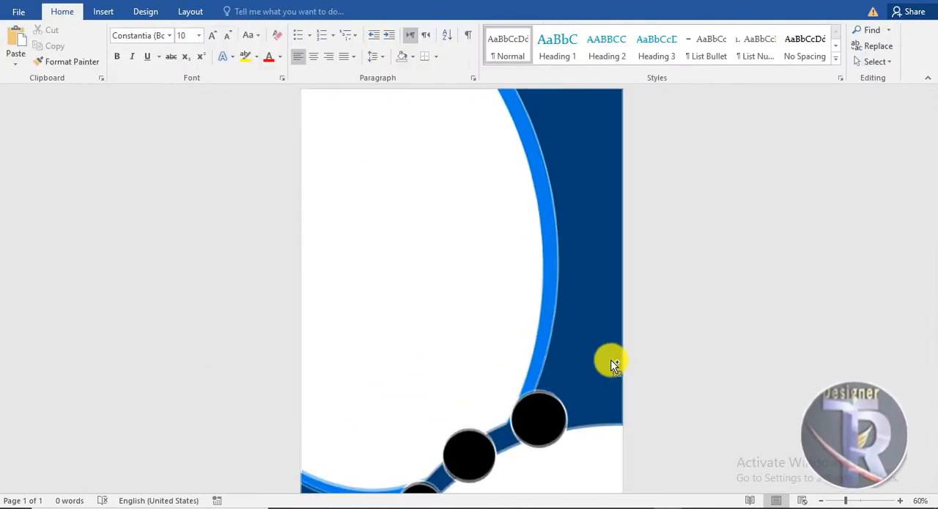
{"action": "left_click", "coordinate": [525, 350]}
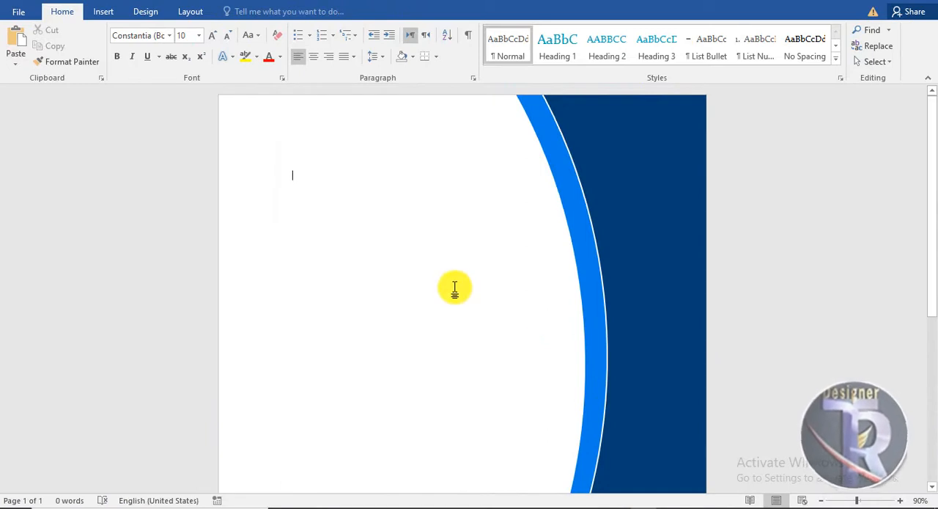
{"action": "scroll", "coordinate": [385, 227], "scroll_direction": "down", "scroll_amount": 4}
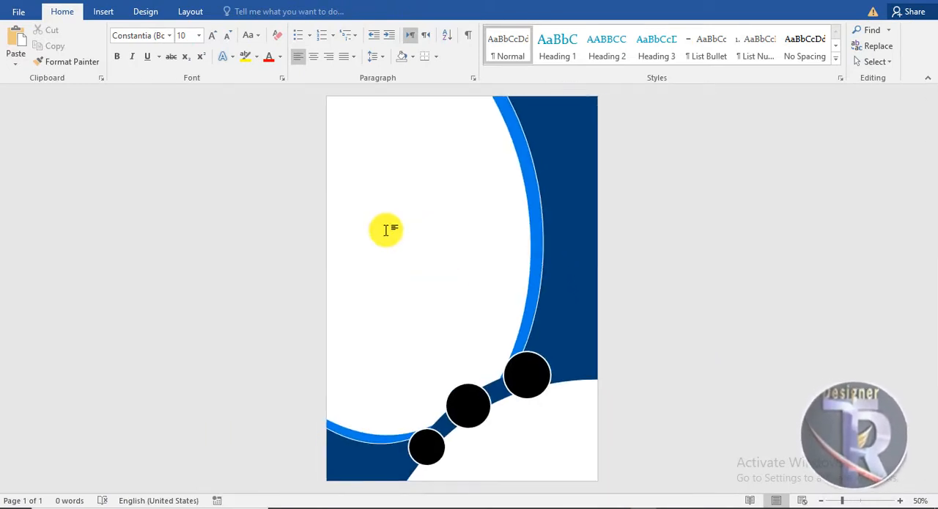
{"action": "scroll", "coordinate": [385, 228], "scroll_direction": "up", "scroll_amount": 4}
Draw a narrow rectangle about 6.56" high and 0.36" wide down the page's left edge, starting at the top corner.
{"action": "left_click", "coordinate": [105, 13]}
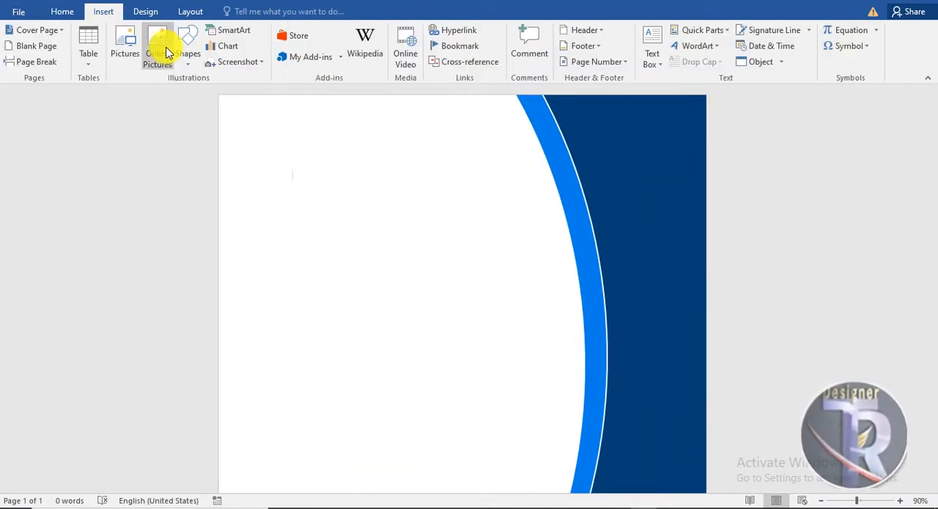
{"action": "left_click", "coordinate": [187, 52]}
{"action": "left_click", "coordinate": [277, 94]}
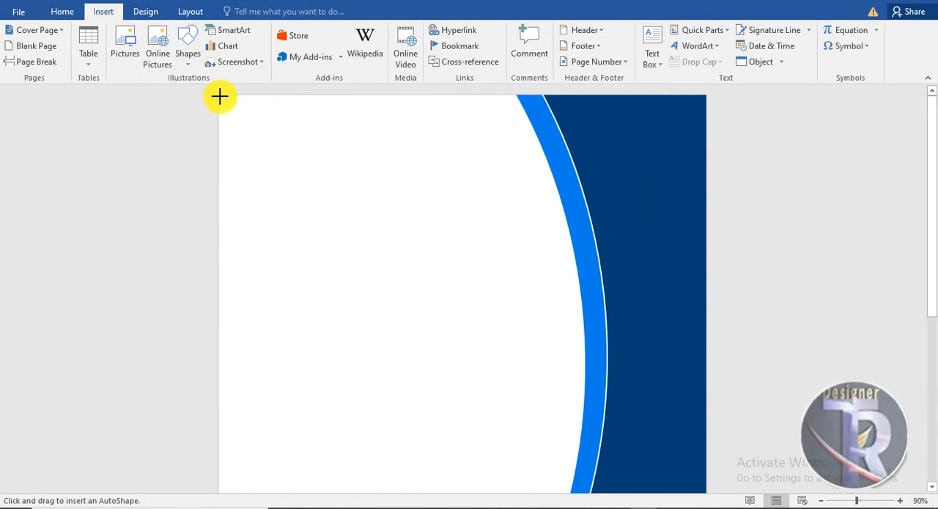
{"action": "left_click_drag", "start_coordinate": [220, 96], "coordinate": [235, 481]}
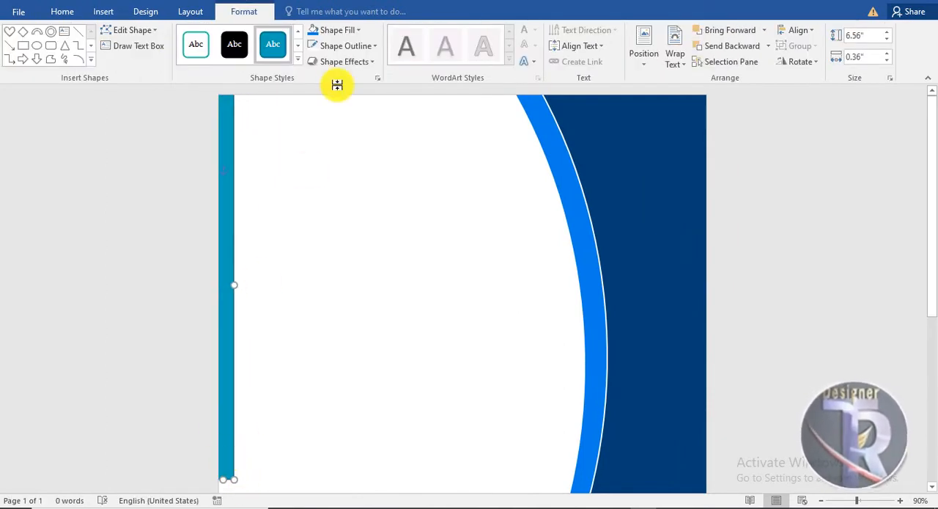
Give the left-edge strip the side panel's dark blue fill and a blue outline.
{"action": "left_click", "coordinate": [339, 30]}
{"action": "left_click", "coordinate": [335, 102]}
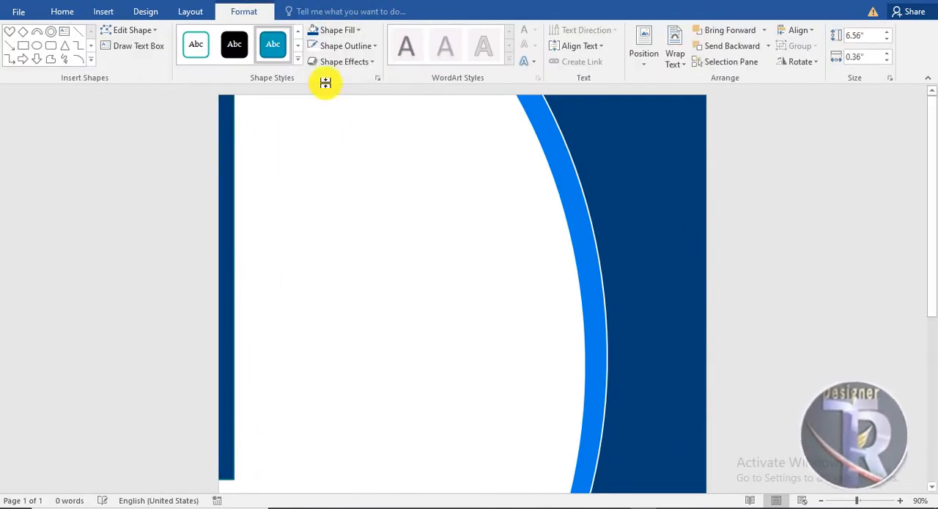
{"action": "left_click", "coordinate": [345, 45]}
{"action": "left_click", "coordinate": [334, 110]}
Resize the left-edge strip to about 10.64" high and 0.23" wide and send it behind the lower-left curved shapes.
{"action": "scroll", "coordinate": [365, 146], "scroll_direction": "down", "scroll_amount": 3}
{"action": "scroll", "coordinate": [365, 145], "scroll_direction": "down", "scroll_amount": 5}
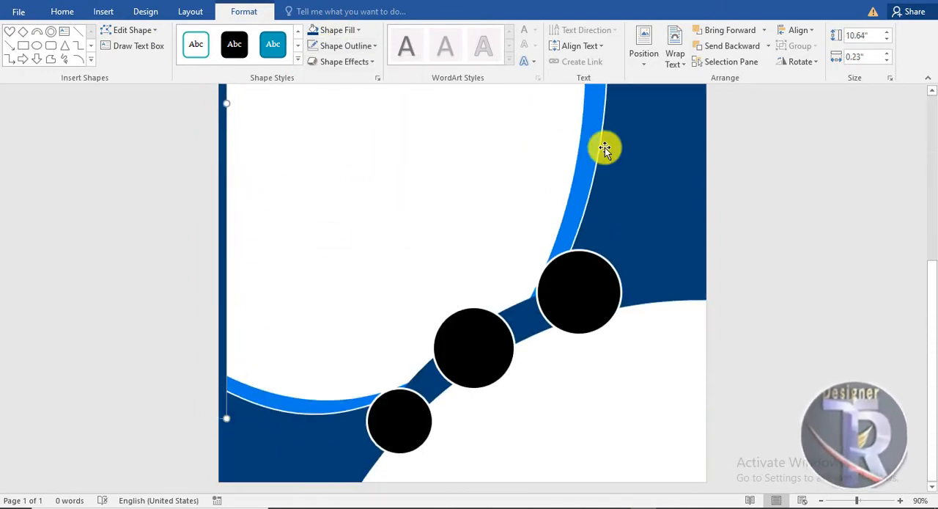
{"action": "left_click", "coordinate": [769, 46]}
{"action": "left_click", "coordinate": [744, 92]}
{"action": "left_click", "coordinate": [357, 188]}
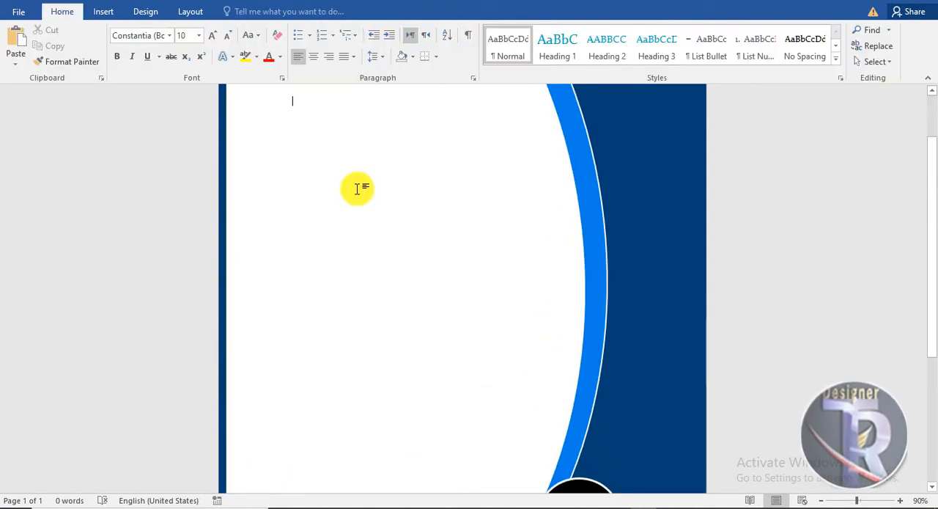
Draw a rectangle about 3.49" high and 0.48" wide over the lower part of the page's right edge.
{"action": "scroll", "coordinate": [360, 183], "scroll_direction": "up", "scroll_amount": 1}
{"action": "scroll", "coordinate": [348, 162], "scroll_direction": "down", "scroll_amount": 5}
{"action": "left_click", "coordinate": [117, 13]}
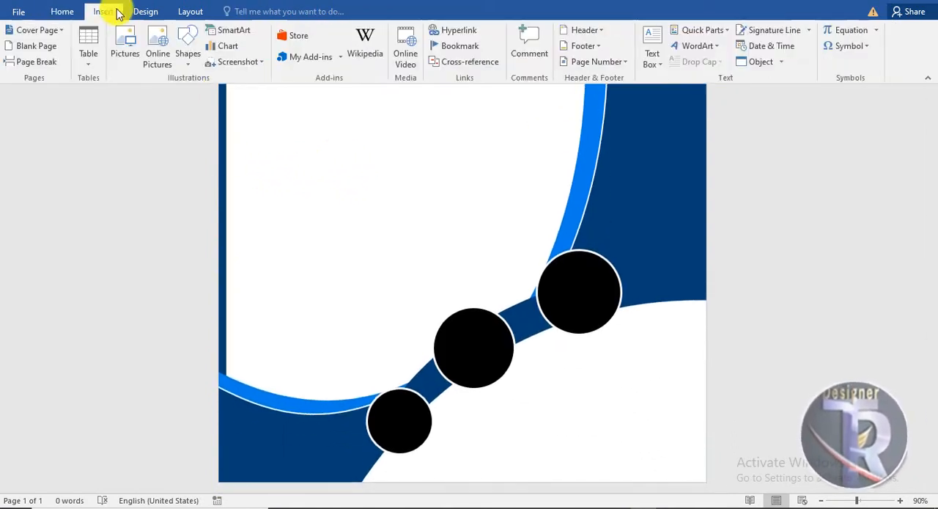
{"action": "left_click", "coordinate": [188, 52]}
{"action": "left_click", "coordinate": [284, 97]}
{"action": "left_click_drag", "start_coordinate": [694, 281], "coordinate": [723, 501]}
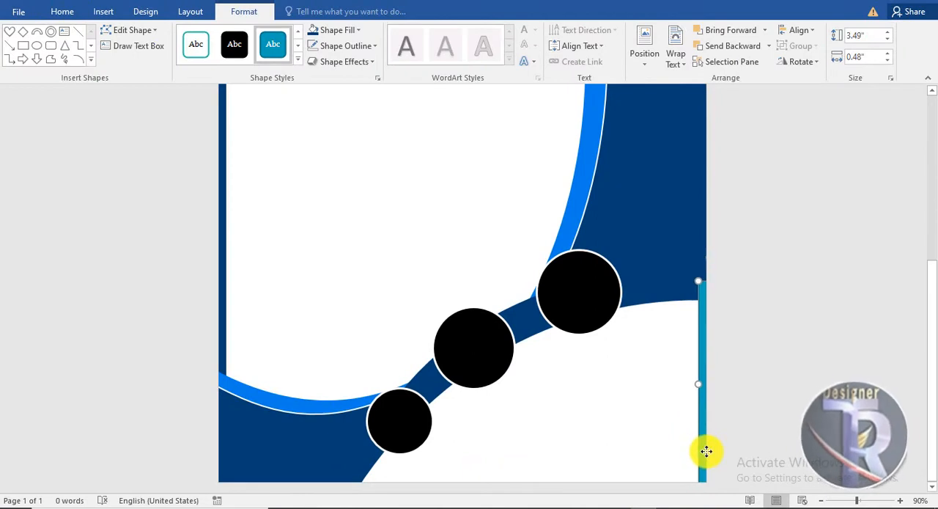
Fill the lower right-edge strip with the side panel's dark blue and remove its outline.
{"action": "left_click", "coordinate": [342, 31]}
{"action": "left_click", "coordinate": [339, 108]}
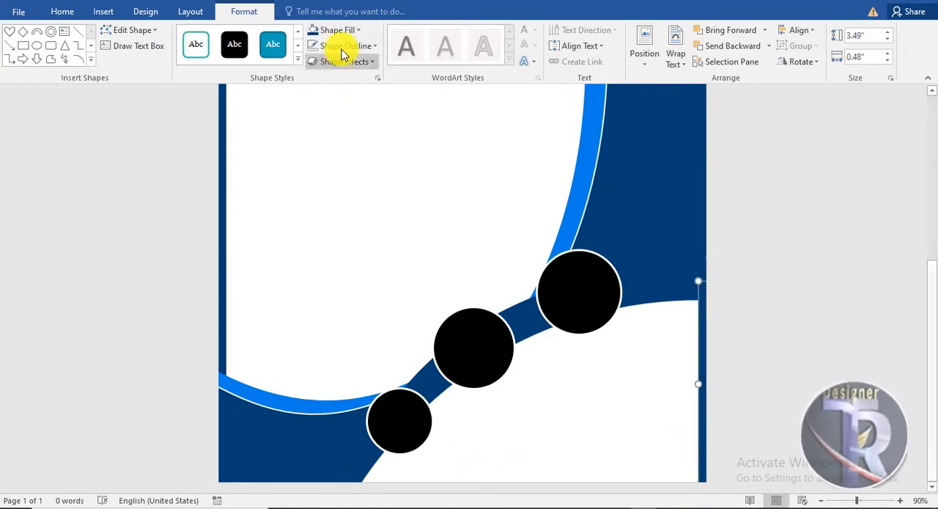
{"action": "left_click", "coordinate": [335, 45]}
{"action": "left_click", "coordinate": [346, 163]}
{"action": "scroll", "coordinate": [821, 293], "scroll_direction": "up", "scroll_amount": 3}
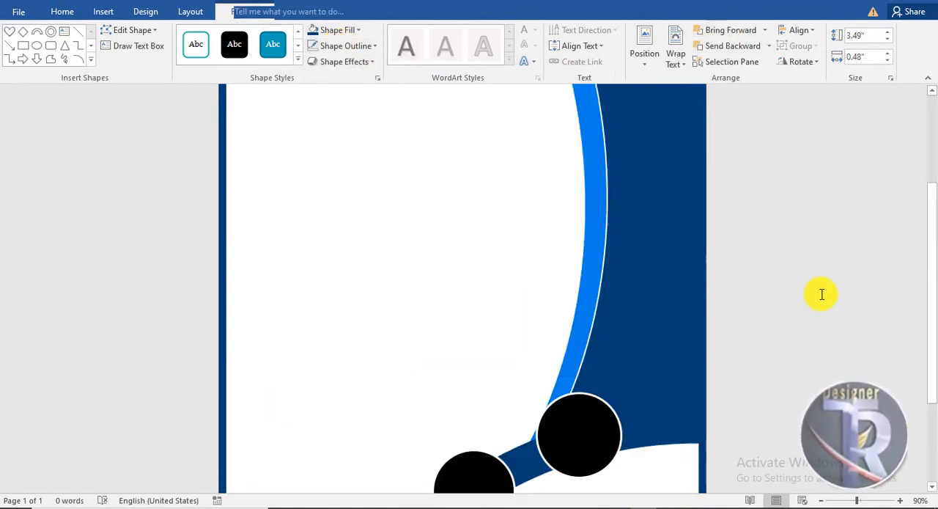
{"action": "left_click", "coordinate": [800, 250]}
Insert black WordArt reading "L" near the page top and place a copy beside it reading "OGO".
{"action": "scroll", "coordinate": [800, 249], "scroll_direction": "up", "scroll_amount": 5}
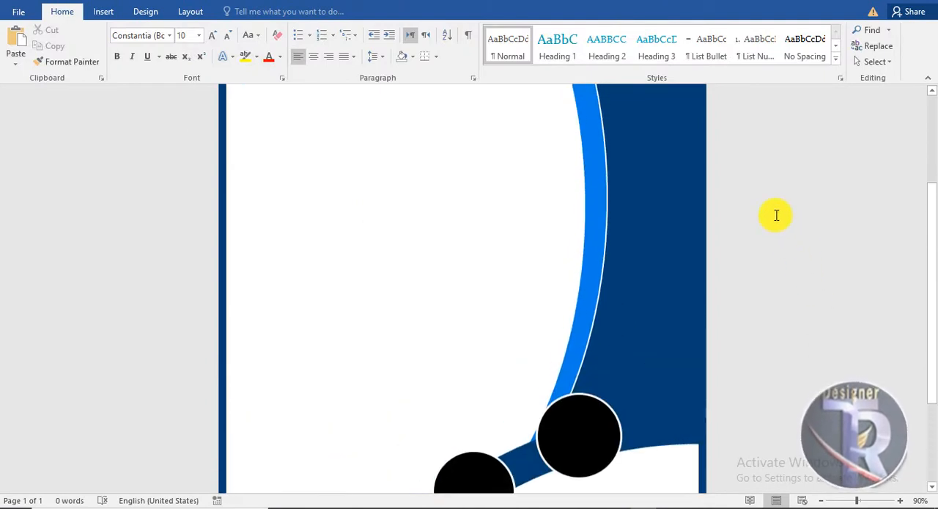
{"action": "left_click", "coordinate": [107, 12]}
{"action": "left_click", "coordinate": [695, 51]}
{"action": "left_click", "coordinate": [686, 77]}
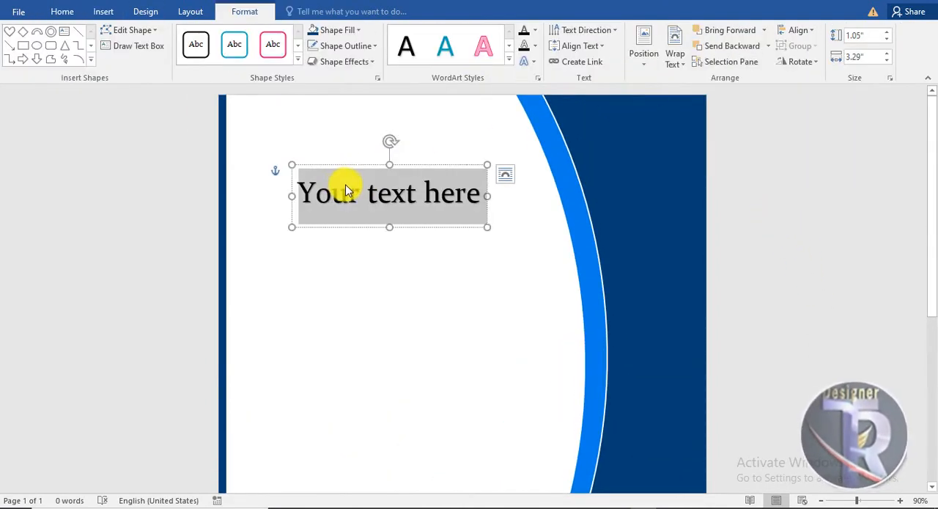
{"action": "type", "text": "l"}
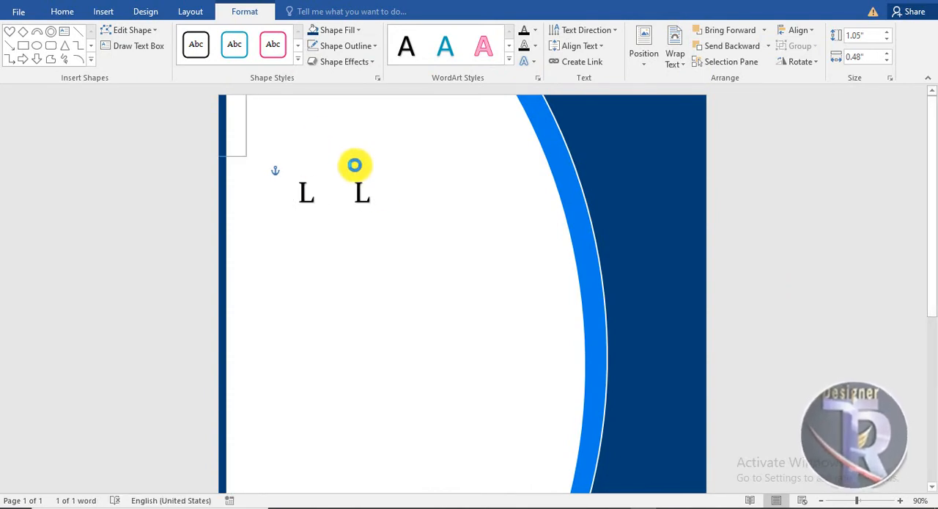
{"action": "left_click_drag", "start_coordinate": [355, 165], "coordinate": [333, 166]}
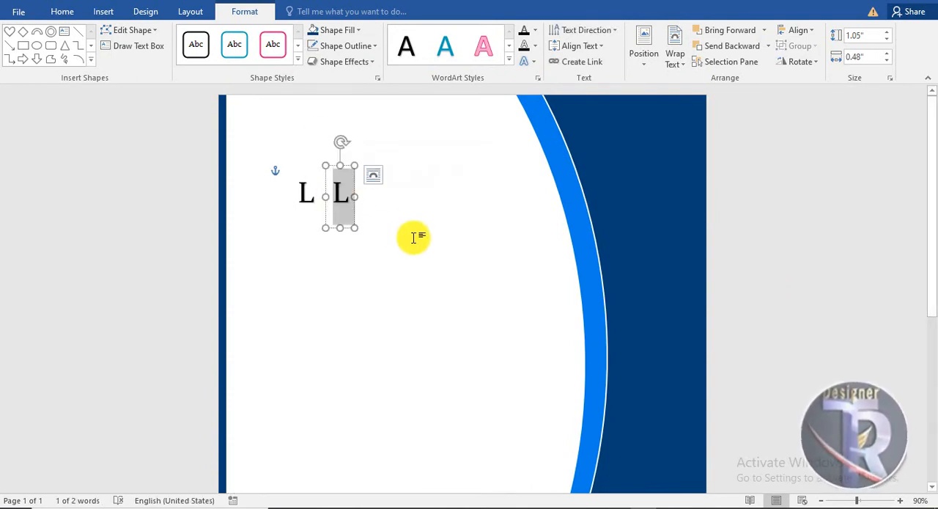
{"action": "type", "text": "GO"}
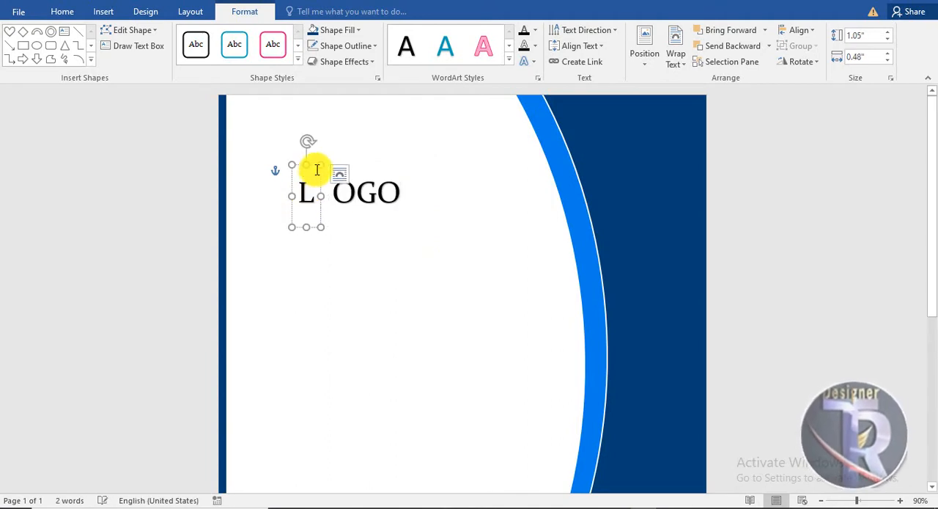
Set the "L" WordArt in Arial Black at 120 pt and move it to the page's upper-left corner.
{"action": "left_click", "coordinate": [63, 12]}
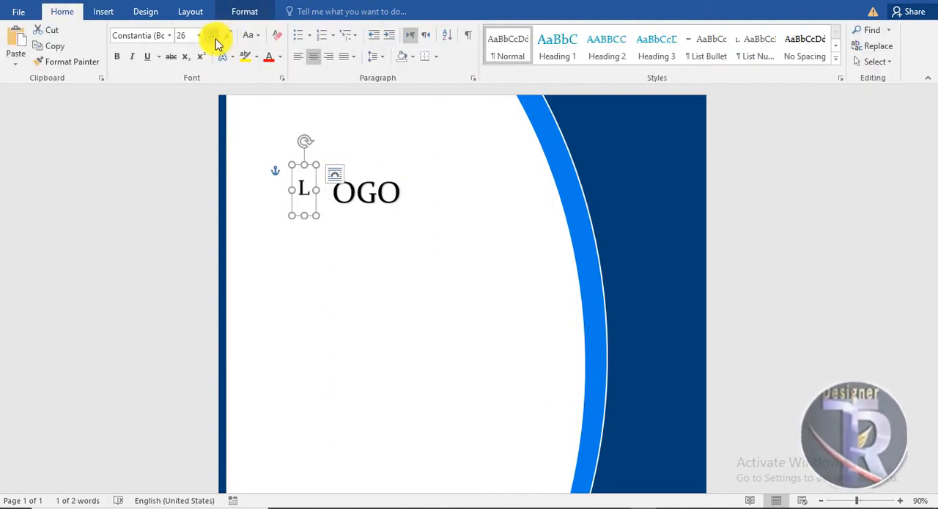
{"action": "left_click", "coordinate": [215, 38]}
{"action": "left_click", "coordinate": [215, 38]}
{"action": "left_click", "coordinate": [215, 39]}
{"action": "left_click", "coordinate": [214, 38]}
{"action": "left_click", "coordinate": [170, 36]}
{"action": "left_click", "coordinate": [181, 151]}
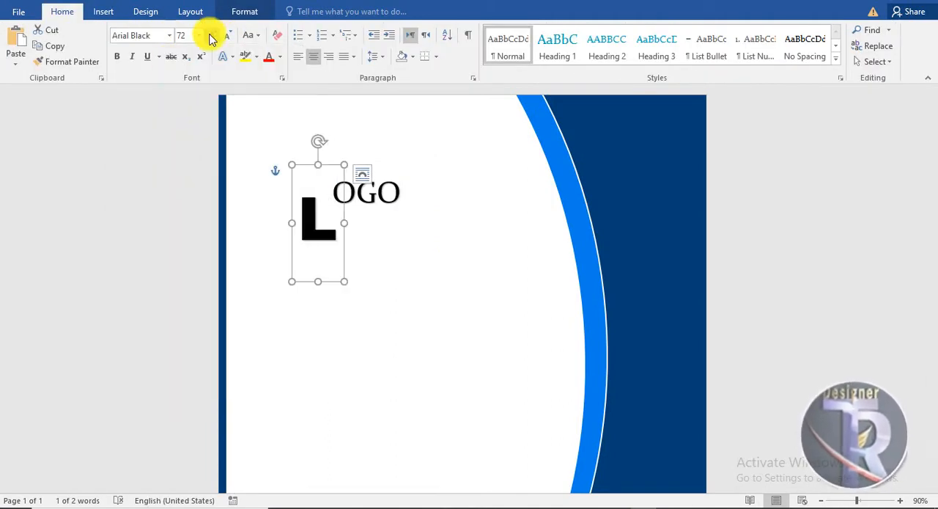
{"action": "left_click", "coordinate": [210, 37]}
{"action": "left_click", "coordinate": [210, 37]}
{"action": "left_click", "coordinate": [210, 37]}
{"action": "left_click", "coordinate": [210, 37]}
{"action": "left_click", "coordinate": [211, 36]}
{"action": "left_click_drag", "start_coordinate": [346, 163], "coordinate": [304, 64]}
{"action": "key", "text": "ctrl+z"}
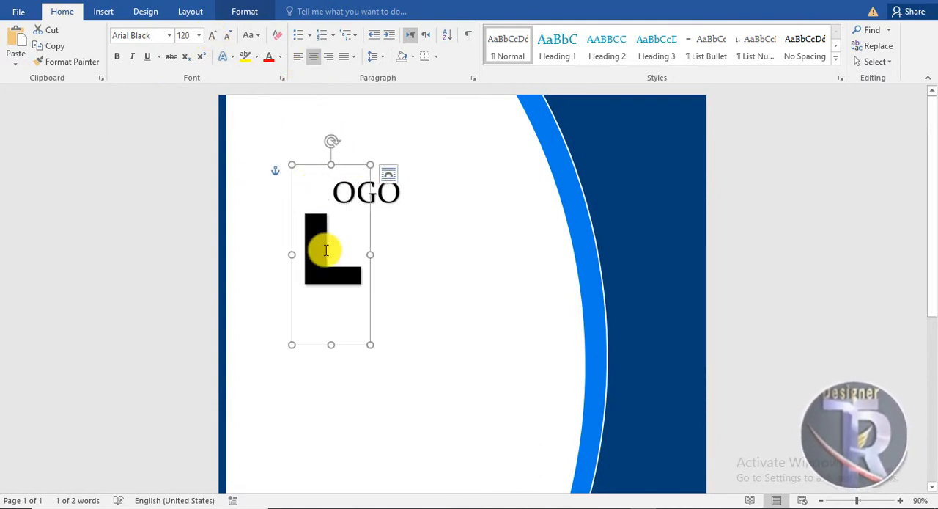
{"action": "left_click_drag", "start_coordinate": [332, 299], "coordinate": [309, 244]}
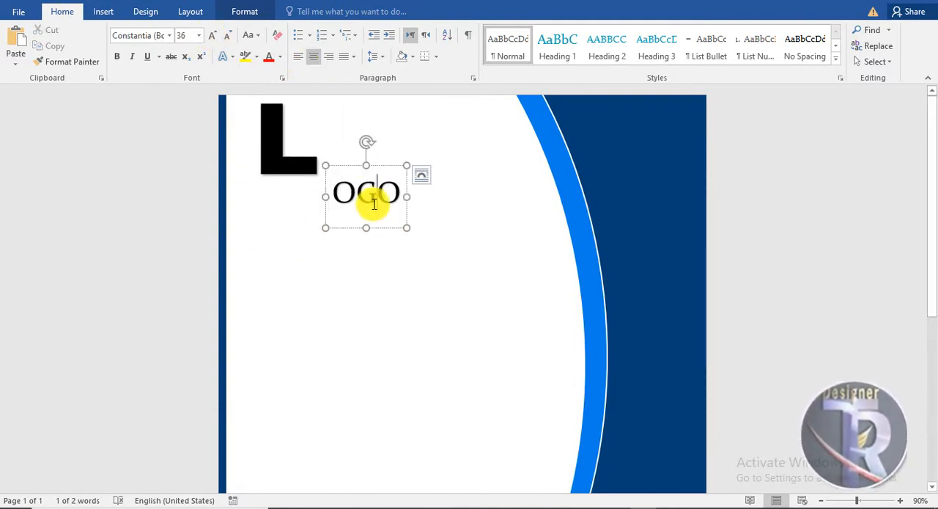
Set the "OGO" WordArt in Arial Black at 48 pt and align it beside the base of the large "L".
{"action": "left_click_drag", "start_coordinate": [379, 169], "coordinate": [377, 138]}
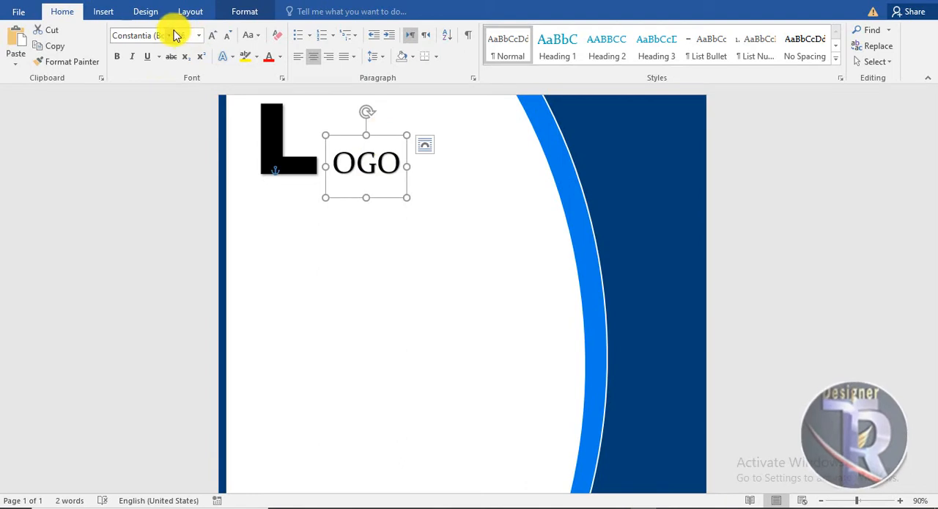
{"action": "left_click", "coordinate": [198, 35]}
{"action": "left_click", "coordinate": [184, 151]}
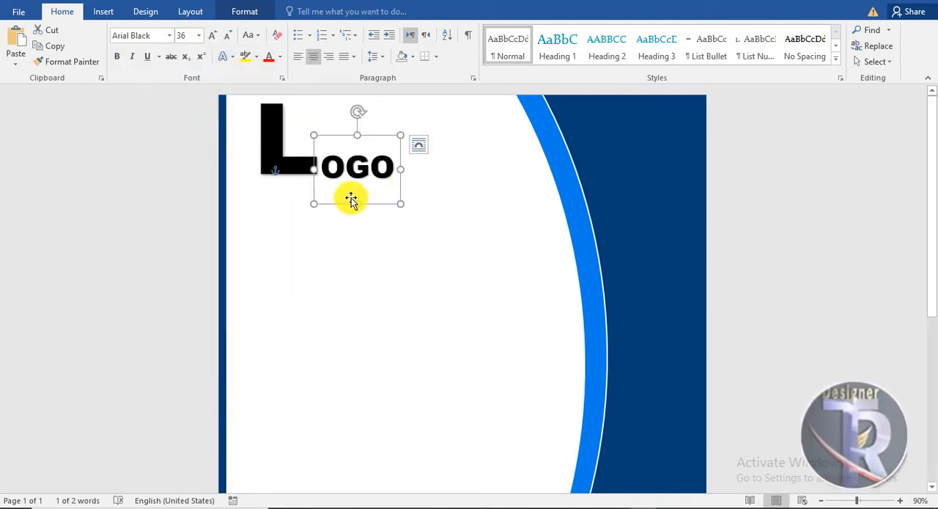
{"action": "left_click", "coordinate": [210, 36]}
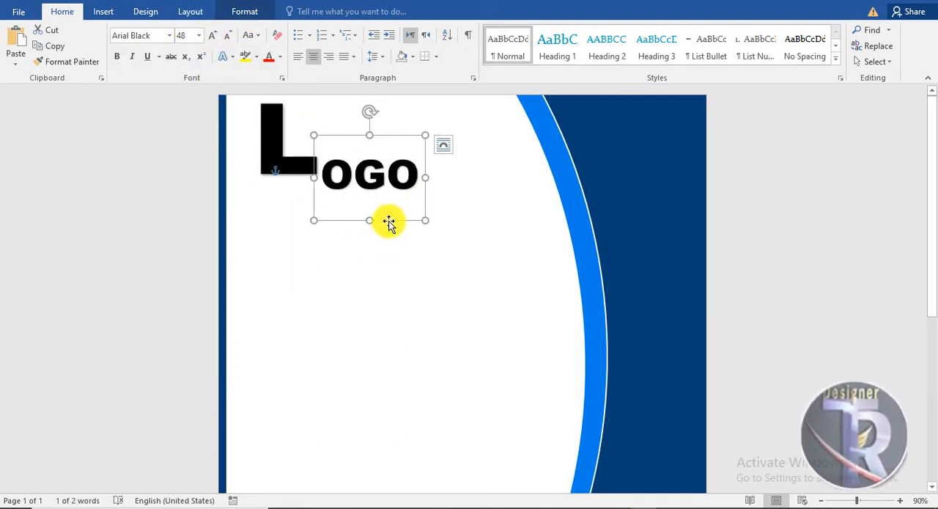
{"action": "left_click", "coordinate": [399, 265]}
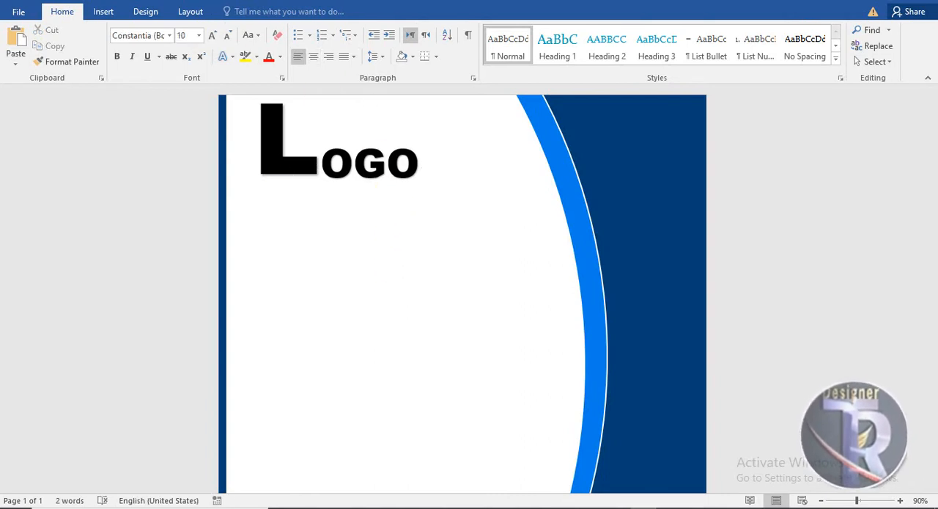
Change the "OGO" WordArt's text fill to the dark blue used on the side panel.
{"action": "left_click", "coordinate": [103, 11]}
{"action": "left_click", "coordinate": [354, 158]}
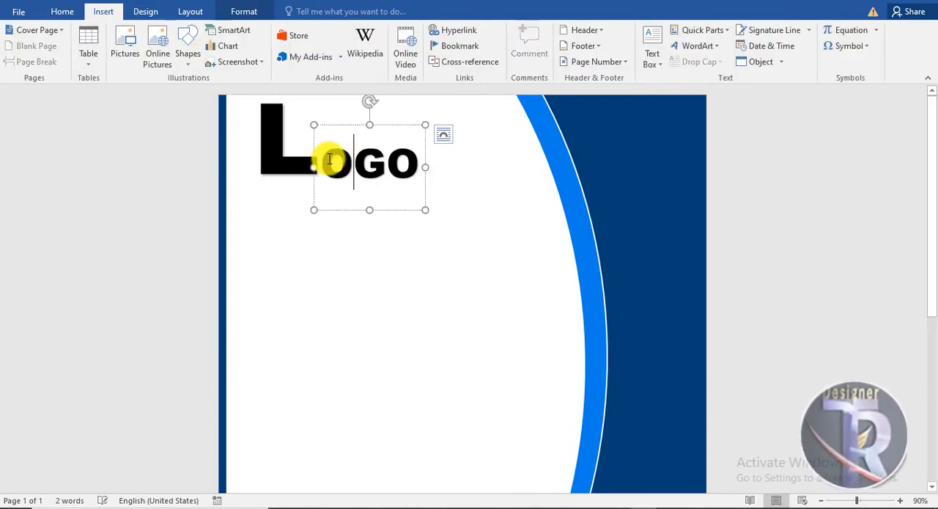
{"action": "left_click_drag", "start_coordinate": [330, 159], "coordinate": [408, 157]}
{"action": "left_click", "coordinate": [244, 11]}
{"action": "left_click", "coordinate": [535, 30]}
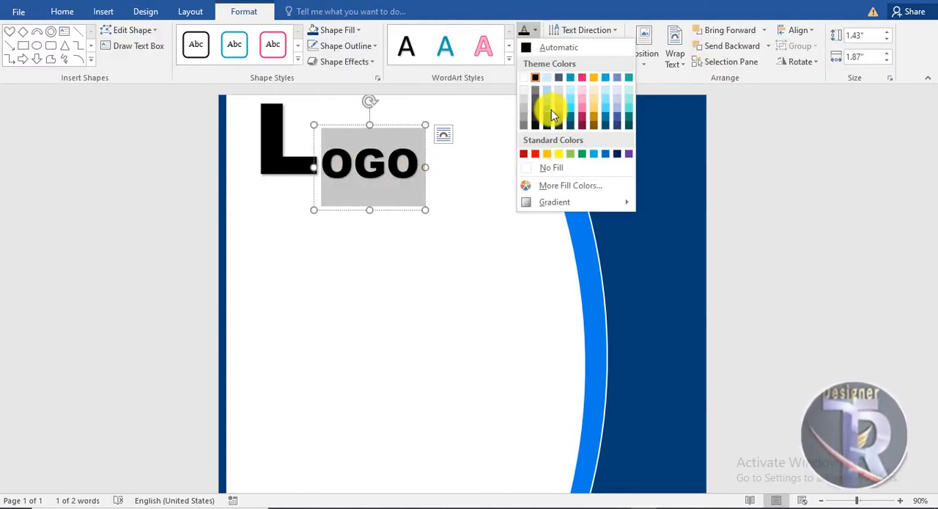
{"action": "left_click", "coordinate": [547, 118]}
Change the large "L" WordArt's text fill to the bright blue of the arc.
{"action": "left_click", "coordinate": [297, 163]}
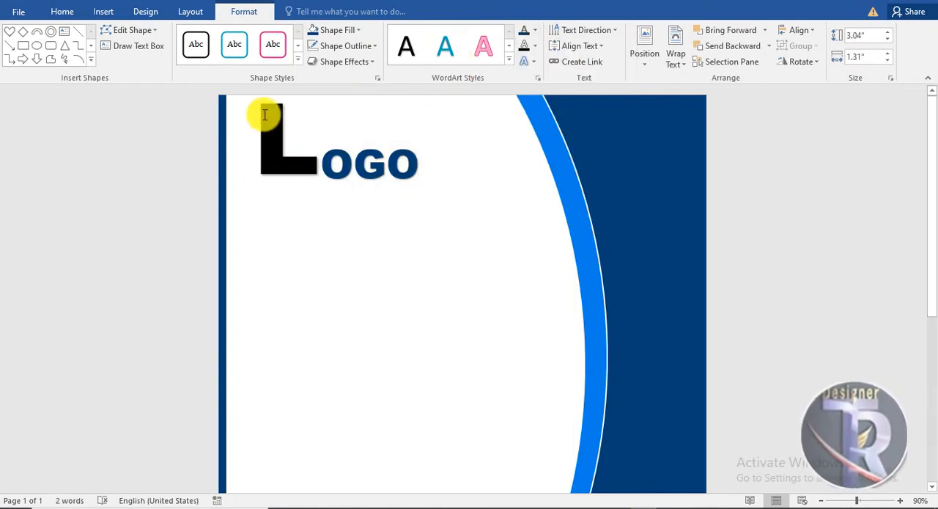
{"action": "left_click_drag", "start_coordinate": [302, 194], "coordinate": [241, 145]}
{"action": "left_click", "coordinate": [535, 30]}
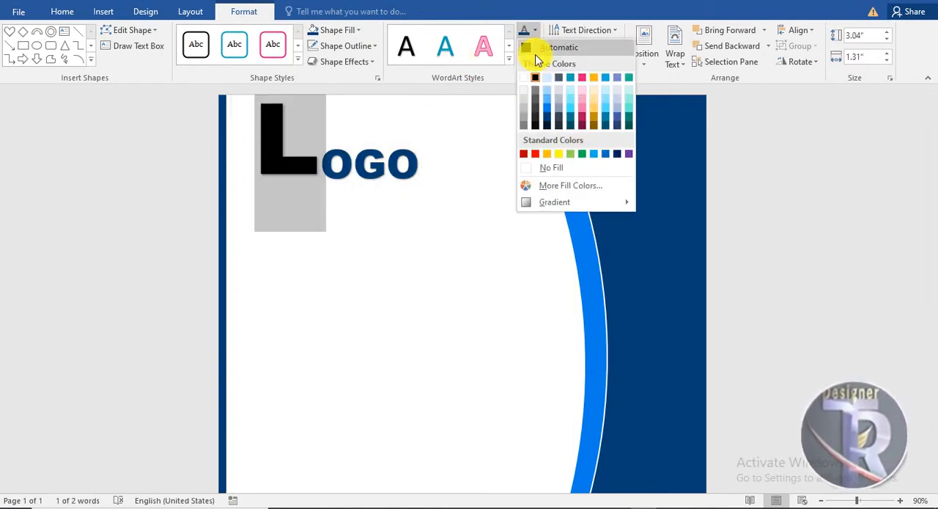
{"action": "left_click", "coordinate": [547, 112]}
{"action": "left_click", "coordinate": [457, 209]}
Draw a horizontal line about 2.65" long beneath the logo and shift it slightly lower.
{"action": "left_click", "coordinate": [103, 11]}
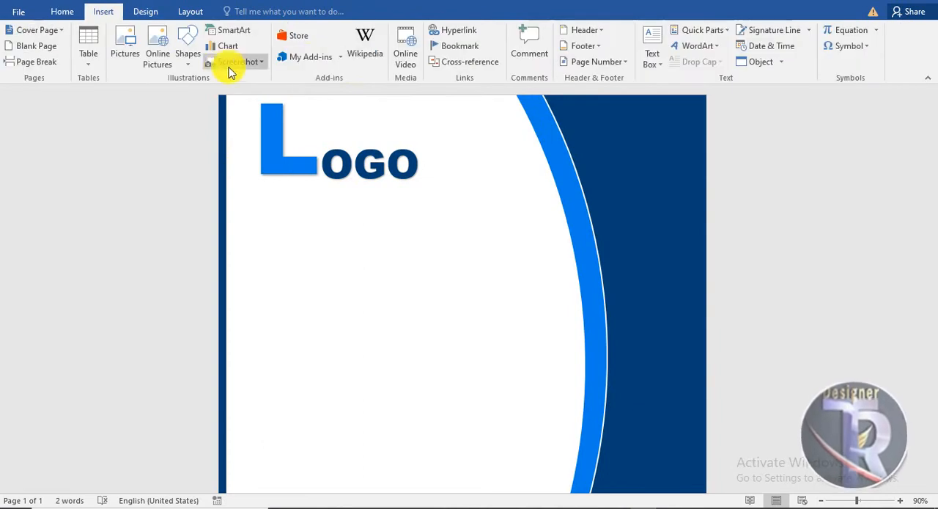
{"action": "left_click", "coordinate": [188, 53]}
{"action": "left_click", "coordinate": [239, 95]}
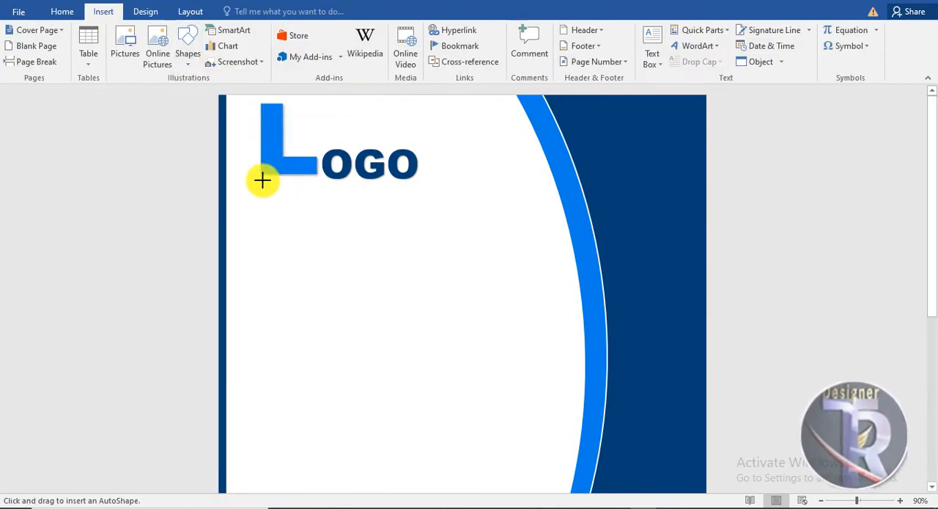
{"action": "left_click", "coordinate": [377, 182]}
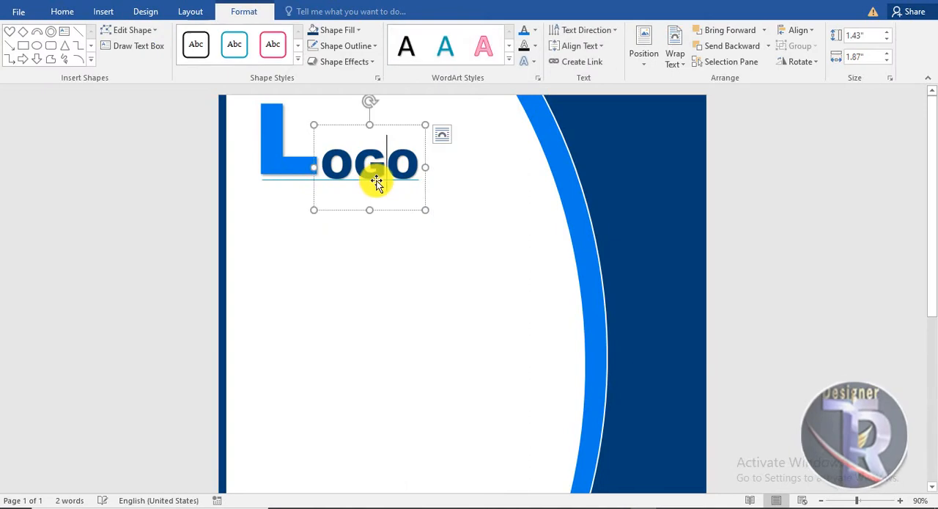
{"action": "left_click", "coordinate": [296, 183]}
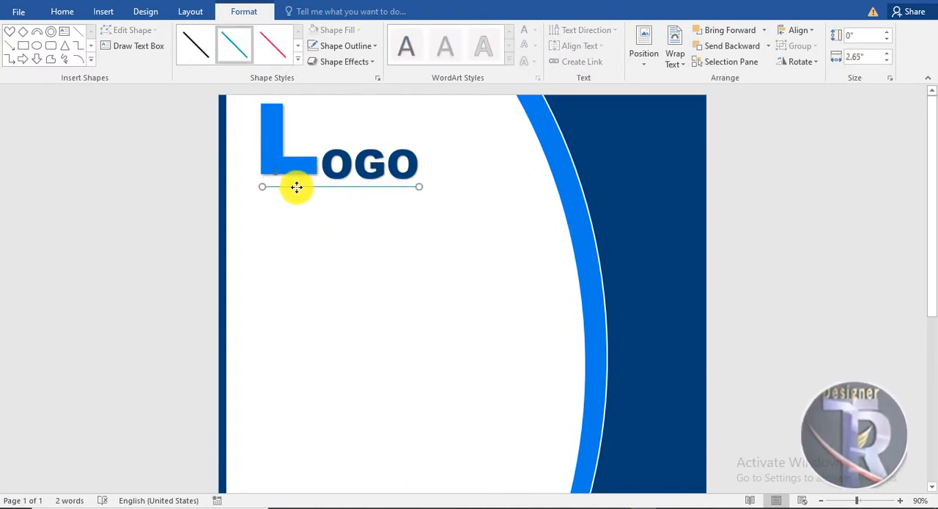
Make the line under the logo black with a heavier weight and diamond ends.
{"action": "left_click", "coordinate": [346, 46]}
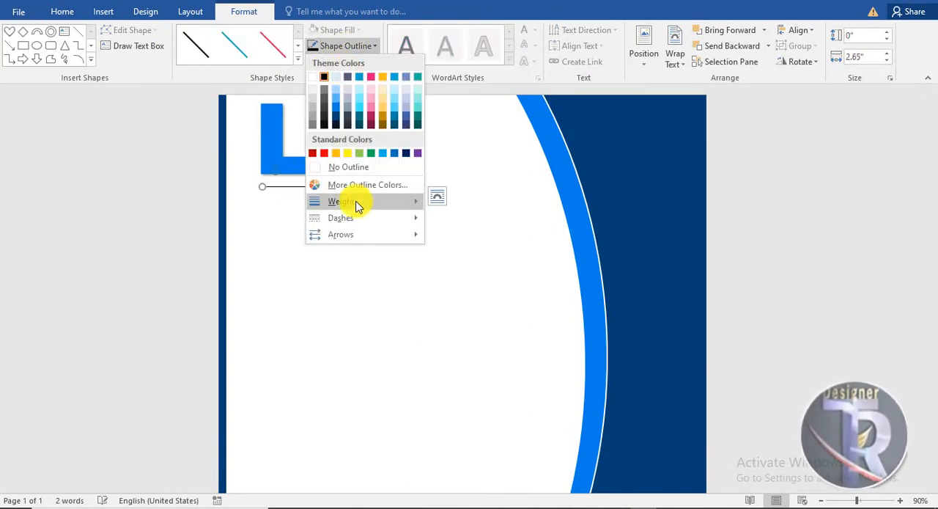
{"action": "left_click", "coordinate": [486, 293]}
{"action": "left_click", "coordinate": [360, 44]}
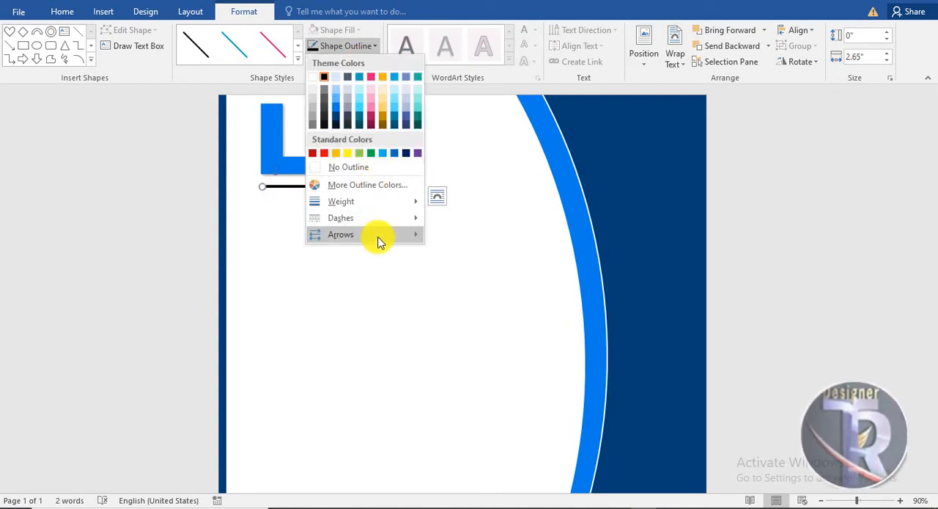
{"action": "mouse_move", "coordinate": [379, 235]}
{"action": "left_click", "coordinate": [456, 335]}
{"action": "left_click", "coordinate": [469, 260]}
Insert black WordArt reading "Business Name" just below the line under the logo.
{"action": "left_click", "coordinate": [110, 13]}
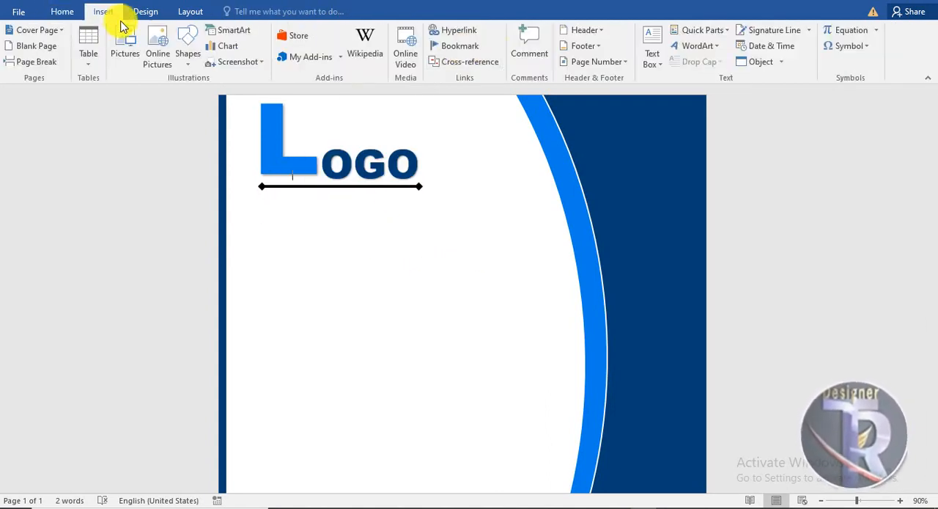
{"action": "left_click", "coordinate": [698, 46]}
{"action": "left_click", "coordinate": [685, 75]}
{"action": "left_click_drag", "start_coordinate": [414, 222], "coordinate": [243, 199]}
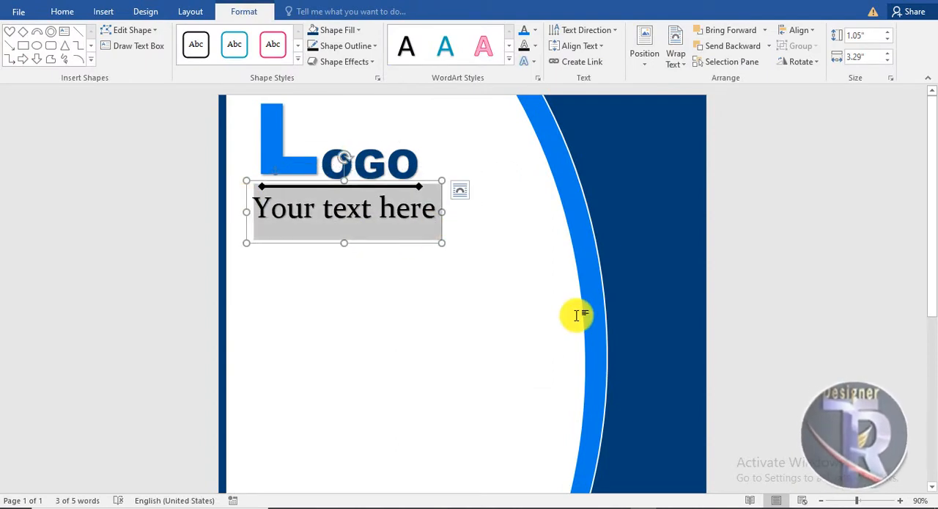
{"action": "type", "text": "b"}
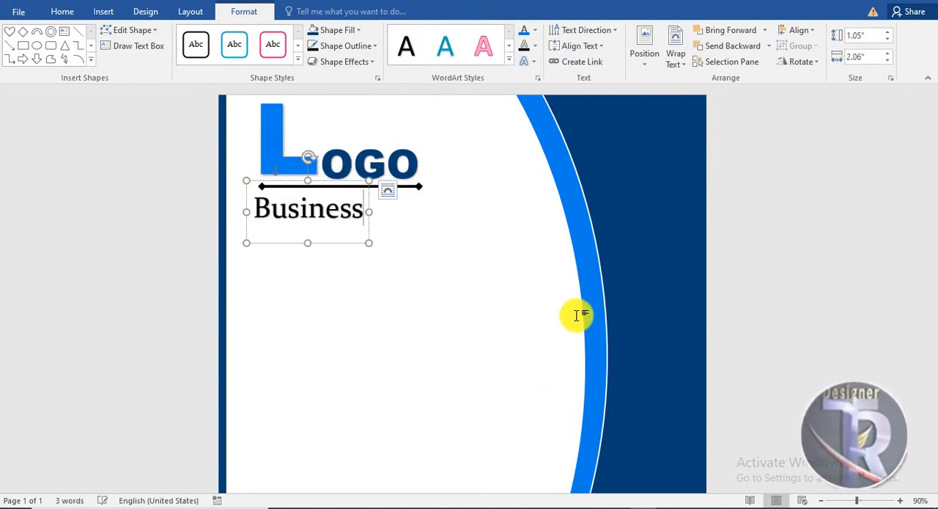
{"action": "type", "text": "usiness Name"}
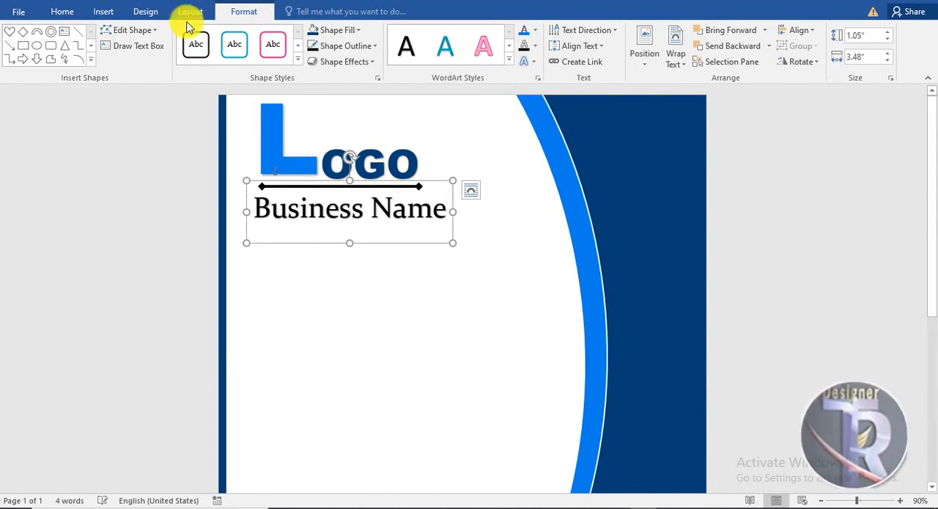
Reduce the "Business Name" WordArt to 26 pt and center it beneath the line.
{"action": "left_click", "coordinate": [63, 12]}
{"action": "left_click", "coordinate": [227, 35]}
{"action": "left_click", "coordinate": [228, 35]}
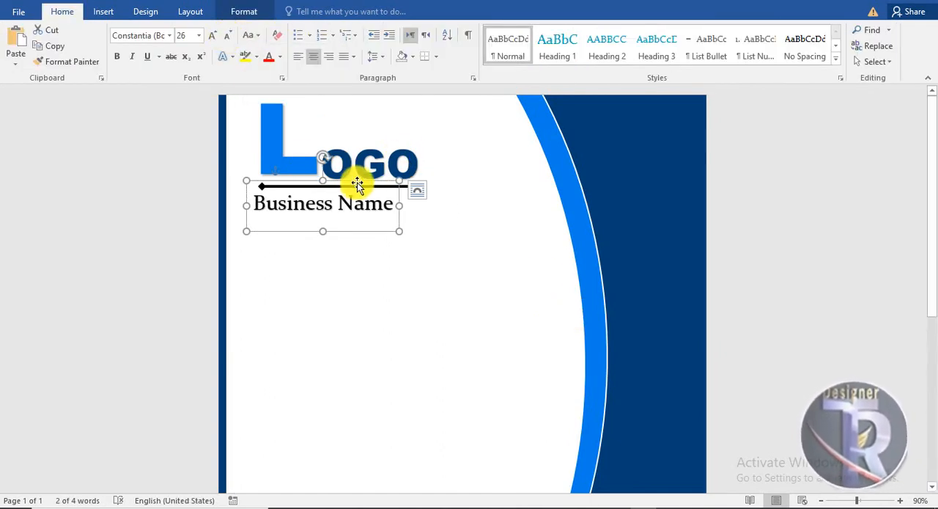
{"action": "left_click_drag", "start_coordinate": [357, 183], "coordinate": [378, 182]}
{"action": "left_click", "coordinate": [490, 316]}
Insert black WordArt near "Business Name" reading "Date:" followed by an underscore blank.
{"action": "scroll", "coordinate": [492, 323], "scroll_direction": "down", "scroll_amount": 4, "text": "ctrl"}
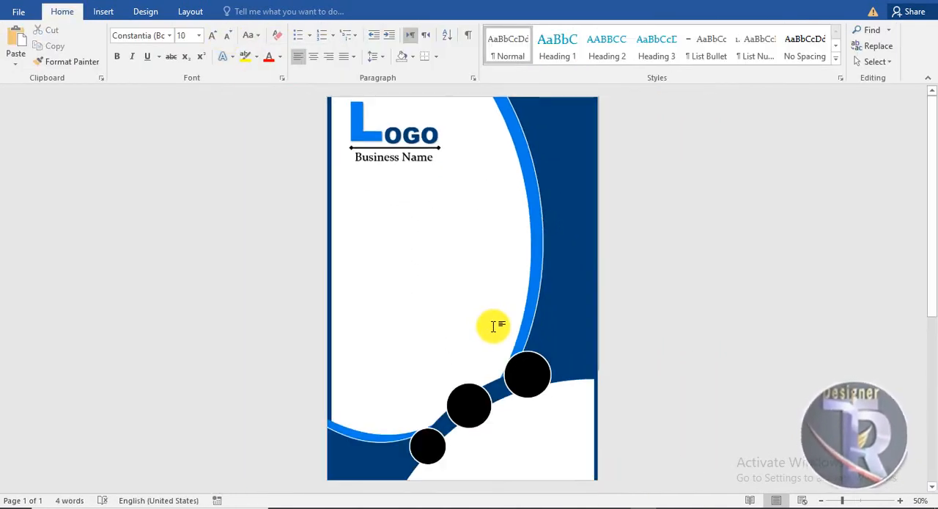
{"action": "scroll", "coordinate": [492, 323], "scroll_direction": "up", "scroll_amount": 4, "text": "ctrl"}
{"action": "left_click", "coordinate": [103, 12]}
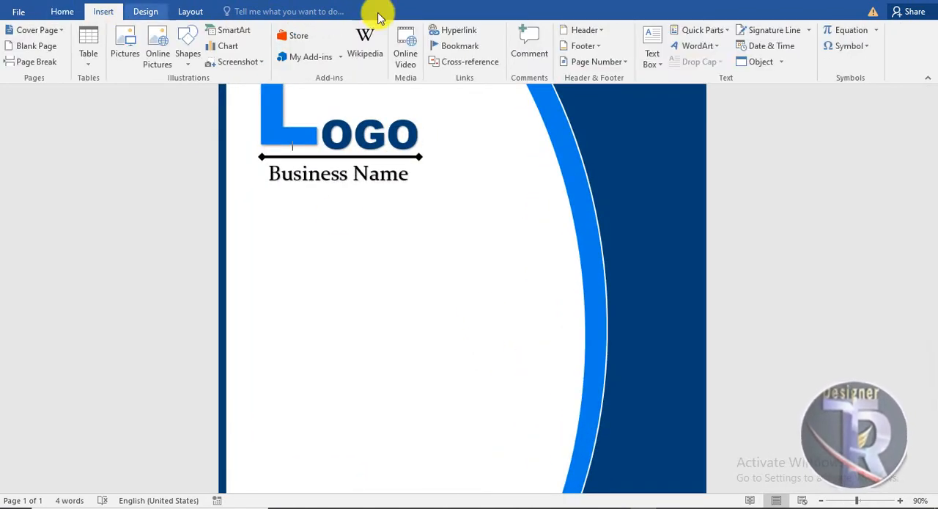
{"action": "left_click", "coordinate": [697, 46]}
{"action": "left_click", "coordinate": [685, 78]}
{"action": "left_click_drag", "start_coordinate": [420, 193], "coordinate": [501, 239]}
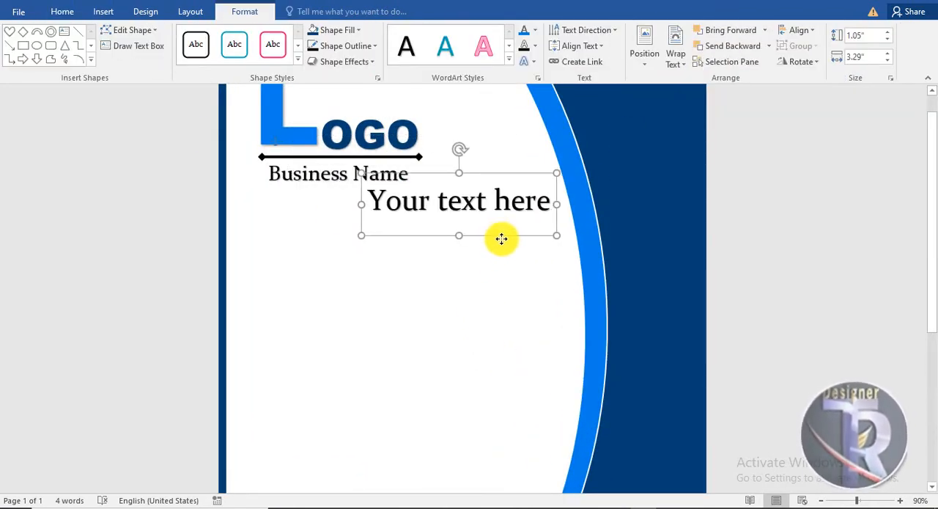
{"action": "type", "text": "Date:_______"}
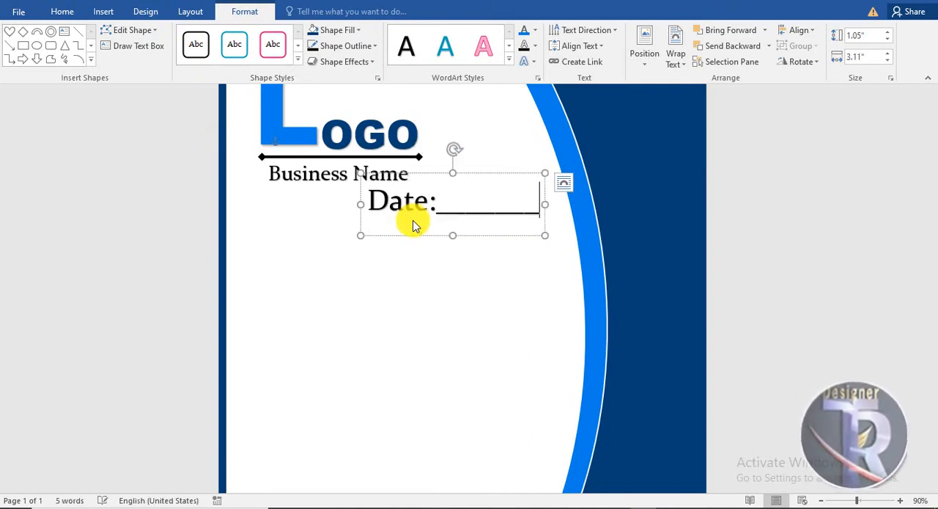
Reduce the "Date:" WordArt to 14 pt and move it below and right of "Business Name", near the arc.
{"action": "left_click", "coordinate": [62, 12]}
{"action": "left_click", "coordinate": [492, 174]}
{"action": "left_click", "coordinate": [231, 36]}
{"action": "left_click", "coordinate": [232, 36]}
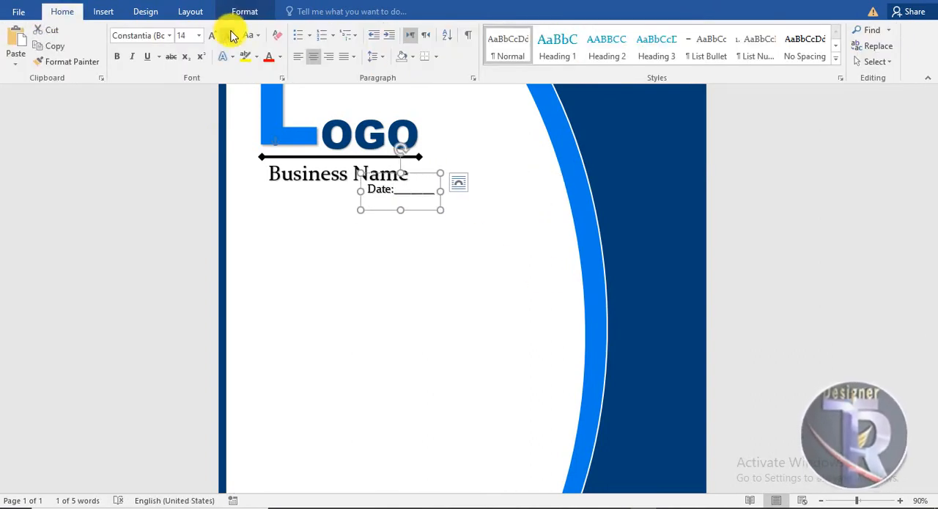
{"action": "left_click_drag", "start_coordinate": [440, 175], "coordinate": [531, 174]}
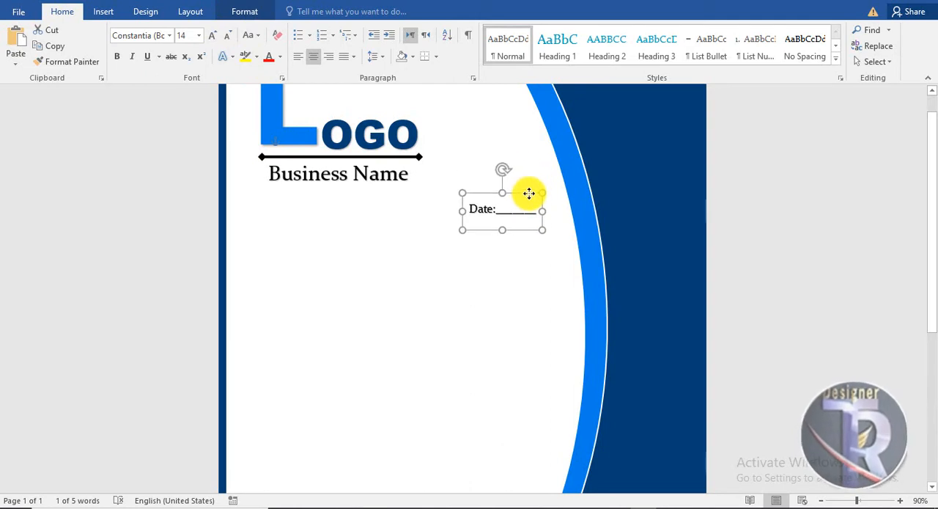
{"action": "left_click", "coordinate": [538, 203]}
Place a copy of the "Date:" WordArt directly below it and change its label to "Ref:".
{"action": "left_click", "coordinate": [508, 226], "text": "shift"}
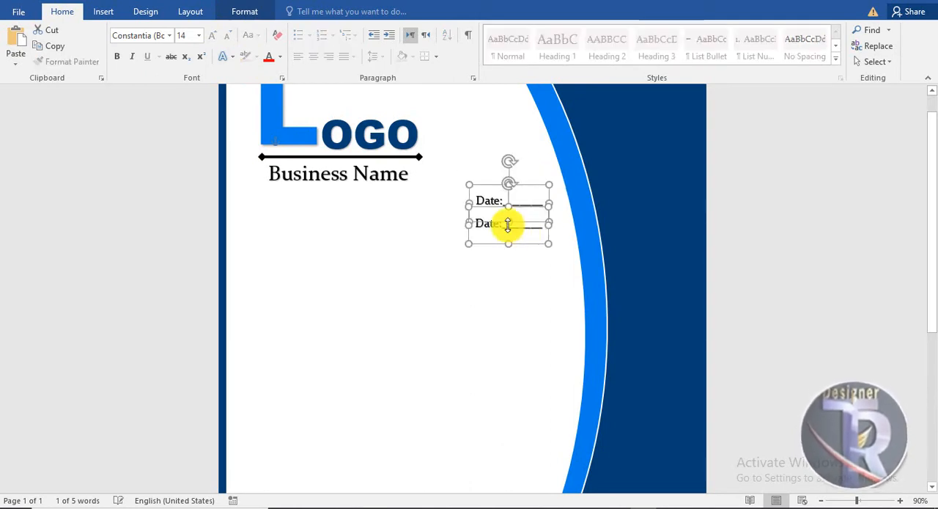
{"action": "left_click", "coordinate": [498, 225]}
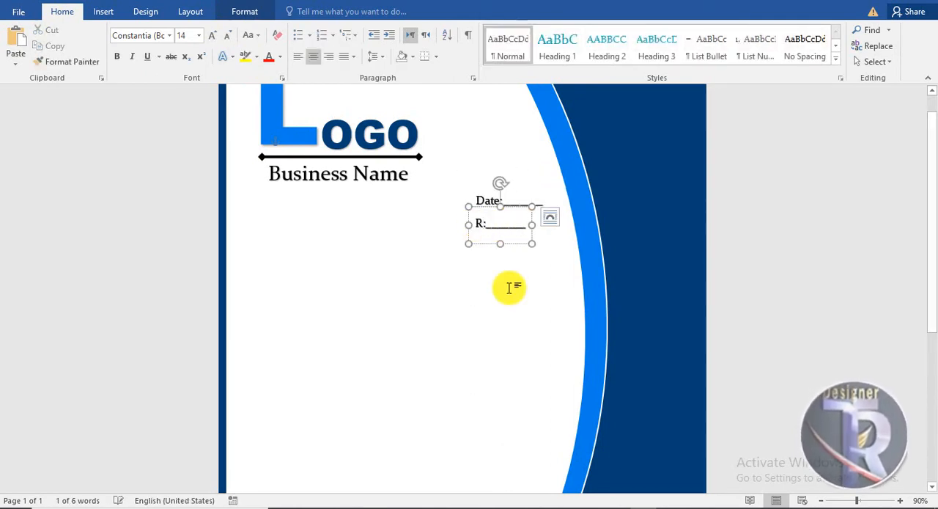
{"action": "type", "text": "Ref:"}
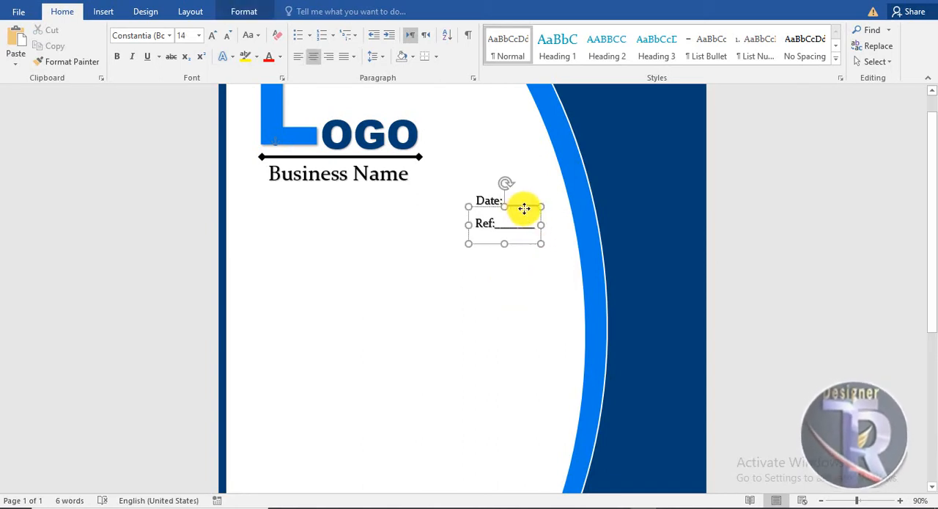
Lengthen the "Ref:" blank by one underscore and align the WordArt under the "Date:" line.
{"action": "left_click_drag", "start_coordinate": [525, 209], "coordinate": [528, 208]}
{"action": "left_click", "coordinate": [532, 306]}
{"action": "left_click", "coordinate": [540, 224]}
{"action": "type", "text": "_"}
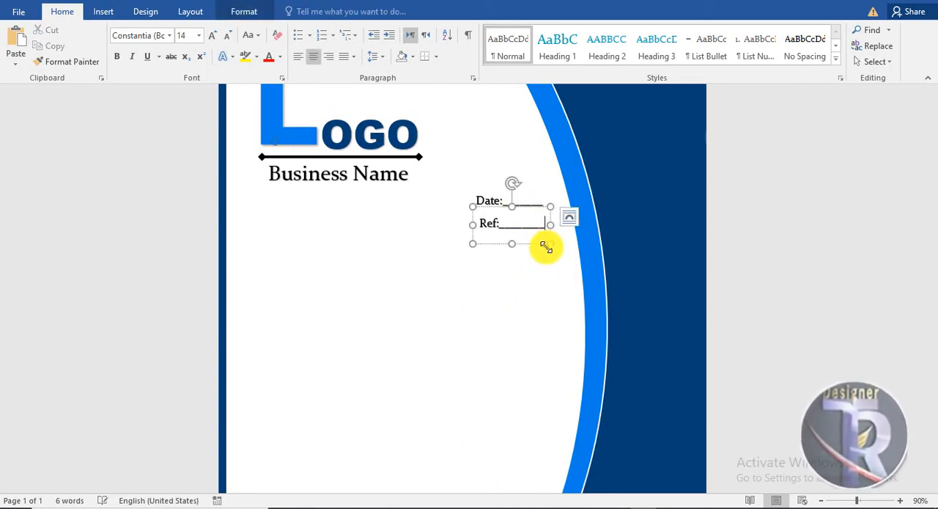
{"action": "left_click", "coordinate": [566, 291]}
{"action": "left_click", "coordinate": [527, 224]}
{"action": "left_click_drag", "start_coordinate": [496, 207], "coordinate": [493, 207]}
{"action": "left_click", "coordinate": [518, 302]}
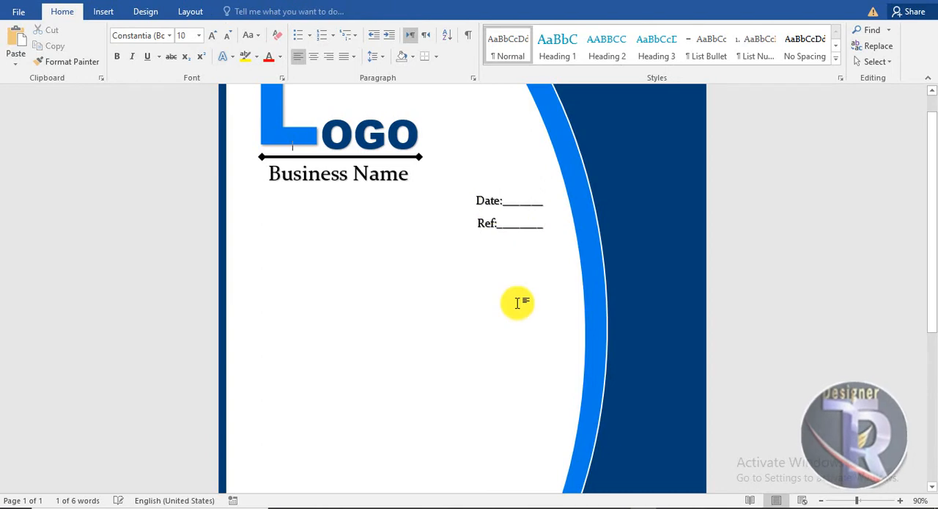
Draw a text box about 5.19" wide and 4.72" high in the white area below the date and reference lines.
{"action": "scroll", "coordinate": [404, 285], "scroll_direction": "up", "scroll_amount": 1}
{"action": "scroll", "coordinate": [396, 280], "scroll_direction": "down", "scroll_amount": 5}
{"action": "scroll", "coordinate": [372, 267], "scroll_direction": "up", "scroll_amount": 1}
{"action": "left_click", "coordinate": [103, 12]}
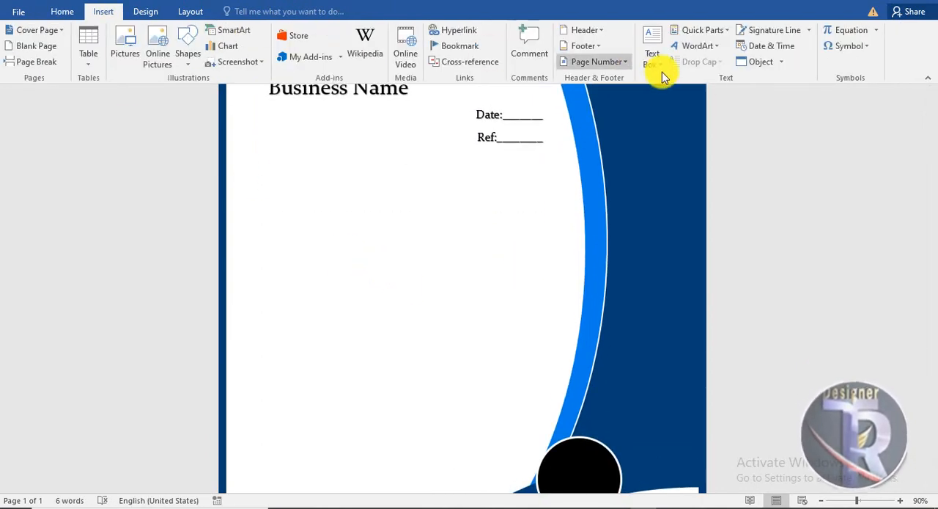
{"action": "left_click", "coordinate": [659, 64]}
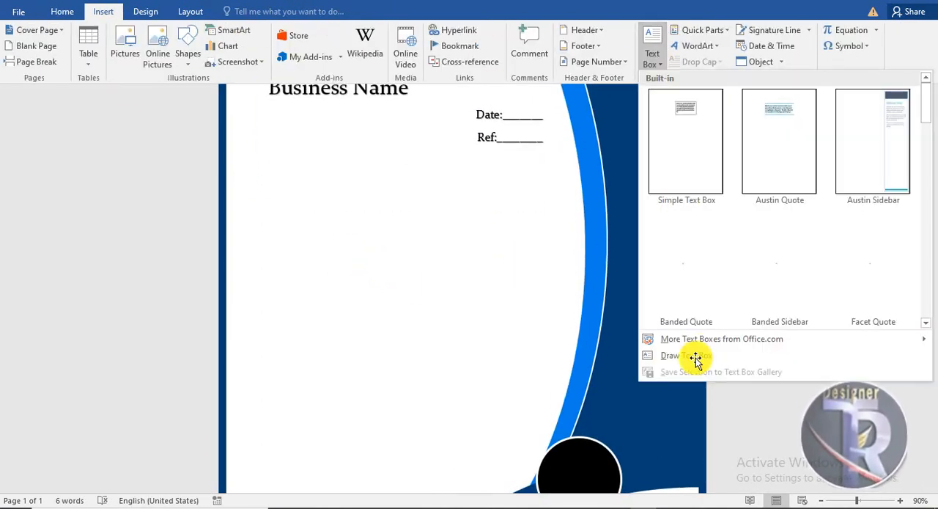
{"action": "left_click", "coordinate": [697, 356]}
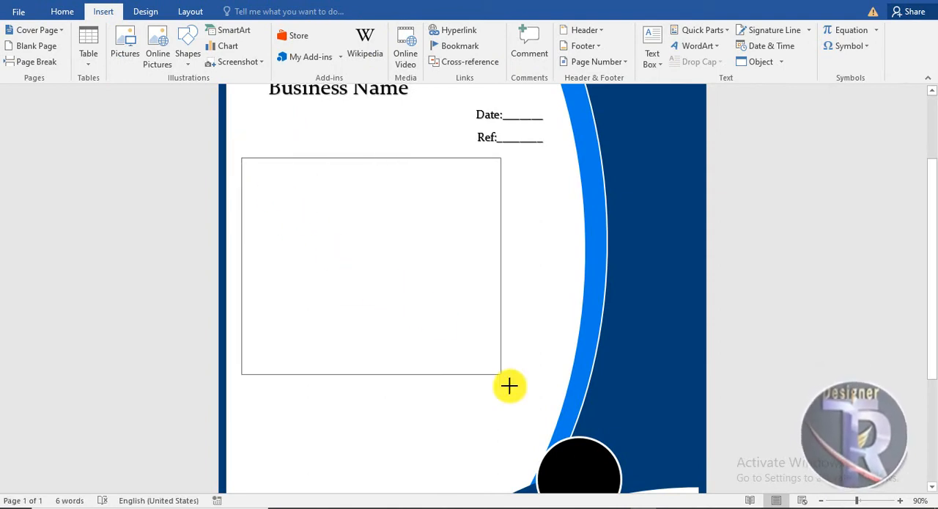
{"action": "left_click_drag", "start_coordinate": [546, 436], "coordinate": [549, 437]}
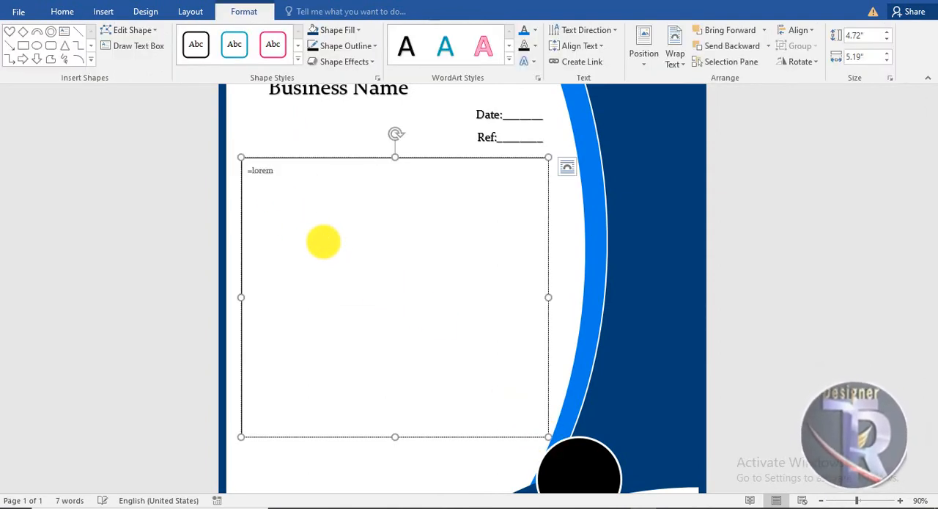
Fill the text box with placeholder text using =lorem(7) and remove its outline.
{"action": "type", "text": "=lorem(7"}
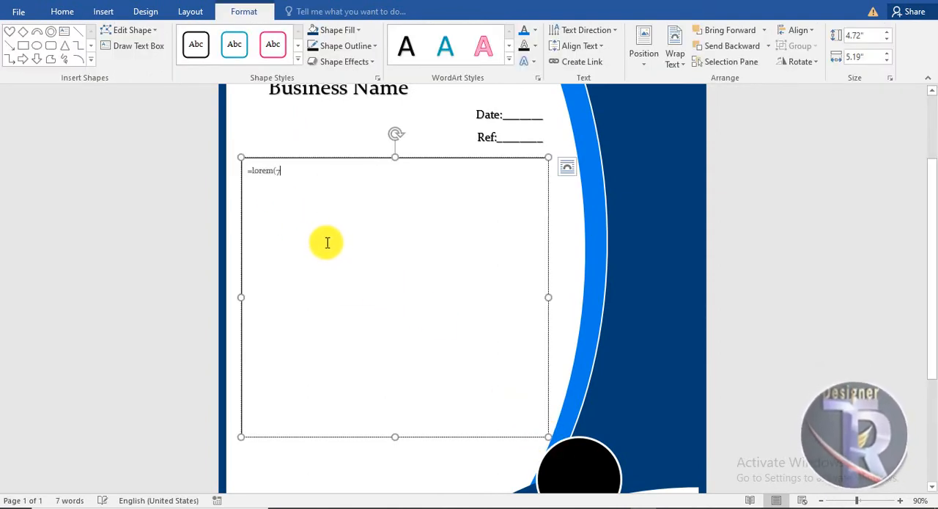
{"action": "type", "text": ")"}
{"action": "key", "text": "Return"}
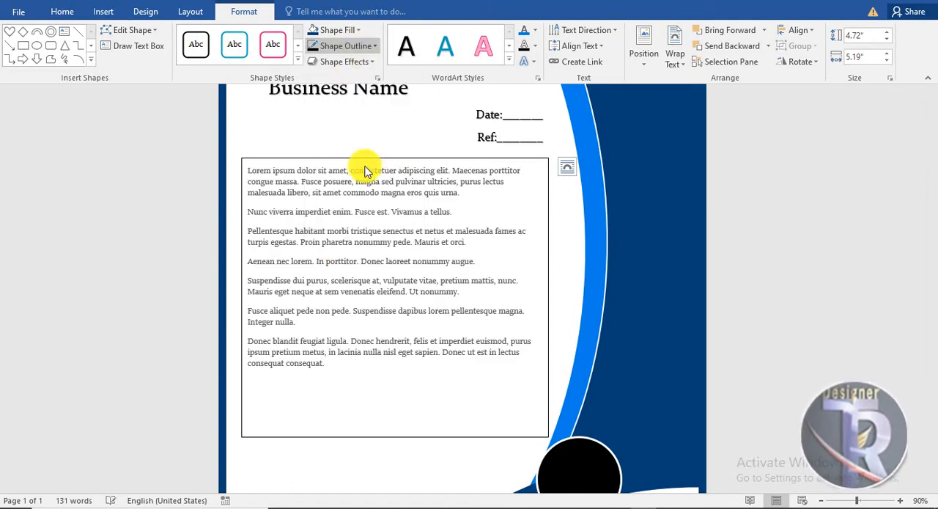
{"action": "left_click", "coordinate": [359, 49]}
{"action": "left_click", "coordinate": [345, 168]}
Set the body text to 12 pt, widen its text box toward the arc, and justify the paragraphs.
{"action": "left_click", "coordinate": [66, 11]}
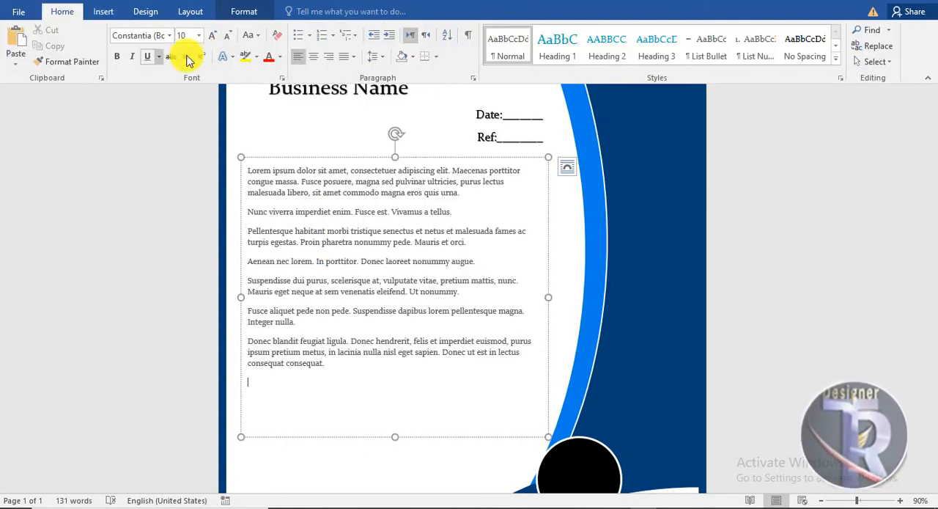
{"action": "left_click", "coordinate": [300, 158]}
{"action": "left_click", "coordinate": [212, 35]}
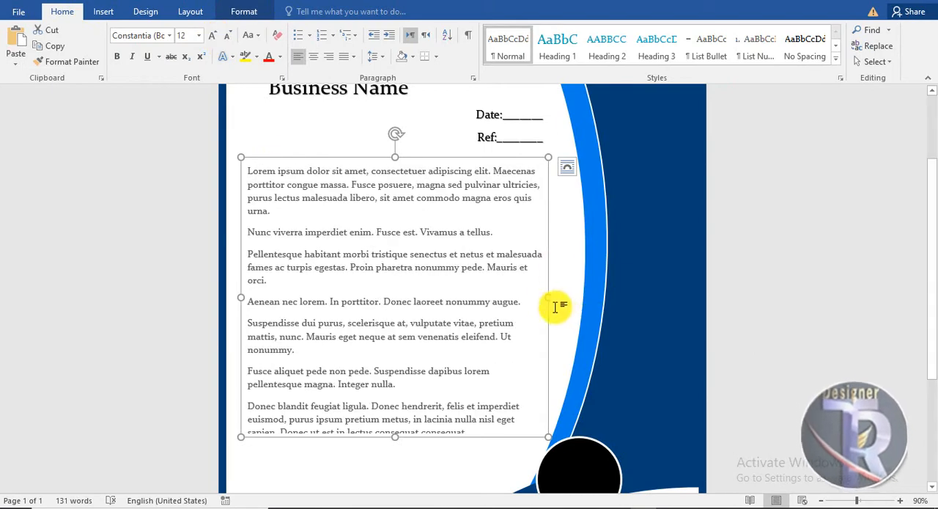
{"action": "left_click_drag", "start_coordinate": [548, 297], "coordinate": [570, 301]}
{"action": "left_click", "coordinate": [353, 57]}
{"action": "left_click", "coordinate": [362, 77]}
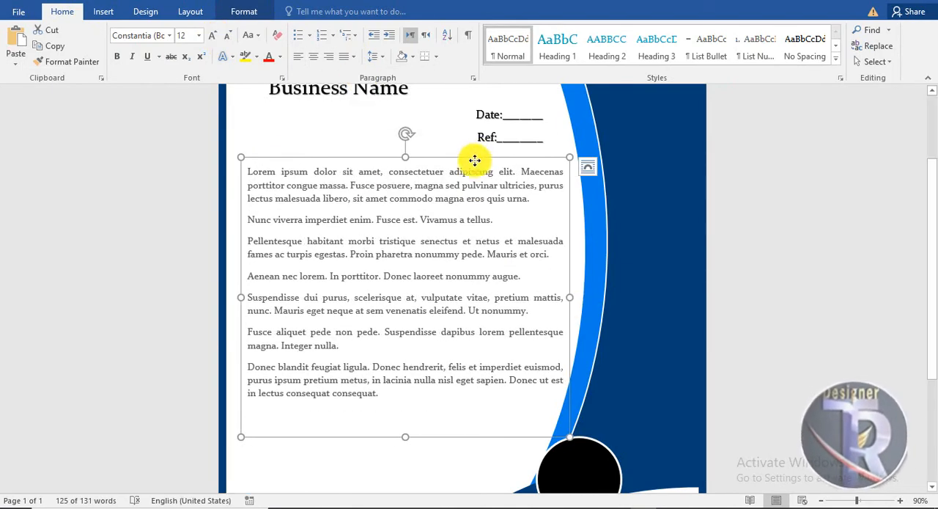
Move the body text box slightly farther below the reference line and colour its text black.
{"action": "left_click_drag", "start_coordinate": [476, 160], "coordinate": [467, 178]}
{"action": "left_click", "coordinate": [280, 56]}
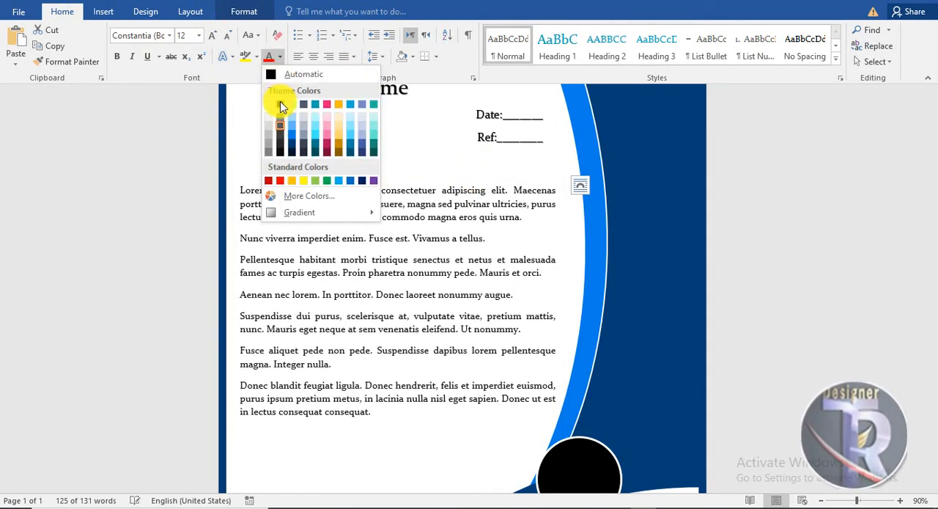
{"action": "left_click", "coordinate": [281, 103]}
{"action": "left_click", "coordinate": [779, 231]}
Insert the "signature" picture from the Desktop and set its text wrapping to In Front of Text.
{"action": "scroll", "coordinate": [748, 240], "scroll_direction": "down", "scroll_amount": 3}
{"action": "scroll", "coordinate": [747, 240], "scroll_direction": "up", "scroll_amount": 3}
{"action": "left_click_drag", "start_coordinate": [935, 258], "coordinate": [936, 367]}
{"action": "left_click", "coordinate": [103, 11]}
{"action": "left_click", "coordinate": [121, 41]}
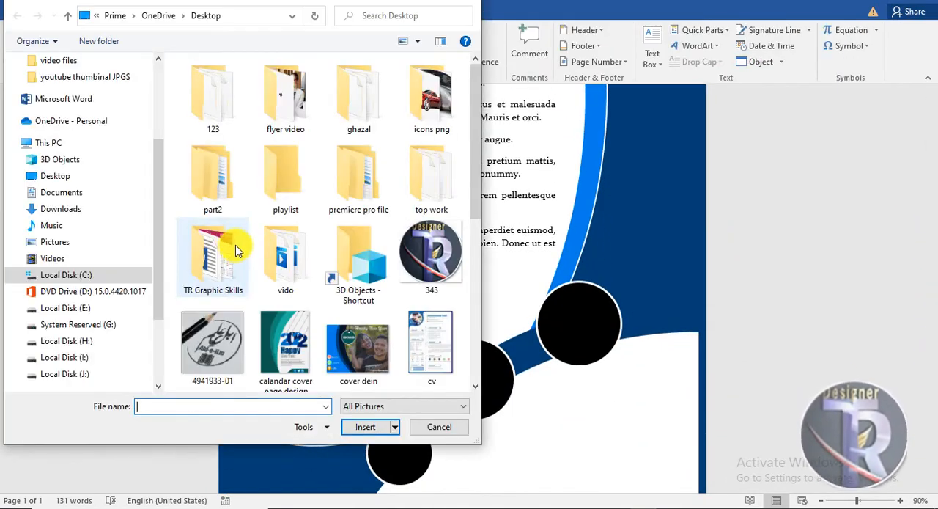
{"action": "left_click", "coordinate": [71, 175]}
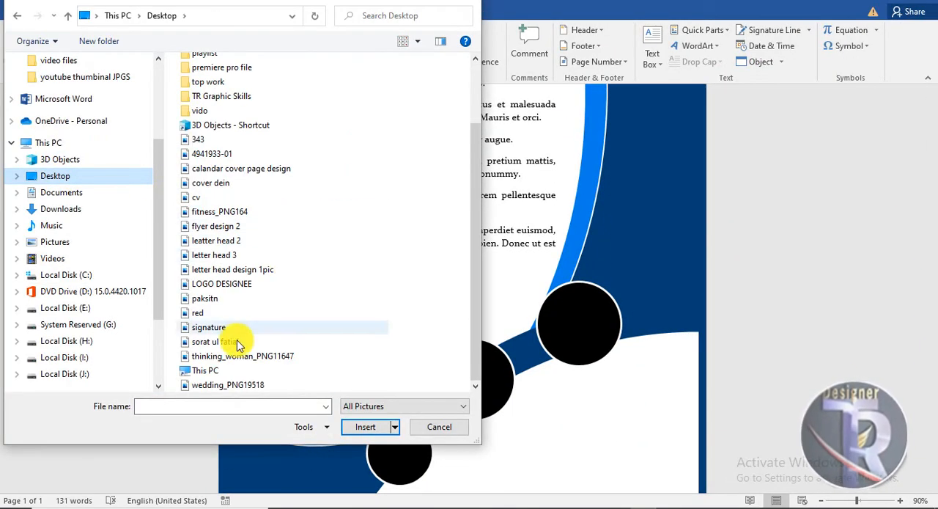
{"action": "double_click", "coordinate": [220, 328]}
{"action": "left_click", "coordinate": [640, 59]}
{"action": "left_click", "coordinate": [649, 178]}
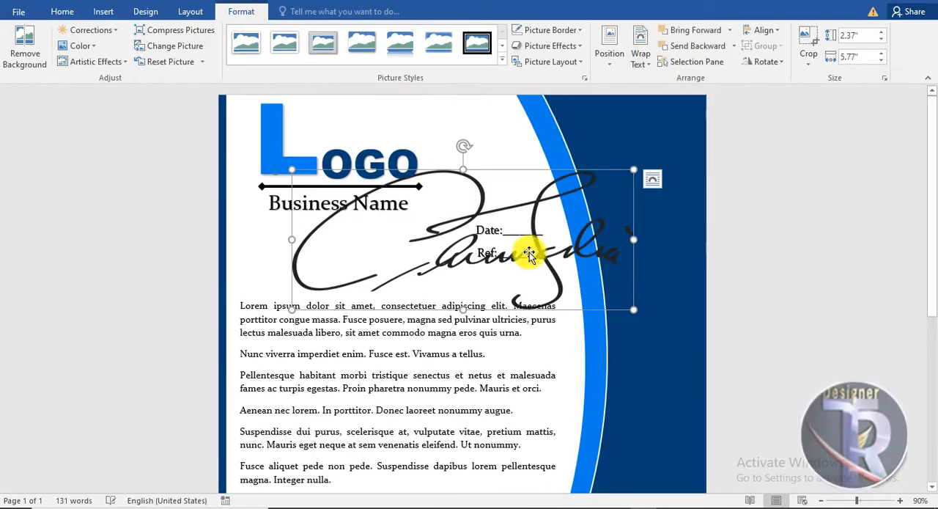
Shrink the signature picture and place it in the white space just below the last body paragraph.
{"action": "left_click_drag", "start_coordinate": [529, 254], "coordinate": [493, 365]}
{"action": "scroll", "coordinate": [506, 329], "scroll_direction": "down", "scroll_amount": 5}
{"action": "left_click_drag", "start_coordinate": [520, 146], "coordinate": [526, 310]}
{"action": "left_click_drag", "start_coordinate": [603, 184], "coordinate": [391, 295]}
{"action": "left_click_drag", "start_coordinate": [367, 307], "coordinate": [351, 341]}
{"action": "left_click", "coordinate": [489, 418]}
{"action": "scroll", "coordinate": [488, 325], "scroll_direction": "up", "scroll_amount": 5}
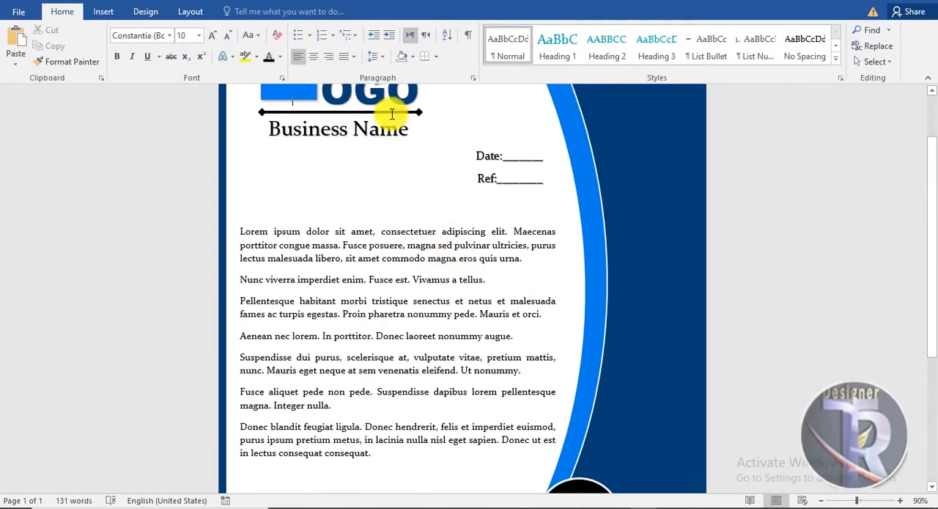
{"action": "left_click", "coordinate": [416, 115]}
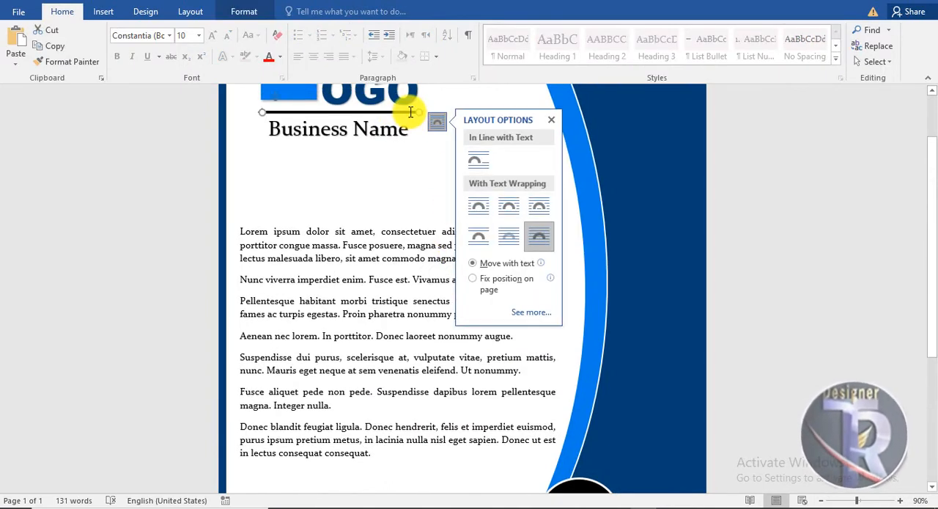
{"action": "left_click", "coordinate": [413, 193]}
Draw a horizontal line about 2.21" wide beneath the signature.
{"action": "scroll", "coordinate": [413, 193], "scroll_direction": "down", "scroll_amount": 5}
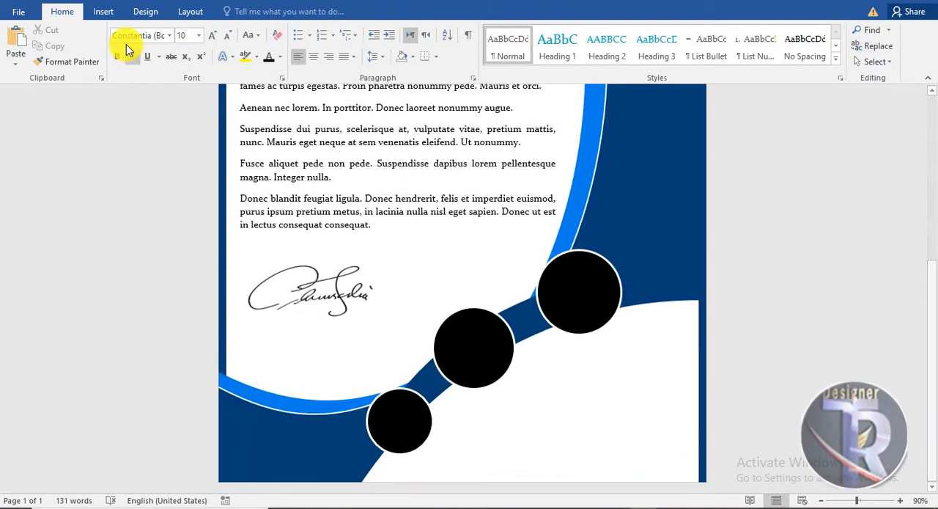
{"action": "left_click", "coordinate": [103, 11]}
{"action": "left_click", "coordinate": [187, 53]}
{"action": "left_click", "coordinate": [196, 192]}
{"action": "left_click_drag", "start_coordinate": [377, 333], "coordinate": [379, 328]}
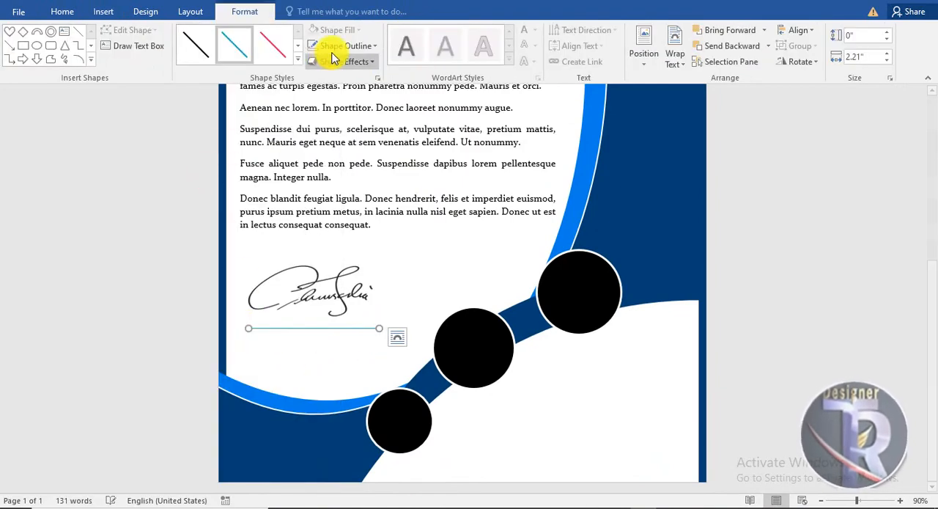
Make the signature line black and thick, with a diamond at each end.
{"action": "left_click", "coordinate": [345, 46]}
{"action": "mouse_move", "coordinate": [341, 201]}
{"action": "left_click", "coordinate": [484, 307]}
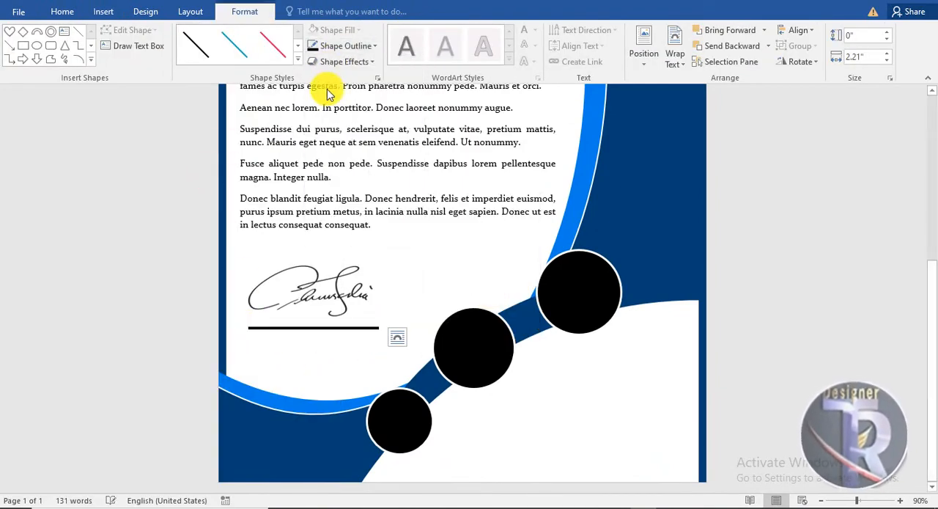
{"action": "left_click", "coordinate": [344, 45]}
{"action": "mouse_move", "coordinate": [341, 234]}
{"action": "left_click", "coordinate": [489, 346]}
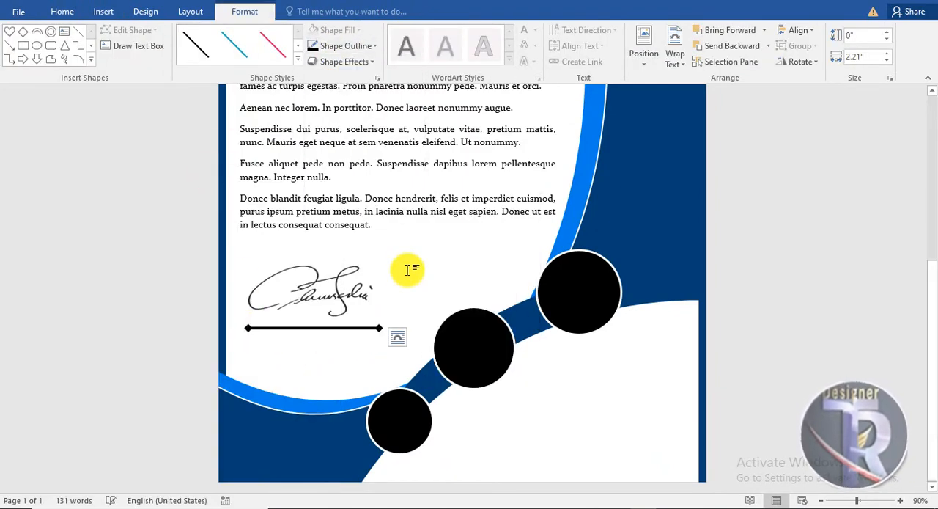
Examine the whole page at different zoom levels, from the logo down to the signature and black circles.
{"action": "left_click", "coordinate": [413, 264]}
{"action": "scroll", "coordinate": [425, 216], "scroll_direction": "down", "scroll_amount": 5}
{"action": "scroll", "coordinate": [424, 212], "scroll_direction": "down", "scroll_amount": 4}
{"action": "scroll", "coordinate": [424, 210], "scroll_direction": "up", "scroll_amount": 5}
{"action": "scroll", "coordinate": [423, 211], "scroll_direction": "down", "scroll_amount": 4}
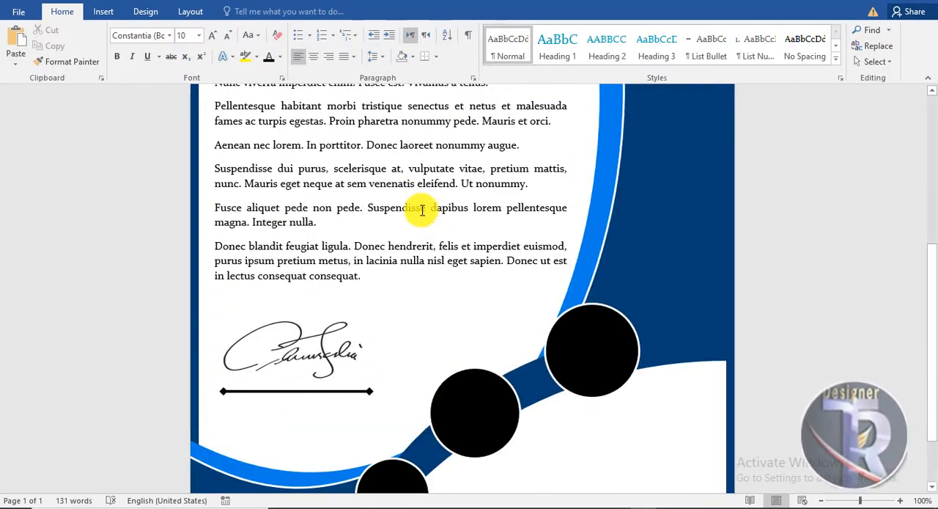
{"action": "scroll", "coordinate": [423, 210], "scroll_direction": "down", "scroll_amount": 3}
{"action": "scroll", "coordinate": [425, 210], "scroll_direction": "up", "scroll_amount": 3}
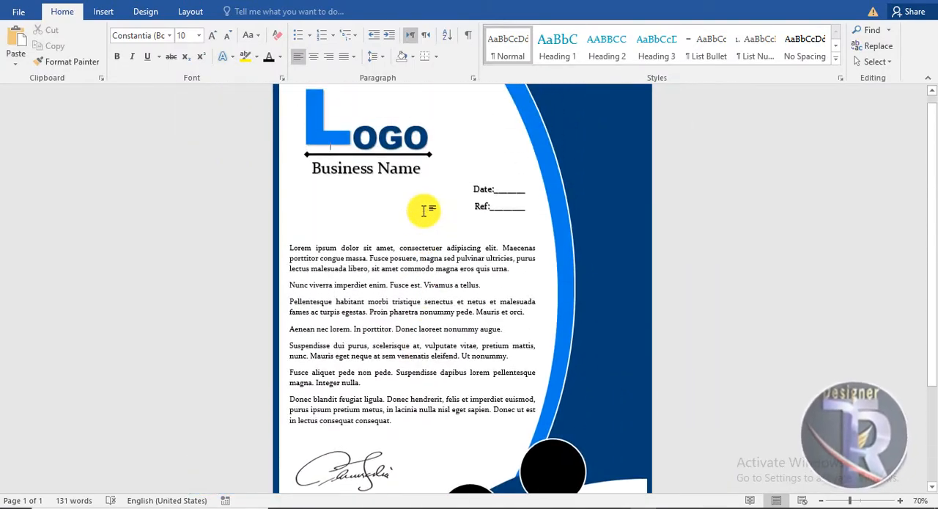
{"action": "scroll", "coordinate": [425, 210], "scroll_direction": "down", "scroll_amount": 5}
{"action": "scroll", "coordinate": [433, 220], "scroll_direction": "down", "scroll_amount": 1}
{"action": "scroll", "coordinate": [439, 231], "scroll_direction": "up", "scroll_amount": 4}
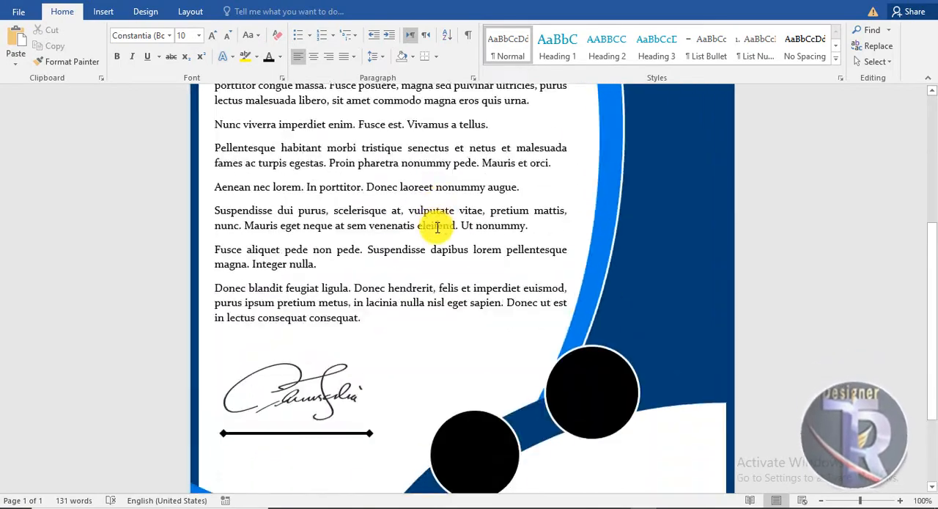
{"action": "scroll", "coordinate": [429, 234], "scroll_direction": "up", "scroll_amount": 5}
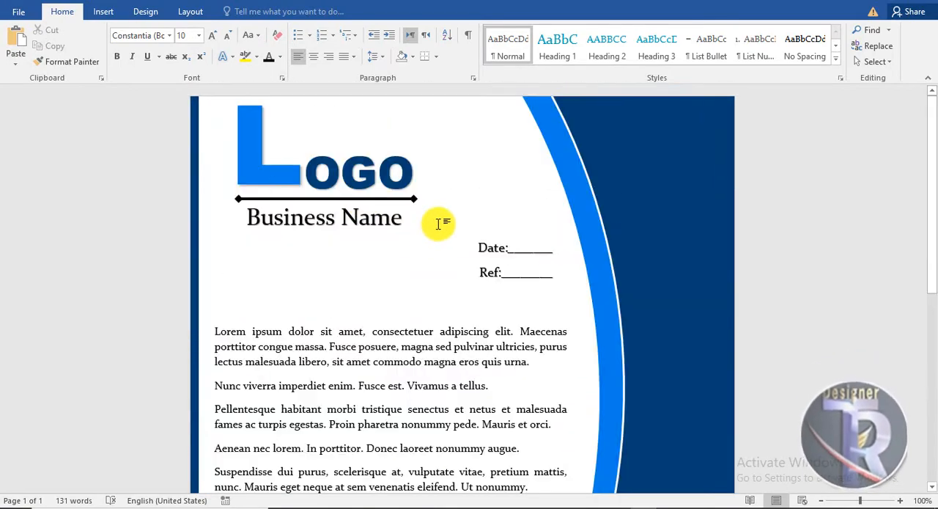
Insert the "location" icon picture and set its text wrapping to In Front of Text.
{"action": "scroll", "coordinate": [438, 223], "scroll_direction": "down", "scroll_amount": 6}
{"action": "left_click", "coordinate": [113, 17]}
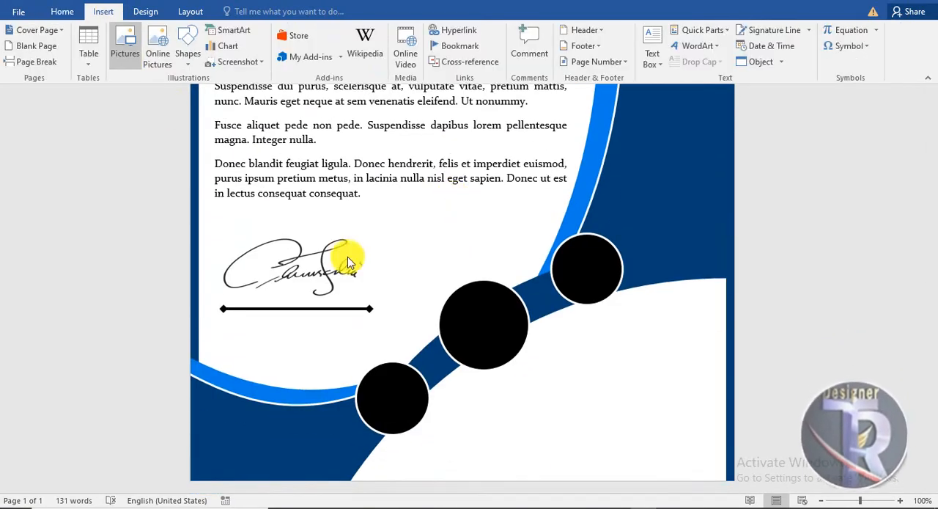
{"action": "left_click", "coordinate": [127, 40]}
{"action": "double_click", "coordinate": [204, 131]}
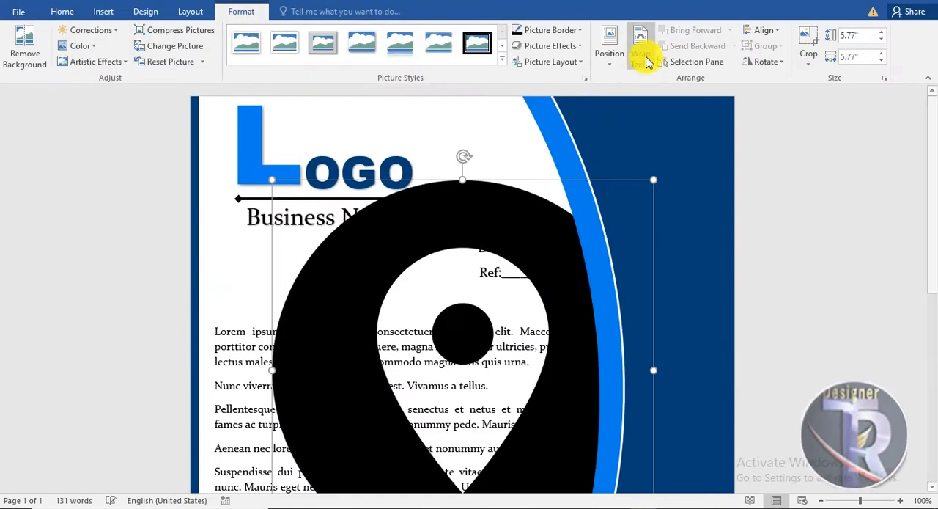
{"action": "left_click", "coordinate": [641, 67]}
{"action": "left_click", "coordinate": [678, 183]}
Shrink the location icon to about 0.66" square and centre it in the uppermost black circle.
{"action": "scroll", "coordinate": [486, 205], "scroll_direction": "down", "scroll_amount": 7}
{"action": "left_click_drag", "start_coordinate": [530, 335], "coordinate": [529, 432]}
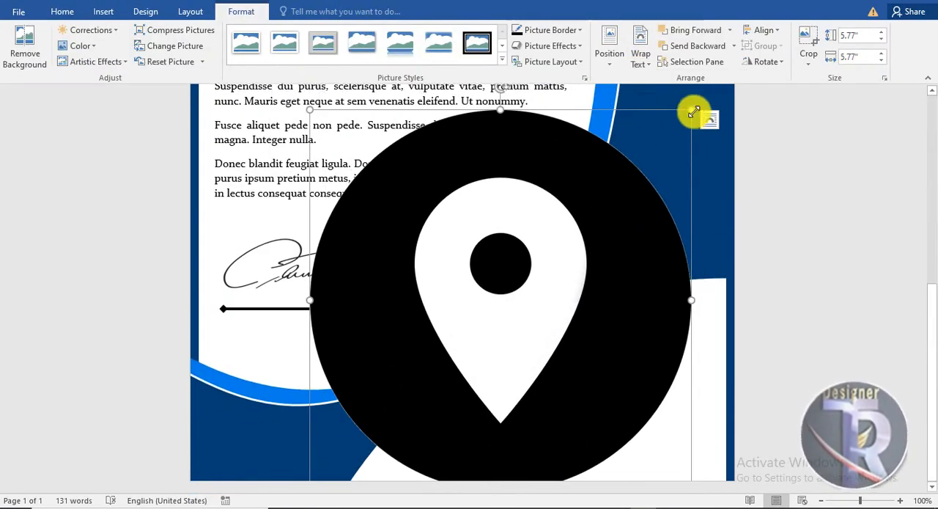
{"action": "left_click_drag", "start_coordinate": [692, 110], "coordinate": [369, 432]}
{"action": "left_click_drag", "start_coordinate": [354, 450], "coordinate": [597, 258]}
{"action": "left_click_drag", "start_coordinate": [613, 298], "coordinate": [604, 288]}
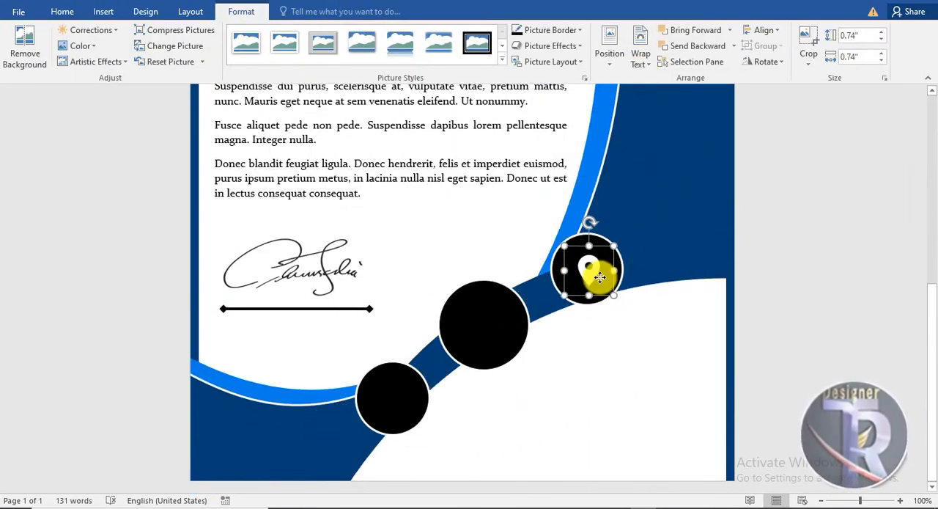
Recolour the location icon orange.
{"action": "left_click", "coordinate": [80, 46]}
{"action": "left_click", "coordinate": [239, 304]}
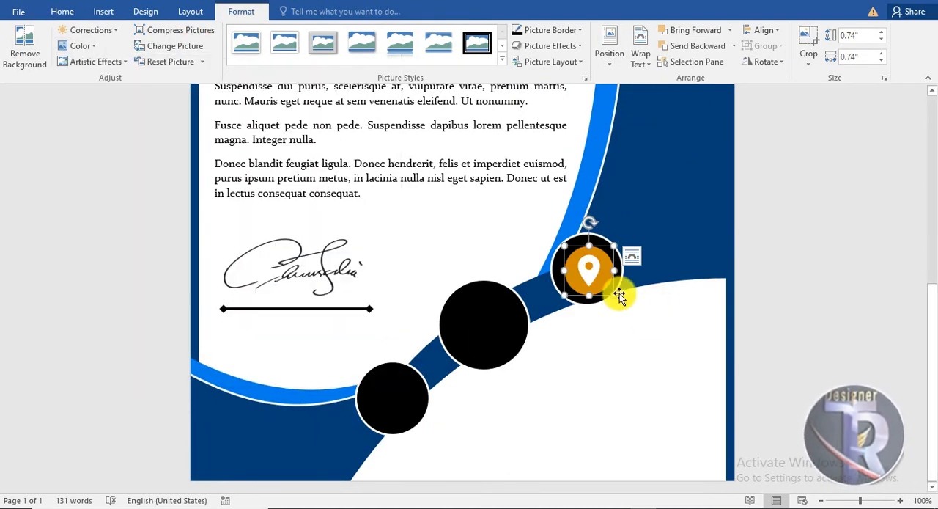
{"action": "left_click", "coordinate": [625, 333]}
Insert the "instagram" icon picture and set its text wrapping to In Front of Text.
{"action": "scroll", "coordinate": [624, 316], "scroll_direction": "down", "scroll_amount": 3}
{"action": "left_click", "coordinate": [104, 11]}
{"action": "left_click", "coordinate": [127, 46]}
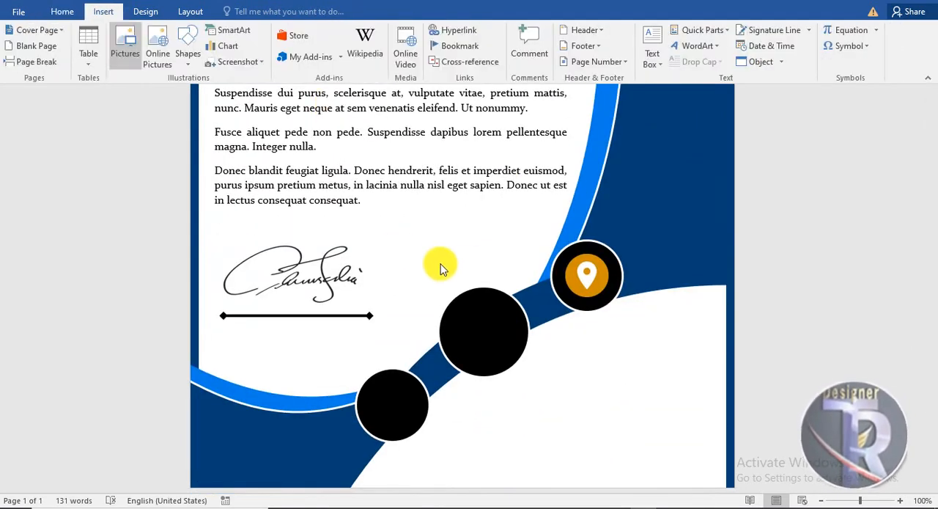
{"action": "double_click", "coordinate": [443, 79]}
{"action": "left_click", "coordinate": [641, 53]}
{"action": "left_click", "coordinate": [679, 179]}
Shrink the Instagram icon to about 0.8" square and place it over the lowest black circle.
{"action": "left_click_drag", "start_coordinate": [299, 206], "coordinate": [418, 361]}
{"action": "scroll", "coordinate": [430, 279], "scroll_direction": "down", "scroll_amount": 5}
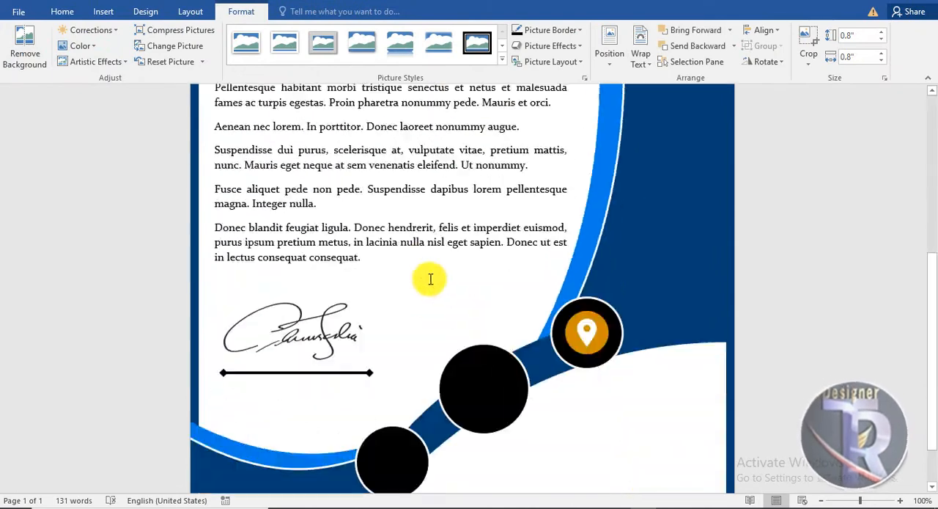
{"action": "scroll", "coordinate": [430, 279], "scroll_direction": "up", "scroll_amount": 1}
{"action": "left_click_drag", "start_coordinate": [417, 124], "coordinate": [478, 424]}
{"action": "scroll", "coordinate": [478, 423], "scroll_direction": "down", "scroll_amount": 3}
{"action": "left_click_drag", "start_coordinate": [478, 323], "coordinate": [394, 396]}
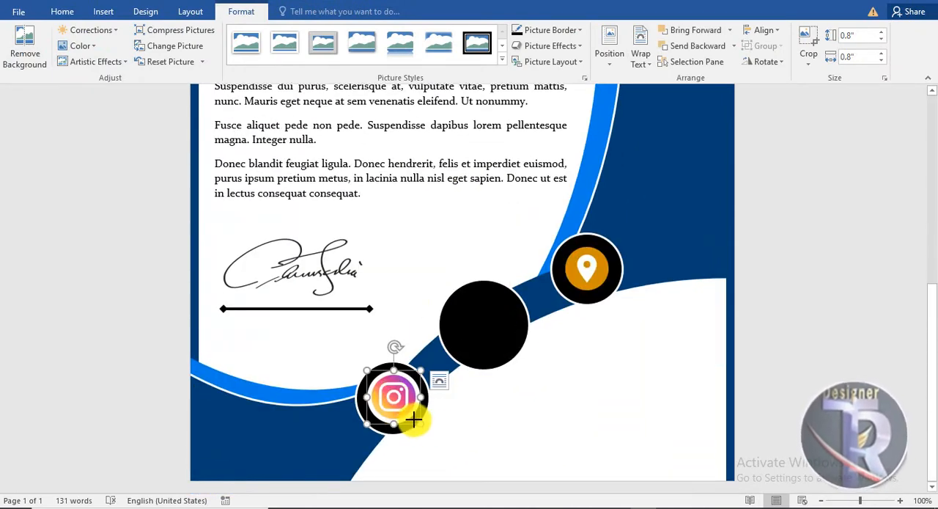
Shrink the black circle behind the Instagram icon so it forms a thin ring around it.
{"action": "left_click", "coordinate": [485, 446]}
{"action": "left_click", "coordinate": [412, 428]}
{"action": "left_click_drag", "start_coordinate": [428, 435], "coordinate": [420, 426]}
{"action": "scroll", "coordinate": [436, 404], "scroll_direction": "up", "scroll_amount": 5}
{"action": "scroll", "coordinate": [430, 399], "scroll_direction": "down", "scroll_amount": 5}
Shrink the black circle behind the location icon to a narrower ring.
{"action": "left_click", "coordinate": [612, 289]}
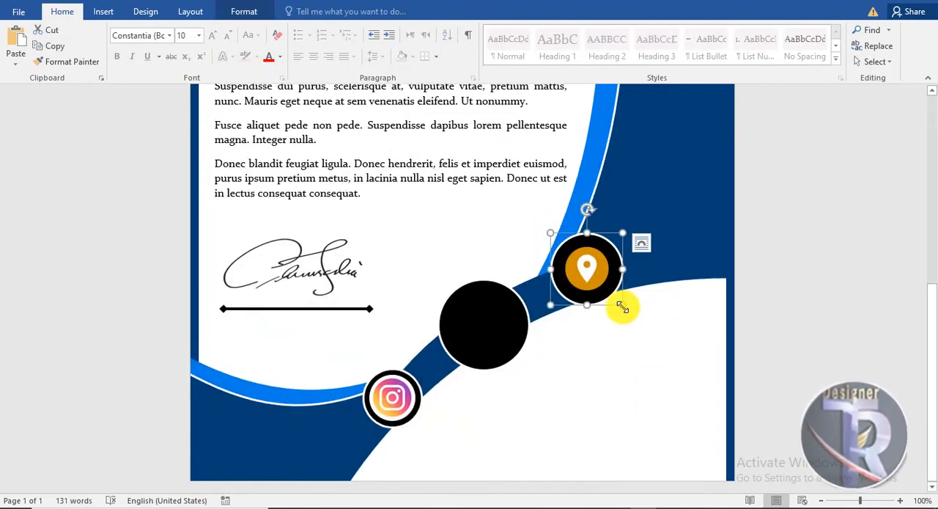
{"action": "left_click_drag", "start_coordinate": [612, 297], "coordinate": [618, 302]}
{"action": "scroll", "coordinate": [601, 314], "scroll_direction": "up", "scroll_amount": 3}
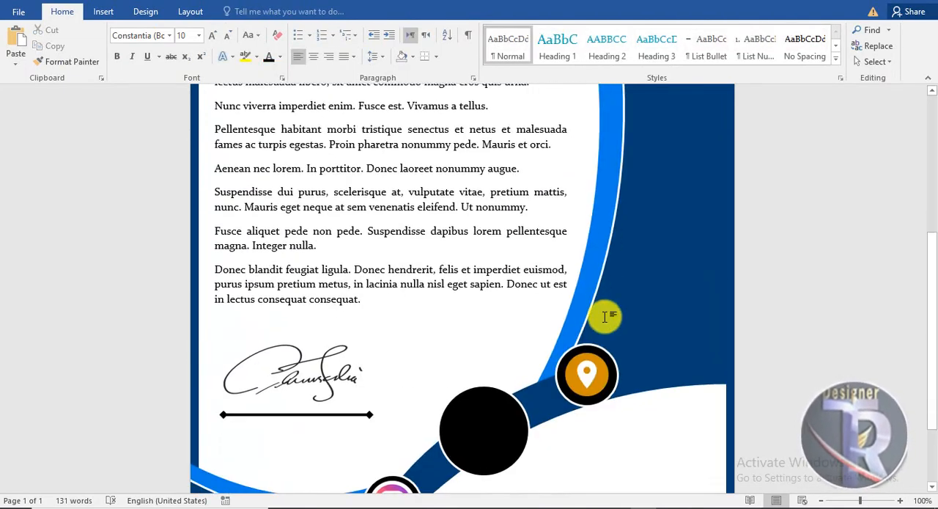
{"action": "scroll", "coordinate": [514, 330], "scroll_direction": "down", "scroll_amount": 3}
Insert the "whatsapp" icon picture and set its text wrapping to In Front of Text.
{"action": "left_click", "coordinate": [467, 337]}
{"action": "left_click", "coordinate": [104, 12]}
{"action": "left_click", "coordinate": [126, 46]}
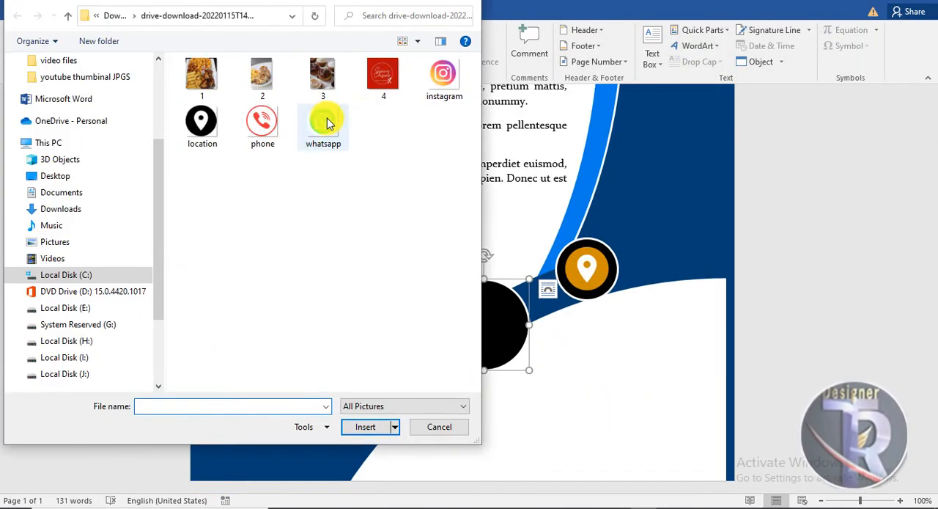
{"action": "double_click", "coordinate": [327, 123]}
{"action": "left_click", "coordinate": [641, 63]}
{"action": "left_click", "coordinate": [678, 184]}
Shrink the WhatsApp icon to about 0.8", place it over the middle black circle, and fine-tune its size and position.
{"action": "left_click_drag", "start_coordinate": [304, 214], "coordinate": [435, 408]}
{"action": "scroll", "coordinate": [433, 294], "scroll_direction": "down", "scroll_amount": 4}
{"action": "left_click_drag", "start_coordinate": [433, 139], "coordinate": [475, 376]}
{"action": "scroll", "coordinate": [474, 329], "scroll_direction": "down", "scroll_amount": 2}
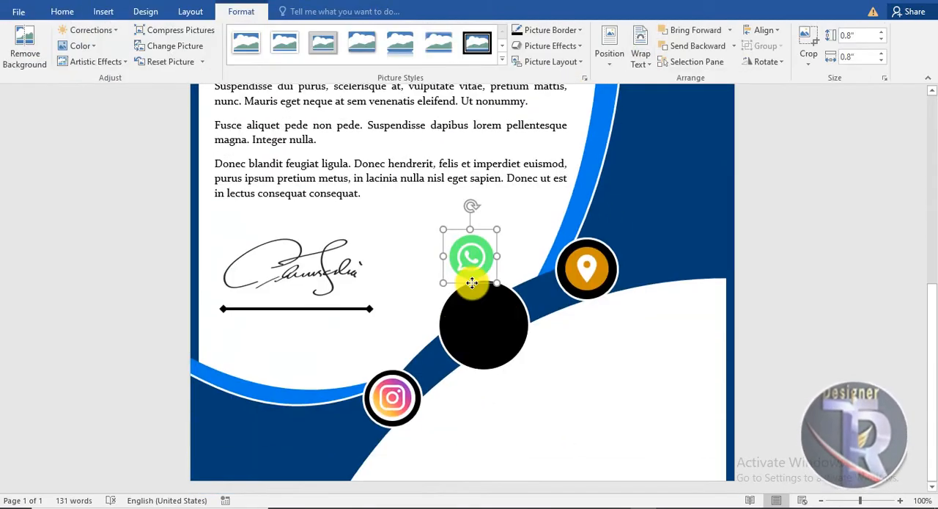
{"action": "left_click_drag", "start_coordinate": [474, 271], "coordinate": [486, 341]}
{"action": "left_click_drag", "start_coordinate": [510, 352], "coordinate": [520, 361]}
{"action": "left_click_drag", "start_coordinate": [509, 347], "coordinate": [504, 340]}
Shrink the middle black circle to a tighter ring around the WhatsApp icon.
{"action": "left_click", "coordinate": [513, 352]}
{"action": "left_click_drag", "start_coordinate": [528, 369], "coordinate": [510, 349]}
{"action": "scroll", "coordinate": [577, 403], "scroll_direction": "down", "scroll_amount": 8}
{"action": "left_click", "coordinate": [517, 350]}
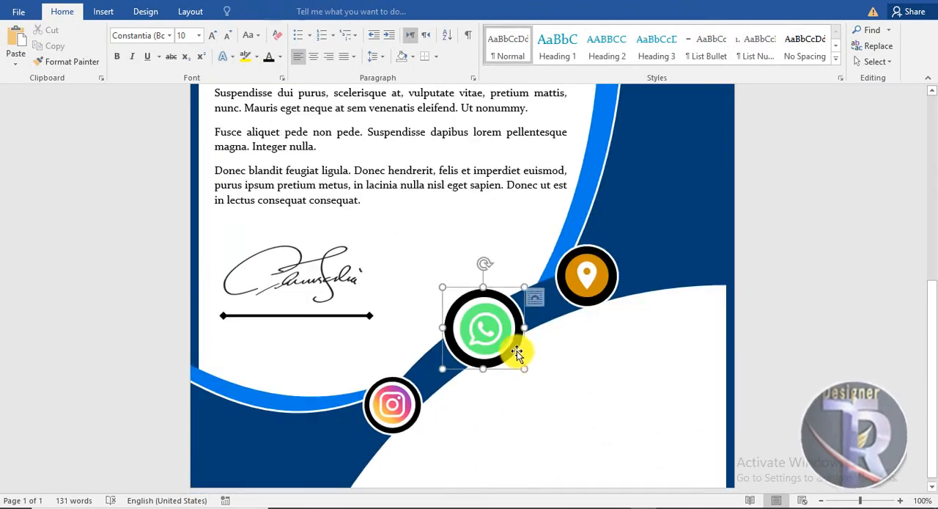
{"action": "left_click", "coordinate": [533, 368]}
Insert a black WordArt near the WhatsApp icon with the text "Insta/id/123".
{"action": "left_click", "coordinate": [104, 11]}
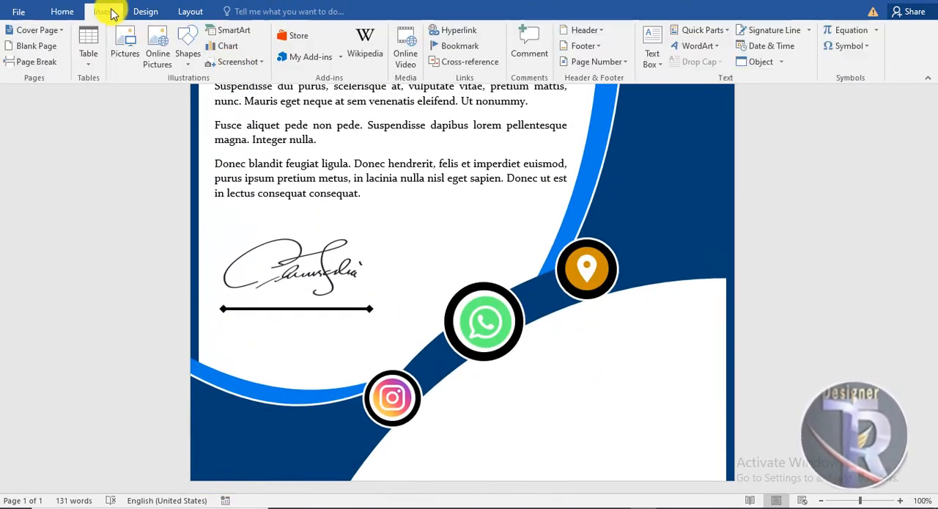
{"action": "left_click", "coordinate": [583, 44]}
{"action": "left_click", "coordinate": [687, 73]}
{"action": "left_click_drag", "start_coordinate": [443, 176], "coordinate": [668, 364]}
{"action": "type", "text": "نس"}
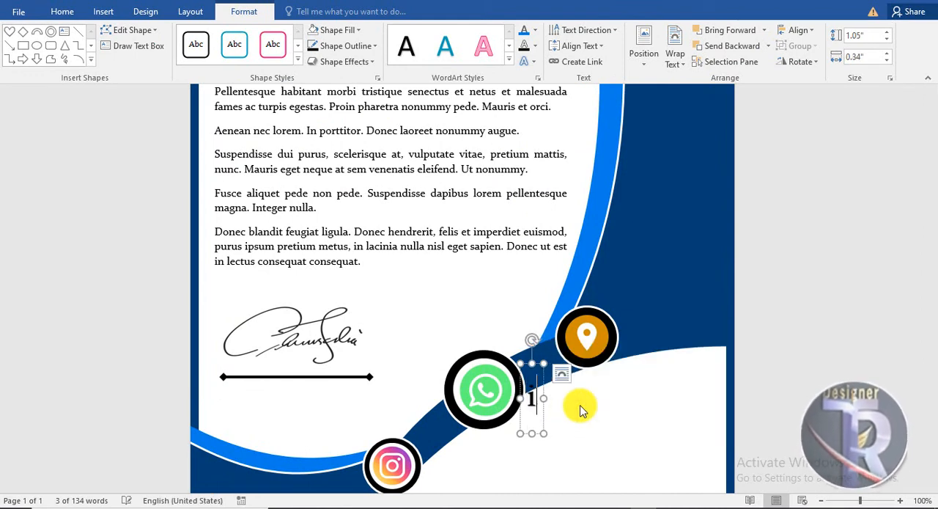
{"action": "type", "text": "Insta/id/123"}
Move the "Insta/id/123" WordArt beside the Instagram icon and format it as Arial, 22 pt.
{"action": "left_click_drag", "start_coordinate": [636, 364], "coordinate": [617, 436]}
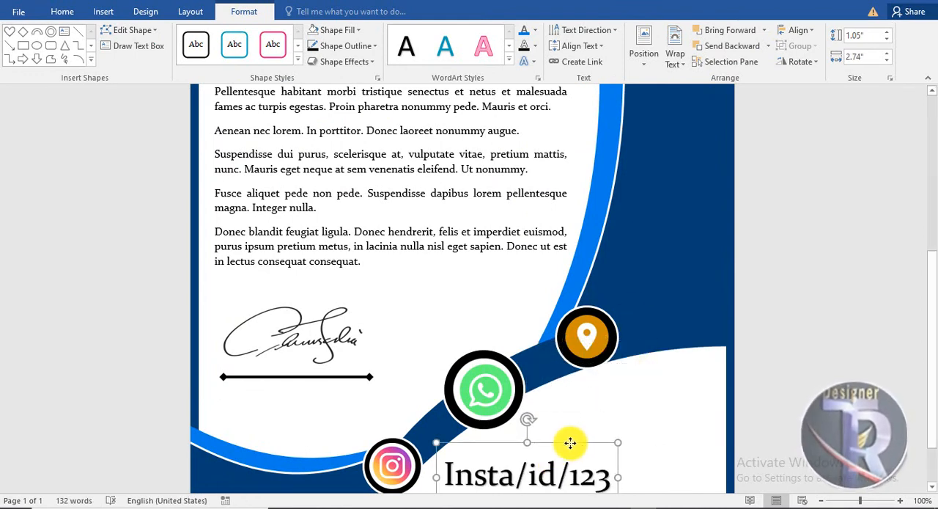
{"action": "left_click", "coordinate": [63, 11]}
{"action": "left_click", "coordinate": [169, 35]}
{"action": "left_click", "coordinate": [130, 218]}
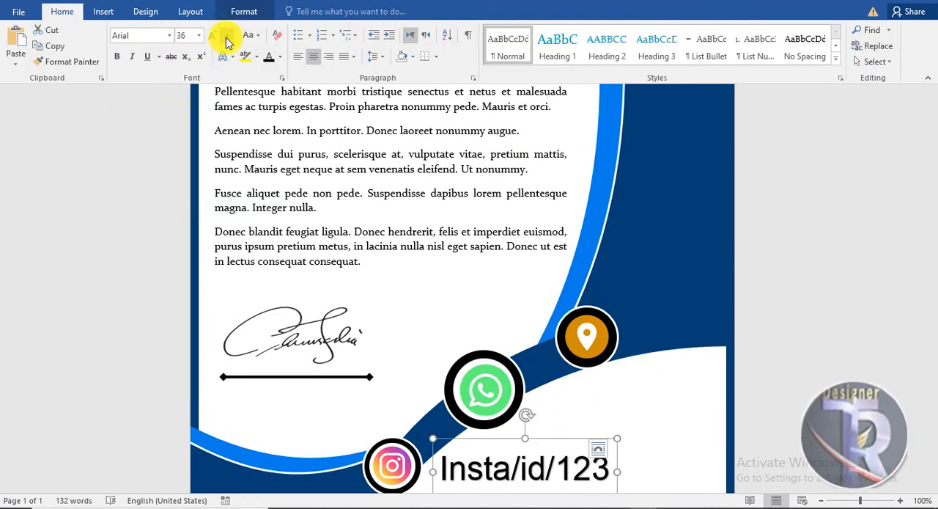
{"action": "scroll", "coordinate": [528, 456], "scroll_direction": "down", "scroll_amount": 2}
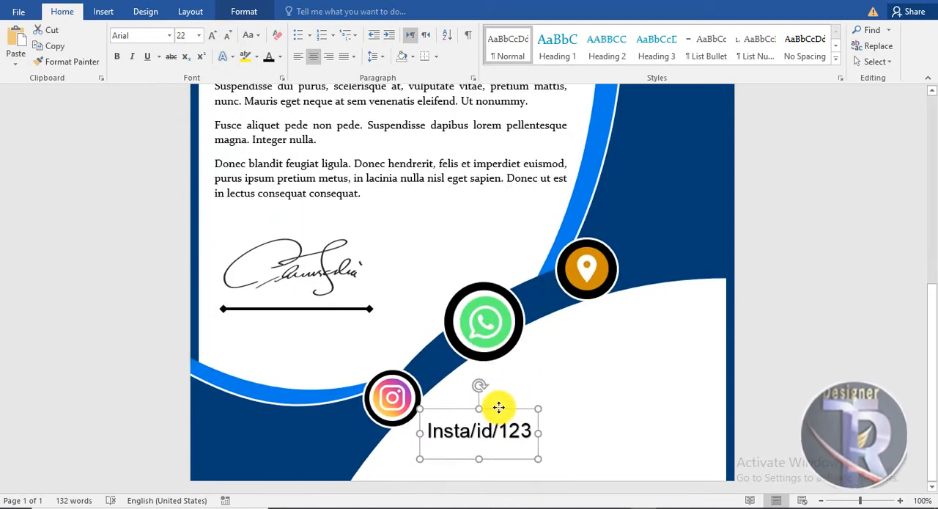
Duplicate the Instagram label beside the WhatsApp icon and replace its text with two phone number lines.
{"action": "left_click_drag", "start_coordinate": [568, 351], "coordinate": [575, 347]}
{"action": "triple_click", "coordinate": [611, 371]}
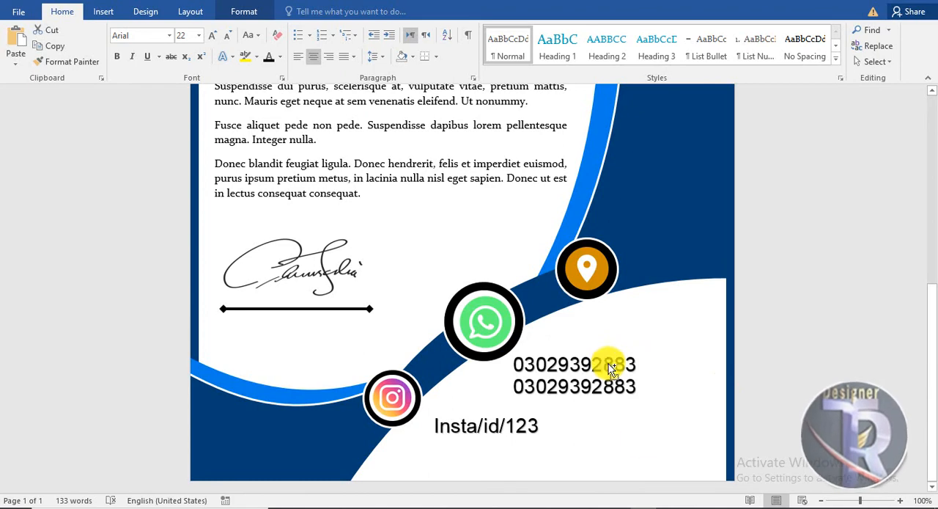
Duplicate the Instagram label beside the location icon and replace its text with "Street/123".
{"action": "left_click", "coordinate": [566, 417]}
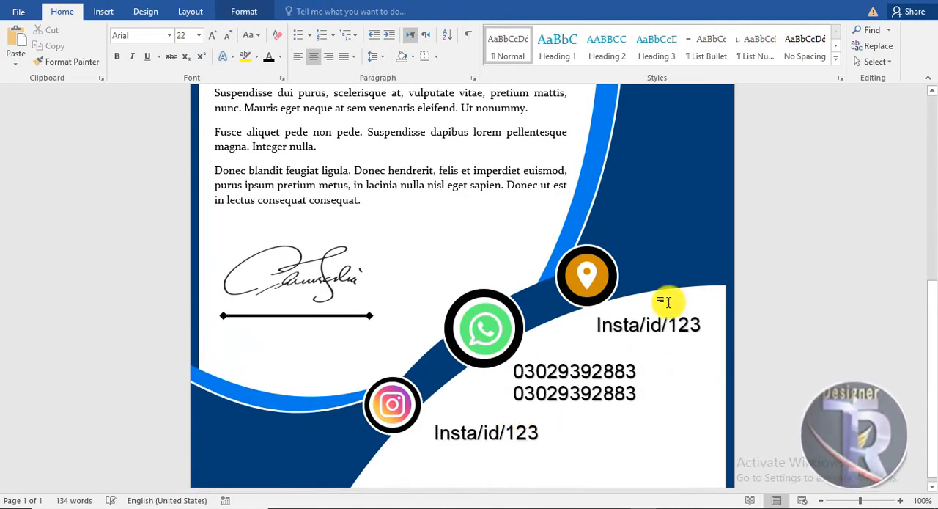
{"action": "triple_click", "coordinate": [619, 347]}
{"action": "type", "text": "st"}
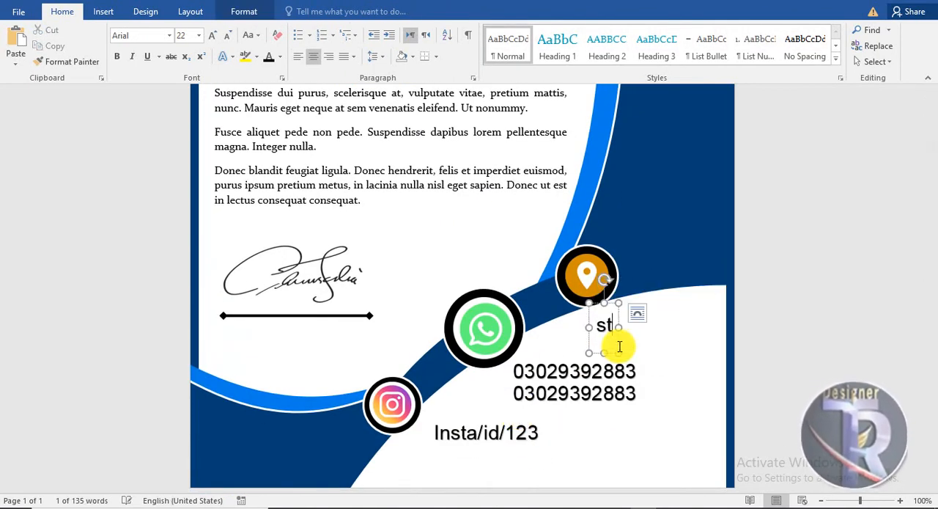
{"action": "left_click", "coordinate": [691, 430]}
Review the whole letterhead, from the logo and header lines to the body text, signature and contact labels.
{"action": "scroll", "coordinate": [611, 420], "scroll_direction": "down", "scroll_amount": 5, "text": "ctrl"}
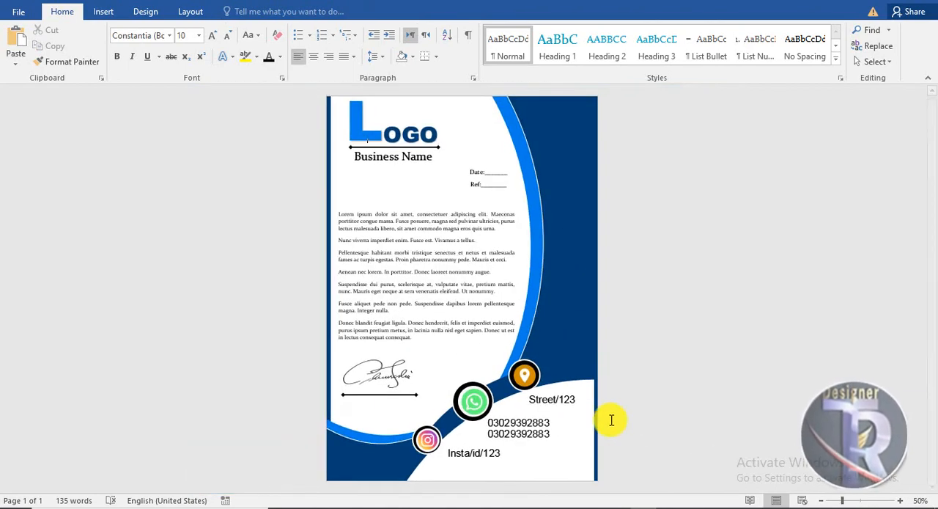
{"action": "scroll", "coordinate": [578, 423], "scroll_direction": "up", "scroll_amount": 3, "text": "ctrl"}
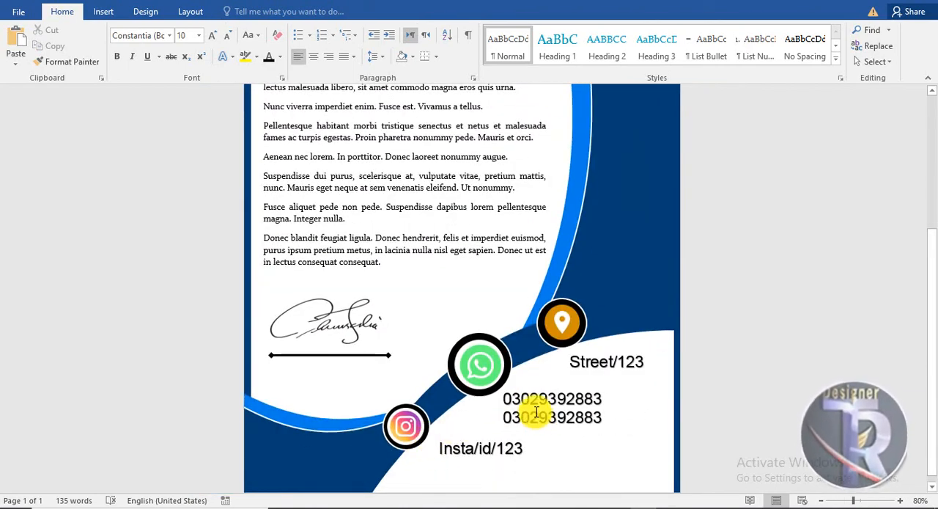
{"action": "scroll", "coordinate": [574, 408], "scroll_direction": "up", "scroll_amount": 5}
{"action": "scroll", "coordinate": [514, 352], "scroll_direction": "up", "scroll_amount": 4, "text": "ctrl"}
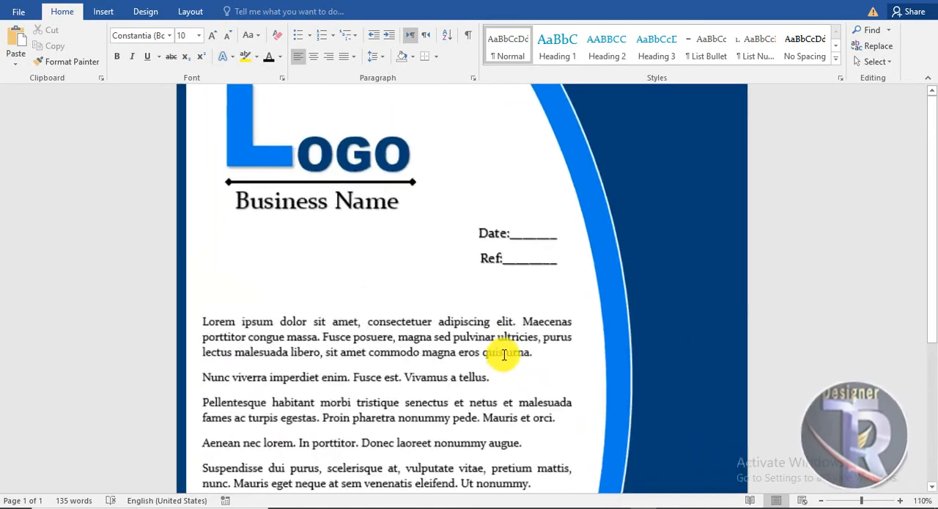
{"action": "scroll", "coordinate": [536, 326], "scroll_direction": "down", "scroll_amount": 10}
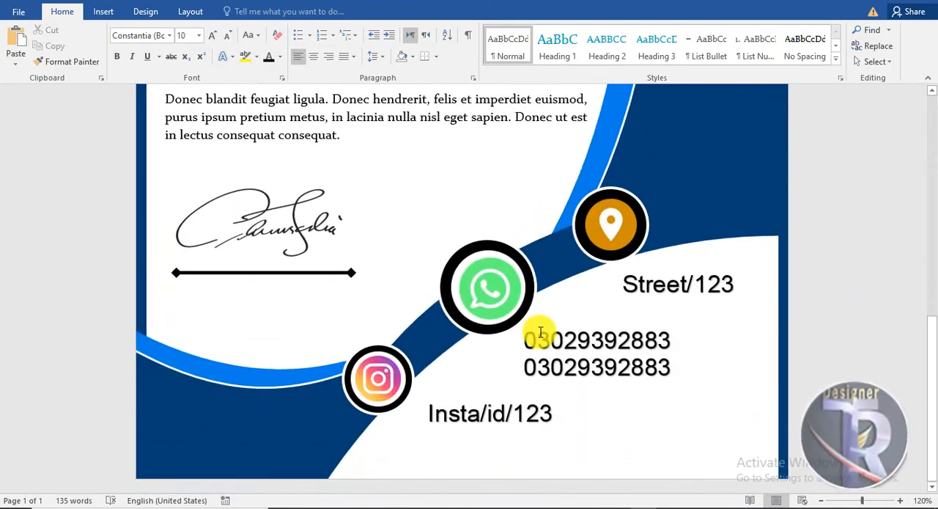
{"action": "scroll", "coordinate": [552, 346], "scroll_direction": "up", "scroll_amount": 10}
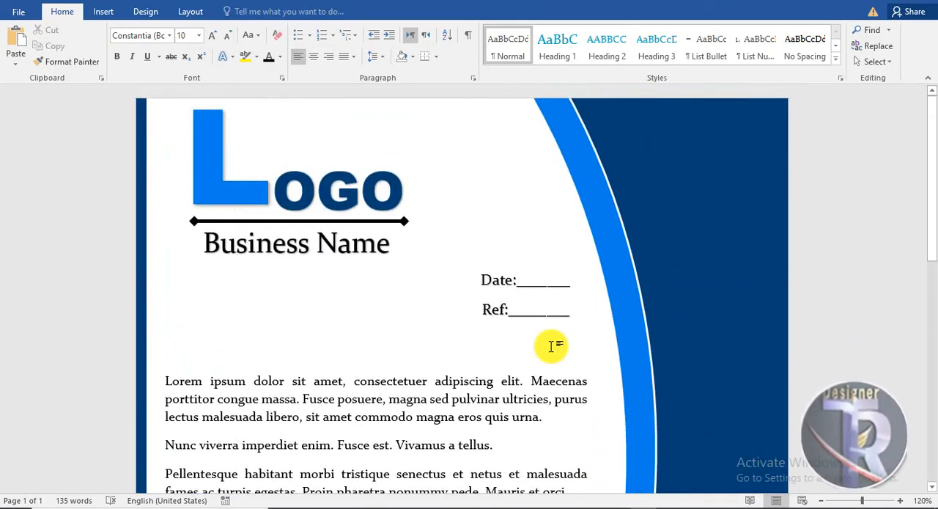
{"action": "scroll", "coordinate": [551, 346], "scroll_direction": "down", "scroll_amount": 5, "text": "ctrl"}
{"action": "scroll", "coordinate": [552, 347], "scroll_direction": "down", "scroll_amount": 5}
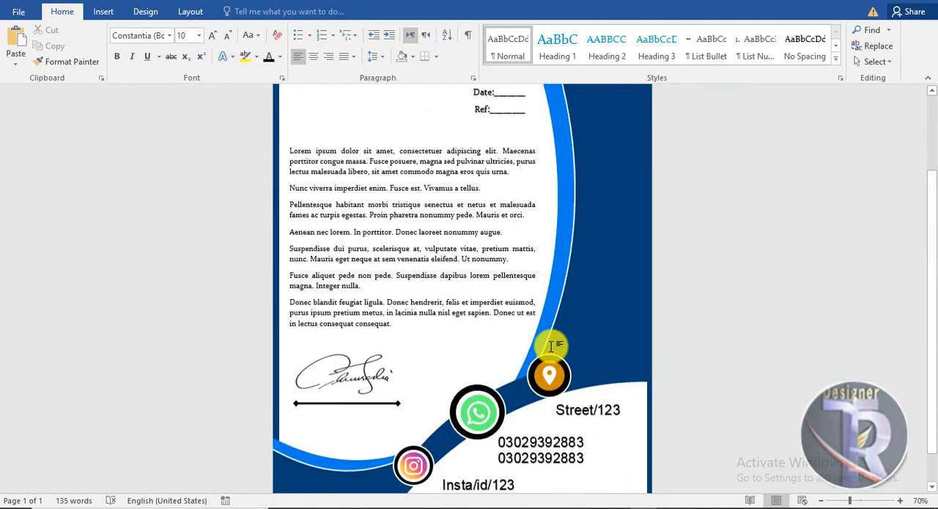
{"action": "scroll", "coordinate": [552, 346], "scroll_direction": "down", "scroll_amount": 3, "text": "ctrl"}
{"action": "scroll", "coordinate": [552, 346], "scroll_direction": "up", "scroll_amount": 3, "text": "ctrl"}
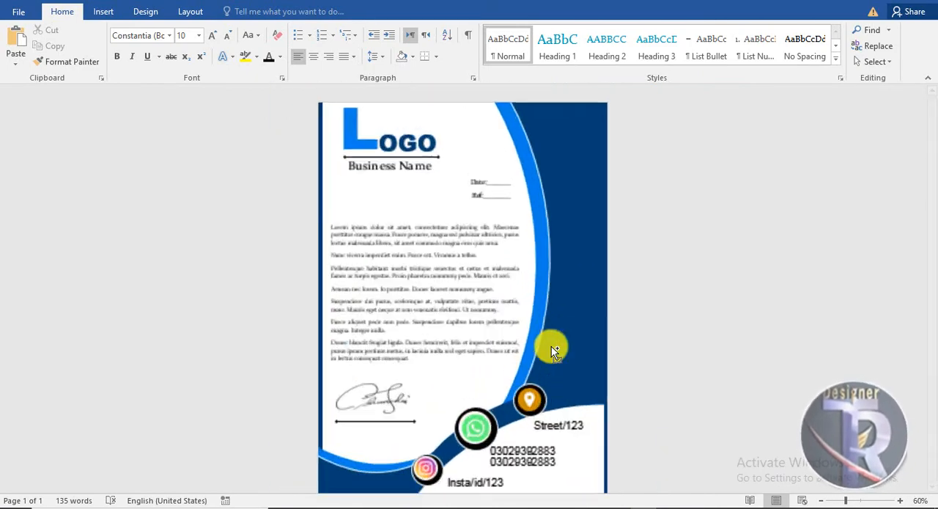
{"action": "scroll", "coordinate": [552, 352], "scroll_direction": "up", "scroll_amount": 2, "text": "ctrl"}
{"action": "scroll", "coordinate": [552, 350], "scroll_direction": "down", "scroll_amount": 5}
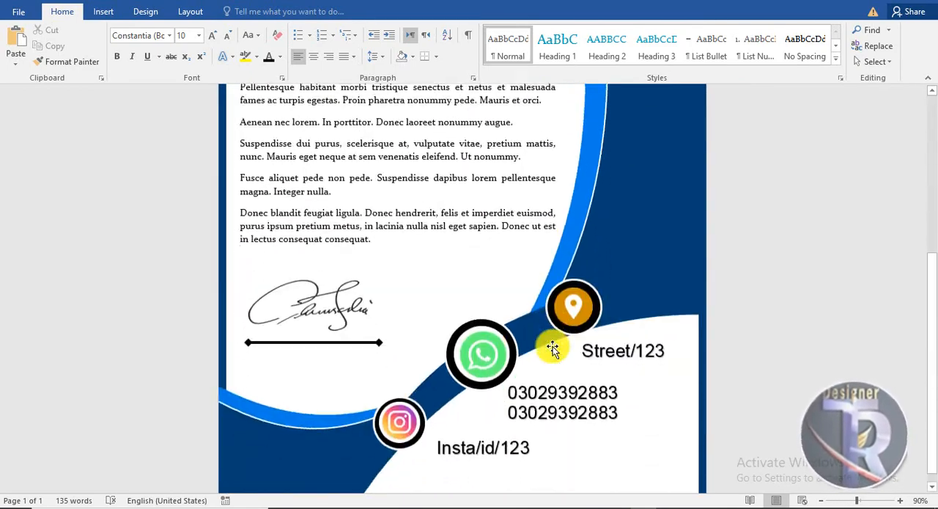
{"action": "scroll", "coordinate": [554, 344], "scroll_direction": "up", "scroll_amount": 8}
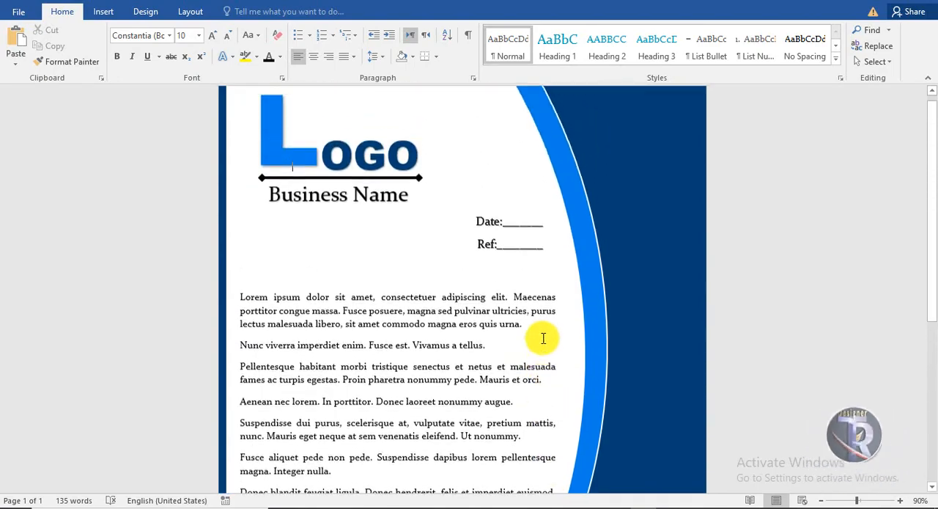